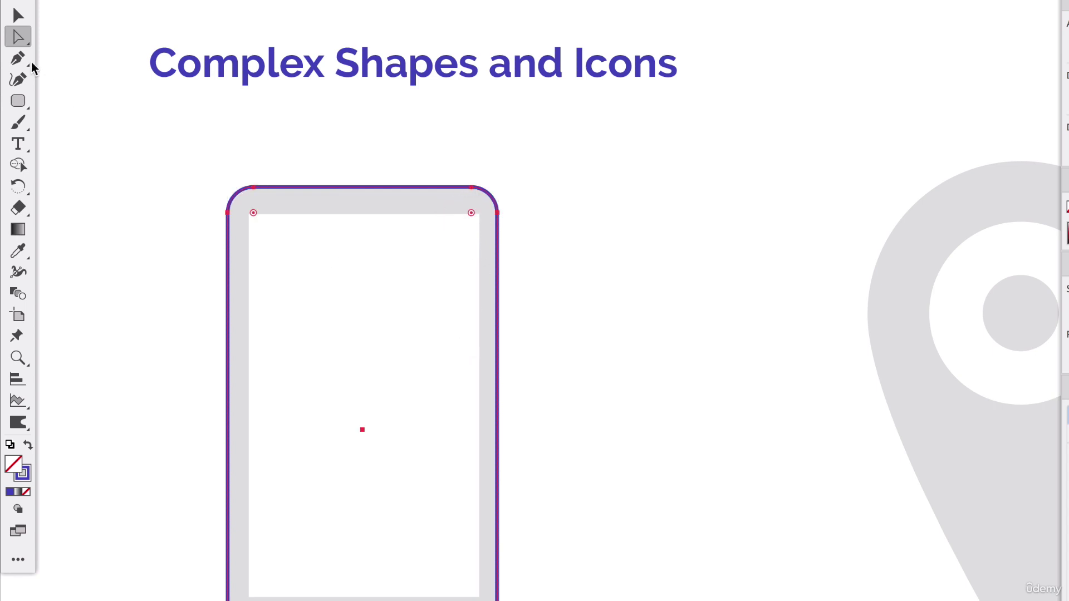
Trace the phone template's screen with a square-cornered rectangle and its home button with a circle
{"action": "left_click_drag", "start_coordinate": [16, 102], "coordinate": [87, 103]}
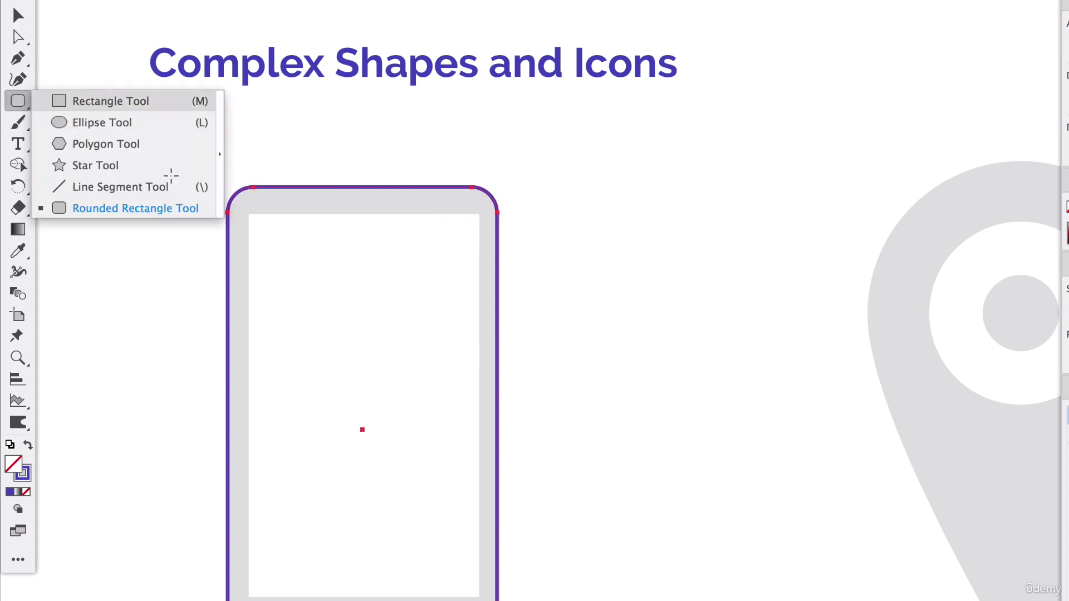
{"action": "left_click_drag", "start_coordinate": [247, 213], "coordinate": [480, 596]}
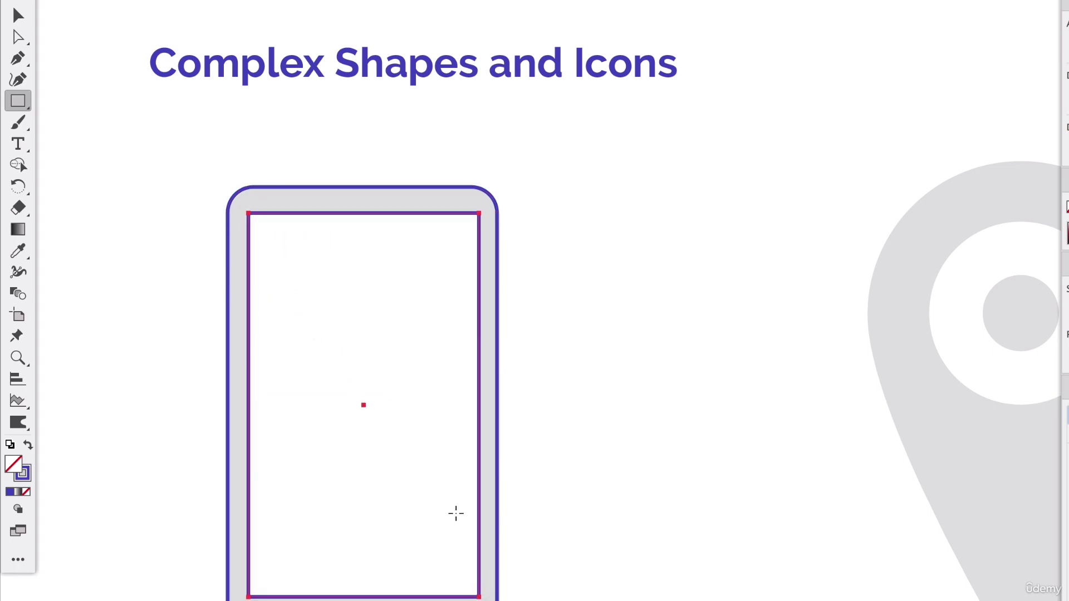
{"action": "scroll", "coordinate": [547, 558], "scroll_direction": "down", "scroll_amount": 5}
{"action": "left_click", "coordinate": [19, 102]}
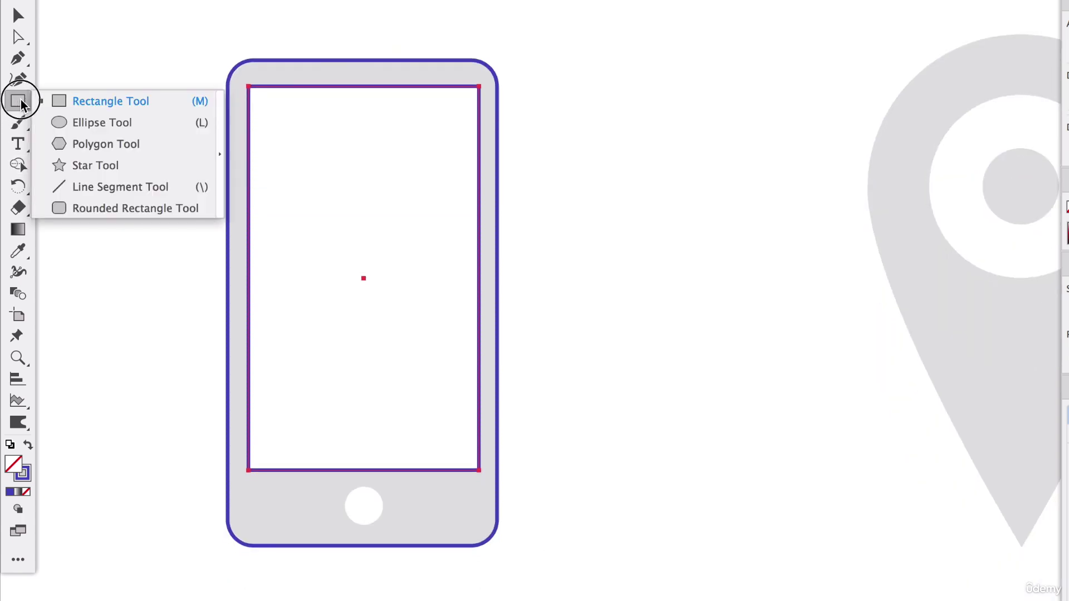
{"action": "left_click", "coordinate": [75, 122]}
{"action": "left_click_drag", "start_coordinate": [346, 487], "coordinate": [385, 527]}
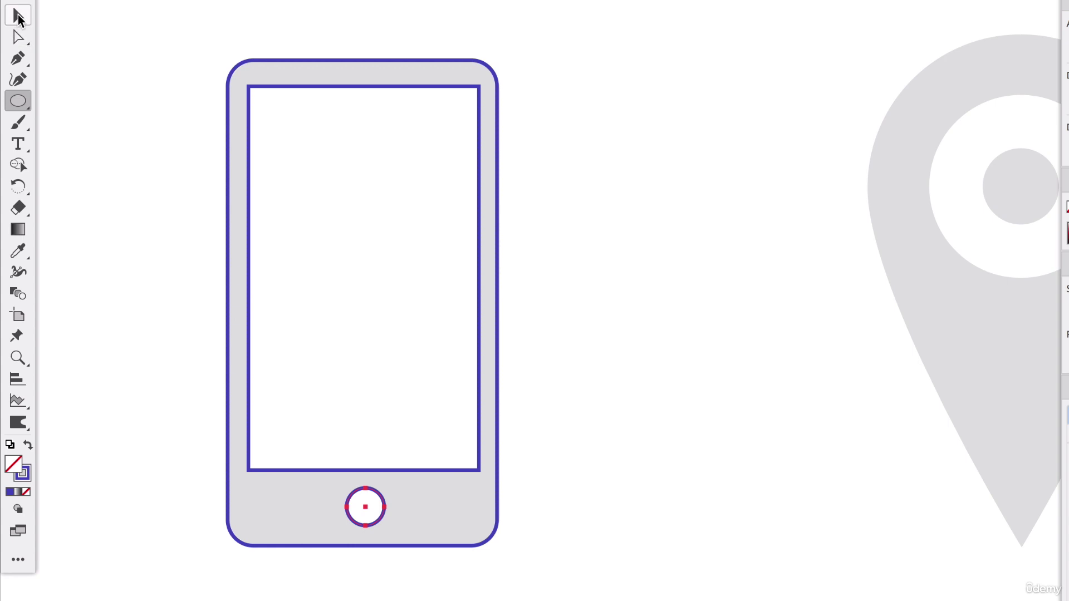
Swap fill and stroke on the phone body, screen and home button so all three are solid purple without outlines
{"action": "left_click", "coordinate": [17, 15]}
{"action": "left_click", "coordinate": [186, 273]}
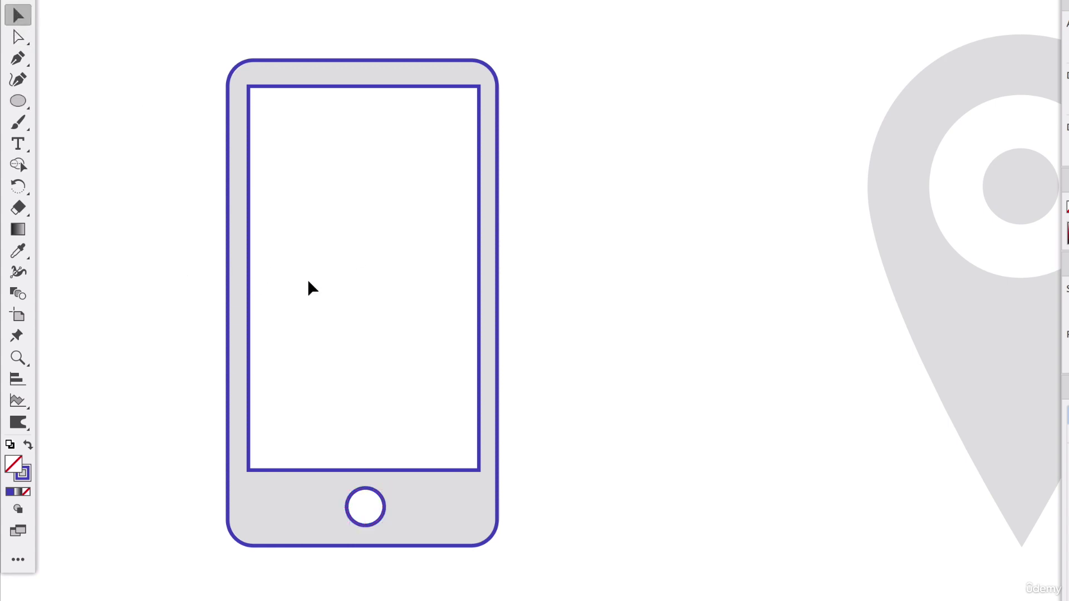
{"action": "left_click_drag", "start_coordinate": [165, 272], "coordinate": [559, 560]}
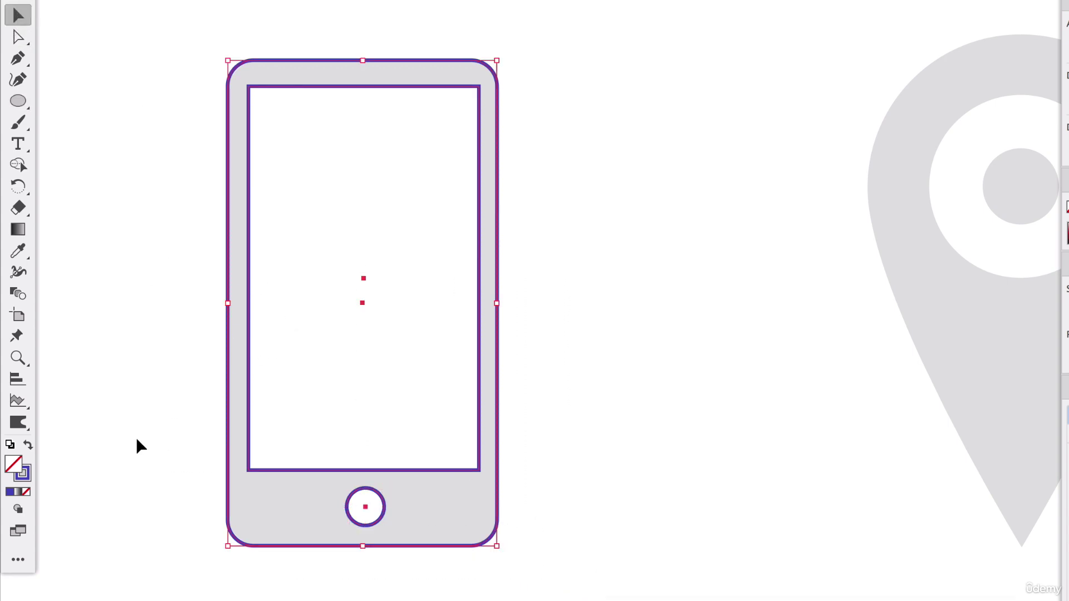
{"action": "left_click", "coordinate": [28, 447]}
{"action": "left_click", "coordinate": [88, 453]}
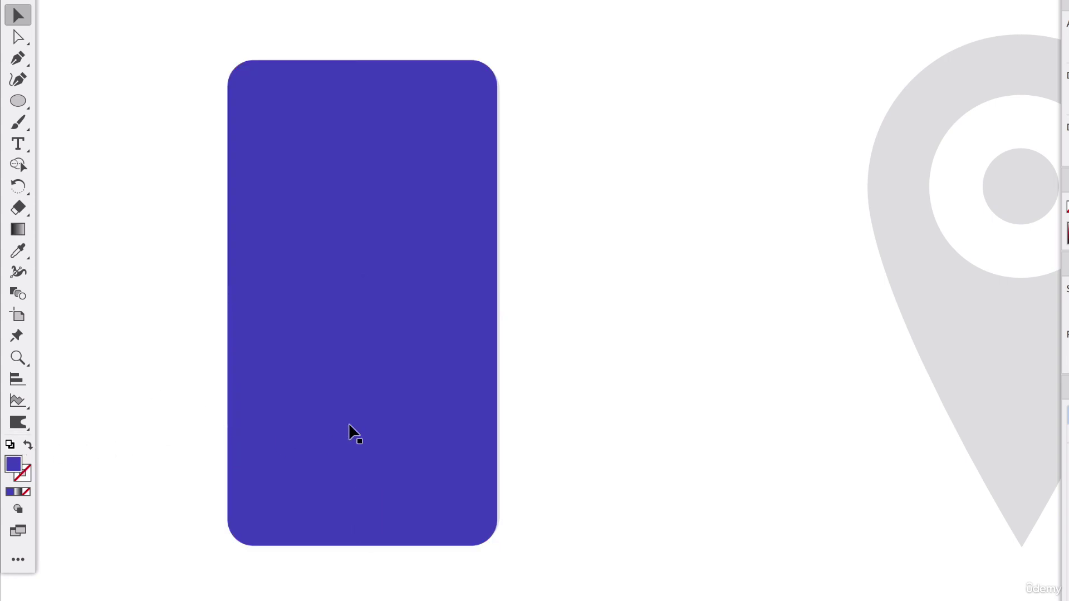
Fill the phone's screen rectangle and home button circle with white
{"action": "left_click", "coordinate": [349, 434]}
{"action": "left_click", "coordinate": [365, 516], "text": "shift"}
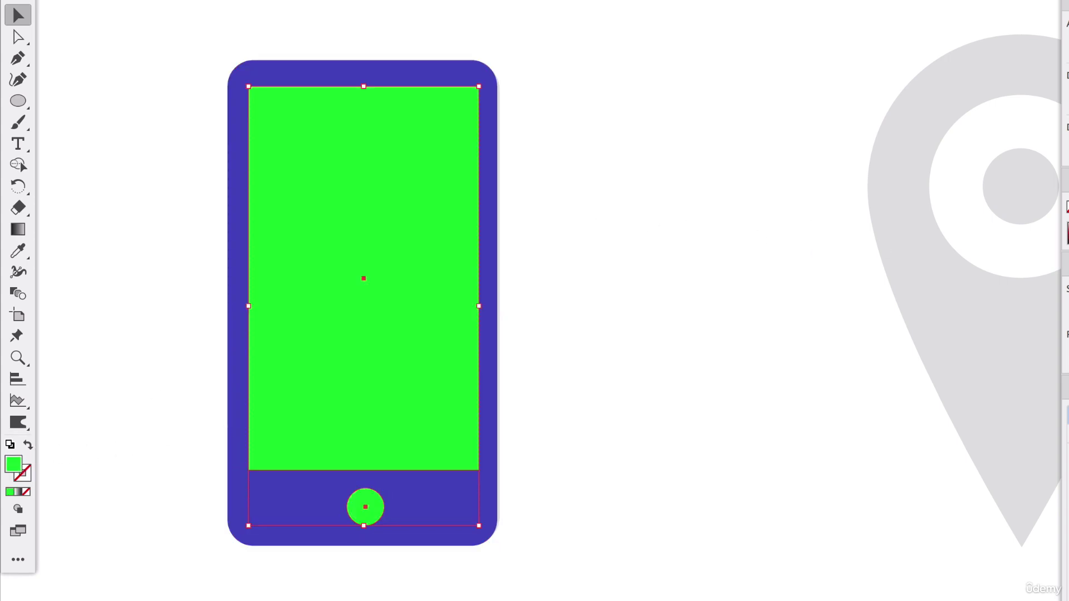
{"action": "left_click", "coordinate": [778, 158]}
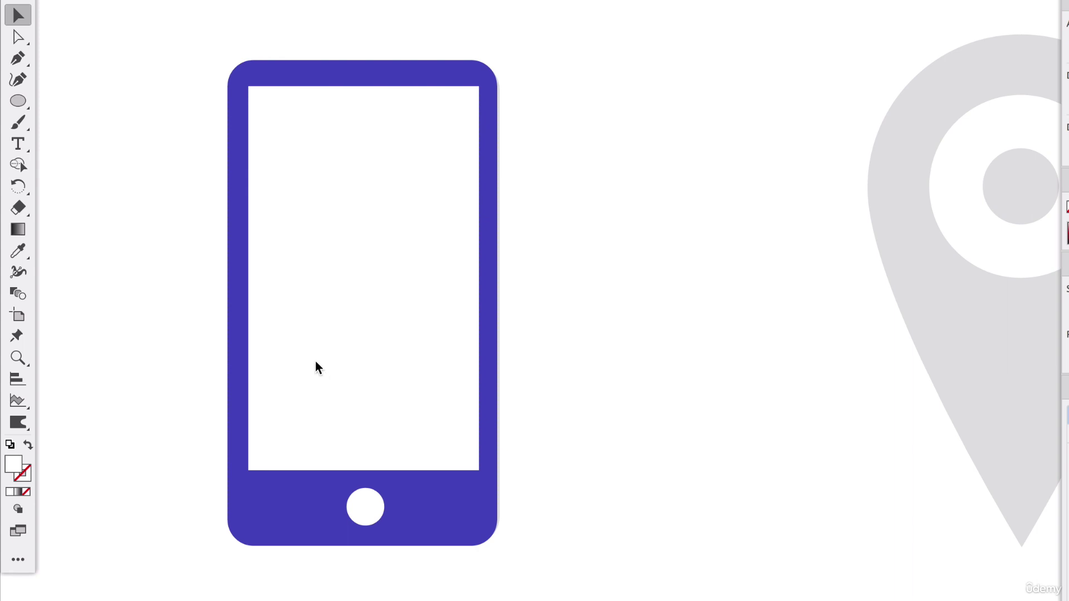
Draw a large rectangle covering the whole phone, fill it with light green and send it behind the phone
{"action": "left_click_drag", "start_coordinate": [18, 101], "coordinate": [56, 92]}
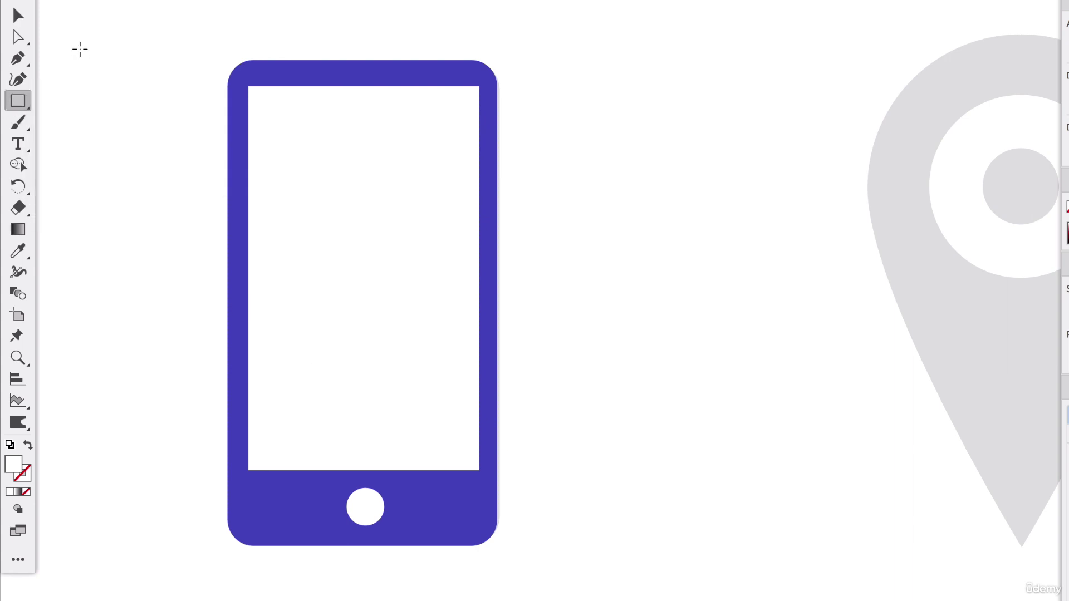
{"action": "left_click_drag", "start_coordinate": [81, 29], "coordinate": [656, 590]}
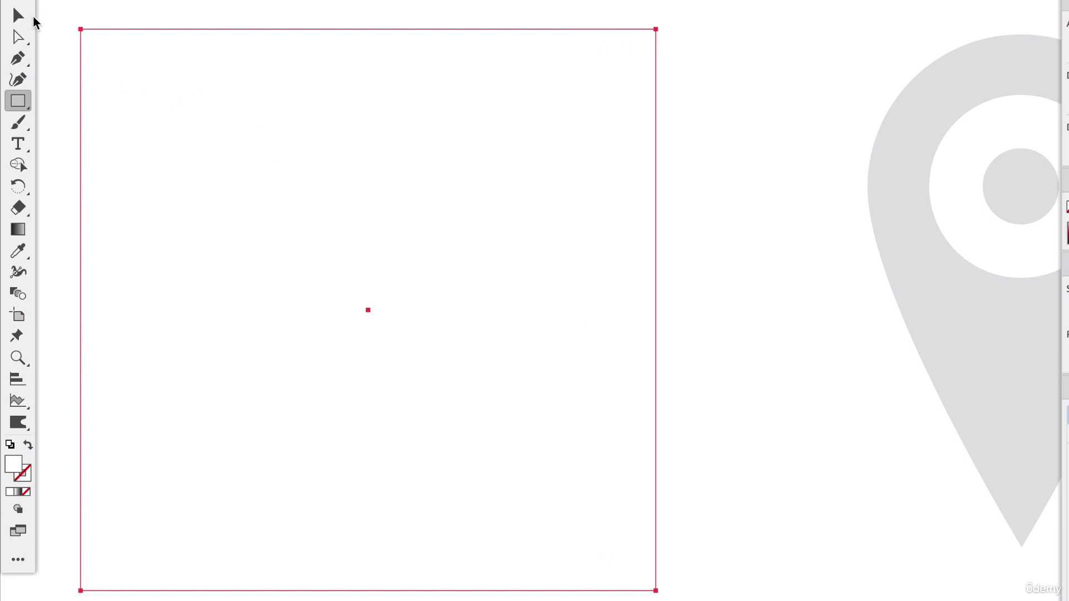
{"action": "left_click", "coordinate": [19, 15]}
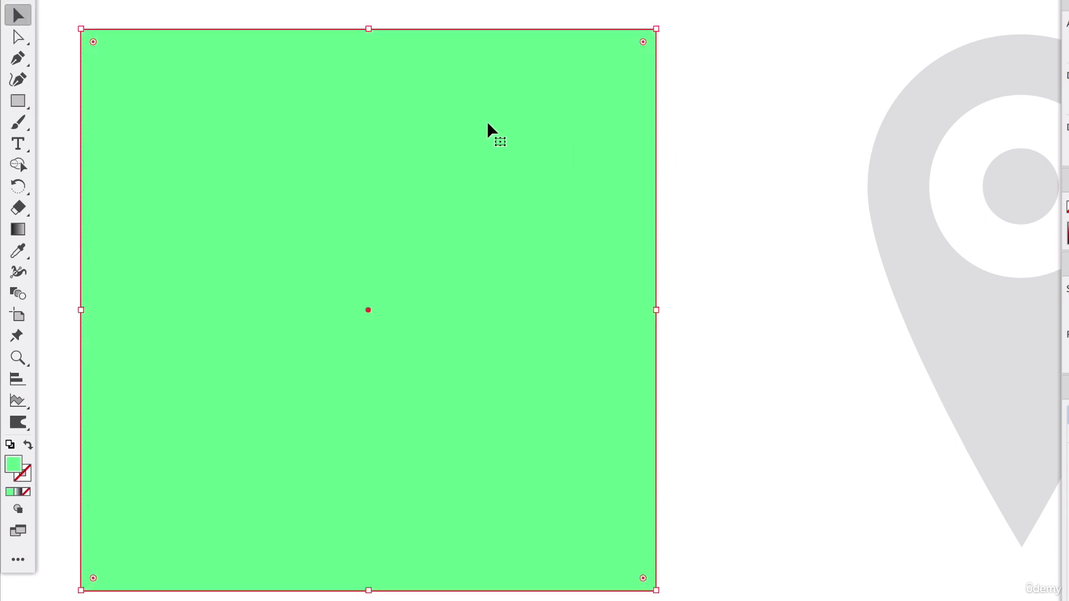
{"action": "right_click", "coordinate": [452, 114]}
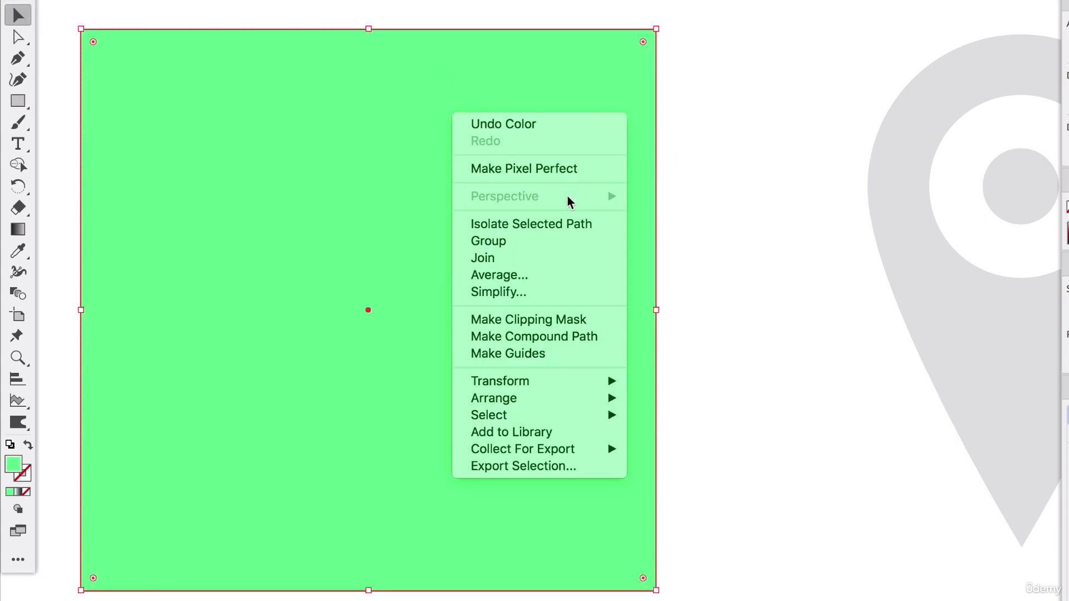
{"action": "mouse_move", "coordinate": [556, 398]}
{"action": "left_click", "coordinate": [685, 447]}
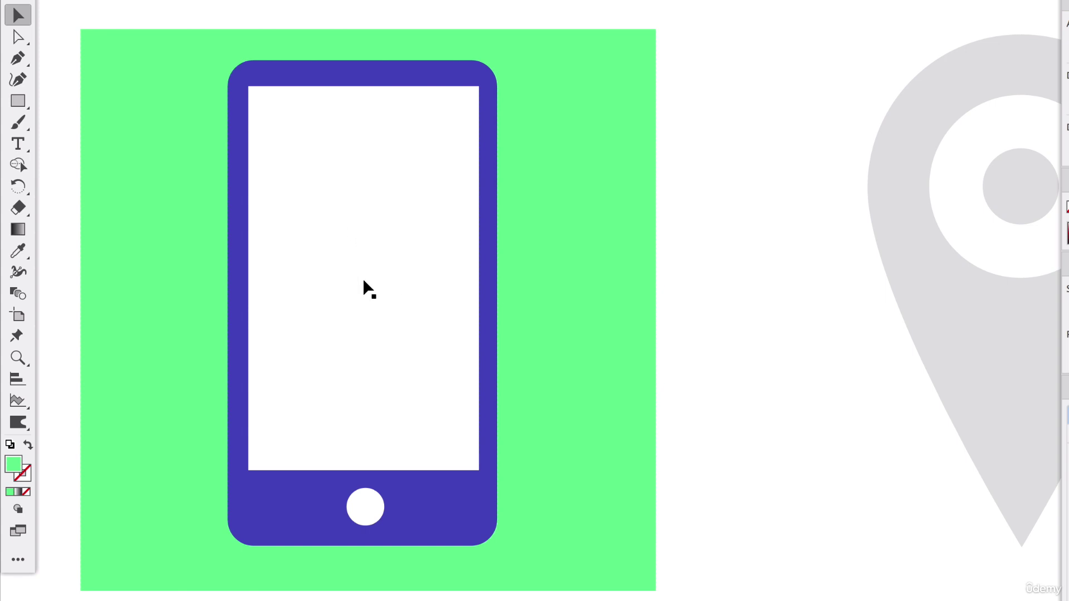
Cut the screen and home button out of the phone body with the Shape Builder tool
{"action": "left_click", "coordinate": [366, 512]}
{"action": "left_click", "coordinate": [405, 510], "text": "shift"}
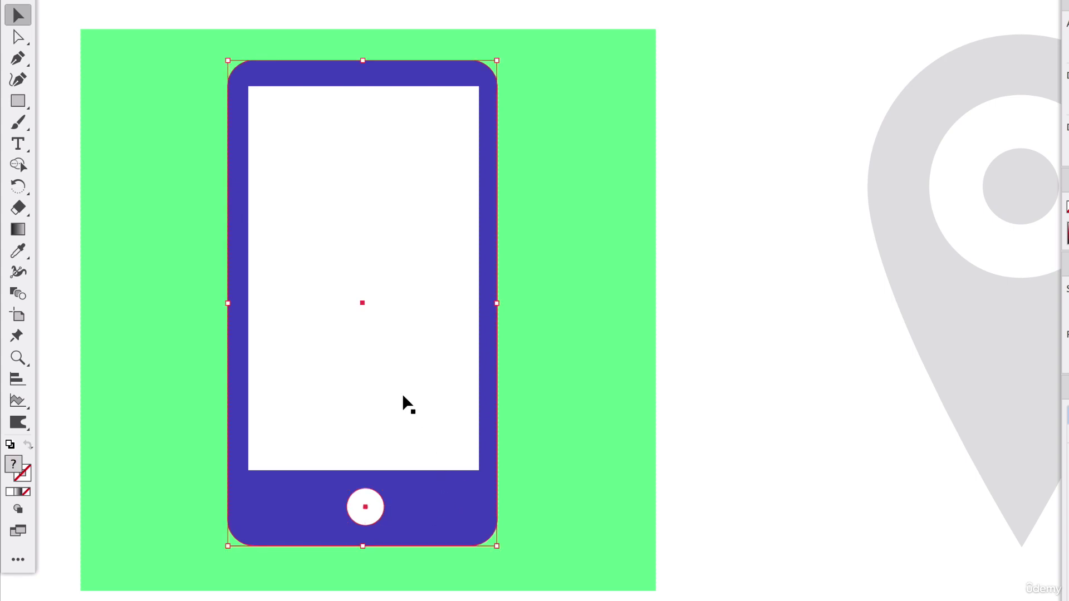
{"action": "left_click", "coordinate": [406, 403], "text": "shift"}
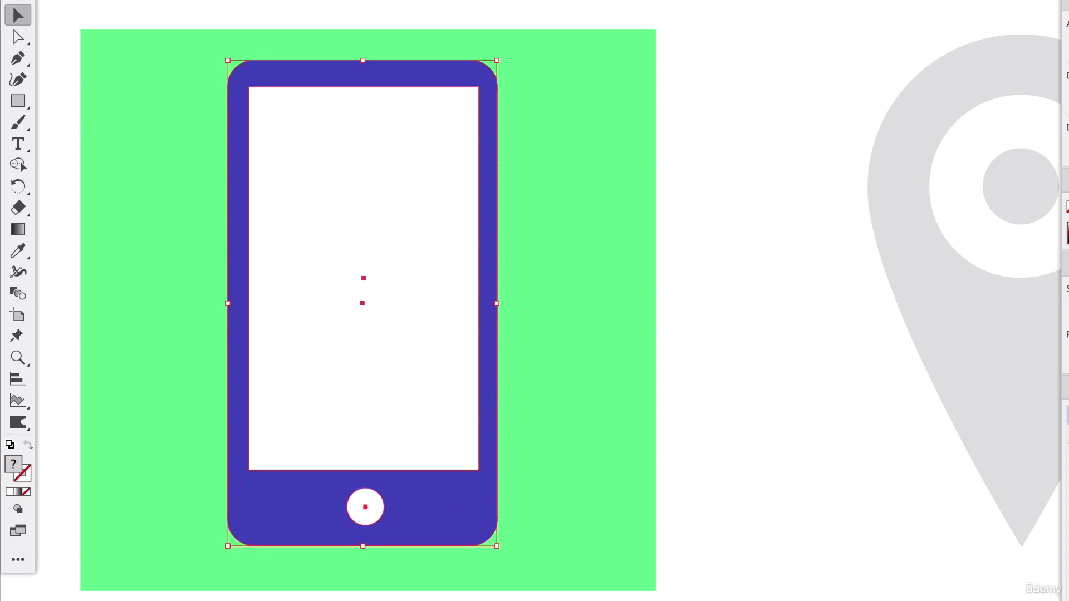
{"action": "left_click", "coordinate": [18, 165]}
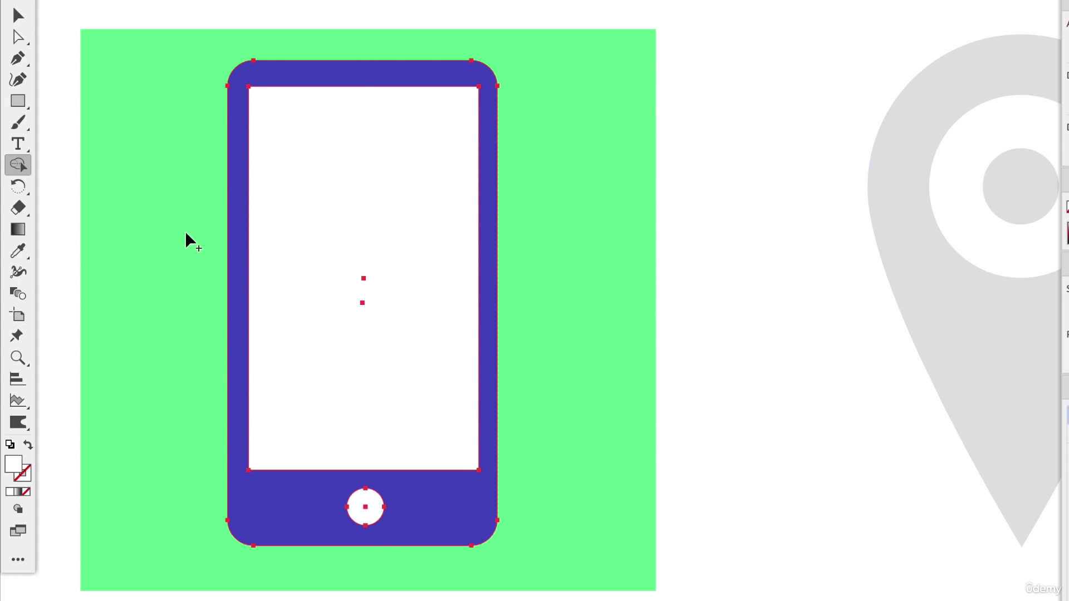
{"action": "scroll", "coordinate": [494, 428], "scroll_direction": "left", "scroll_amount": 3}
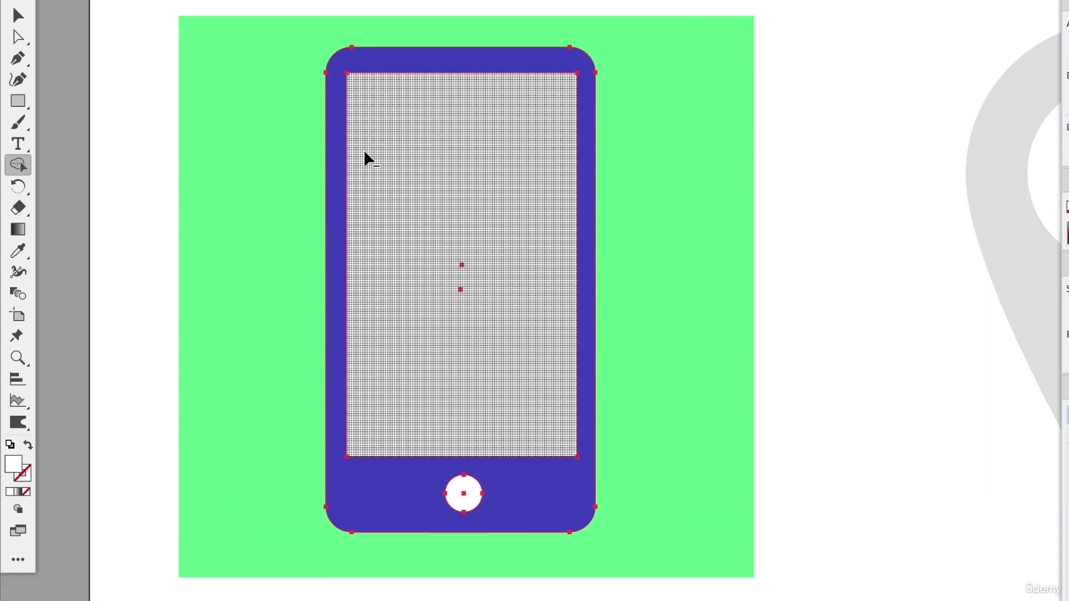
{"action": "left_click", "coordinate": [470, 354], "text": "alt"}
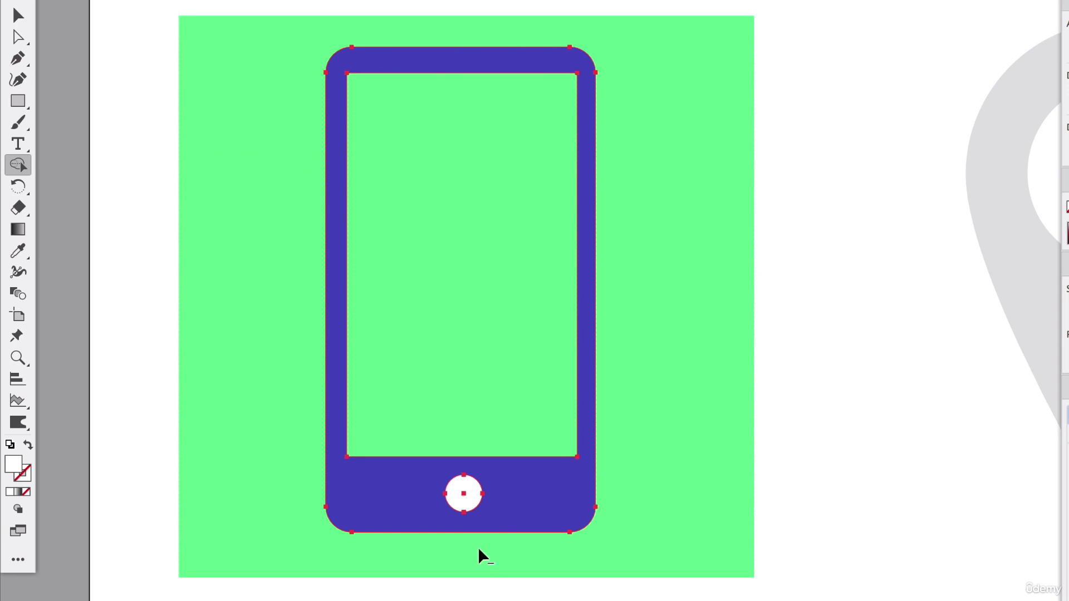
{"action": "left_click", "coordinate": [470, 496], "text": "alt"}
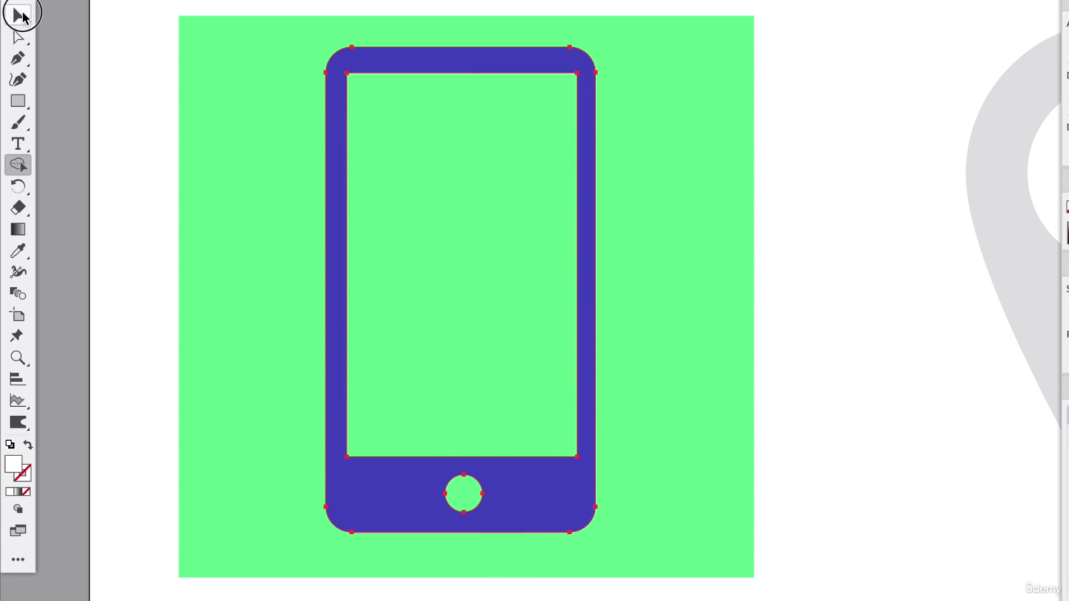
Move the phone partly off the green background to check its cutouts, and bring it back over the background
{"action": "left_click", "coordinate": [17, 15]}
{"action": "left_click_drag", "start_coordinate": [446, 75], "coordinate": [739, 85]}
{"action": "left_click", "coordinate": [961, 550]}
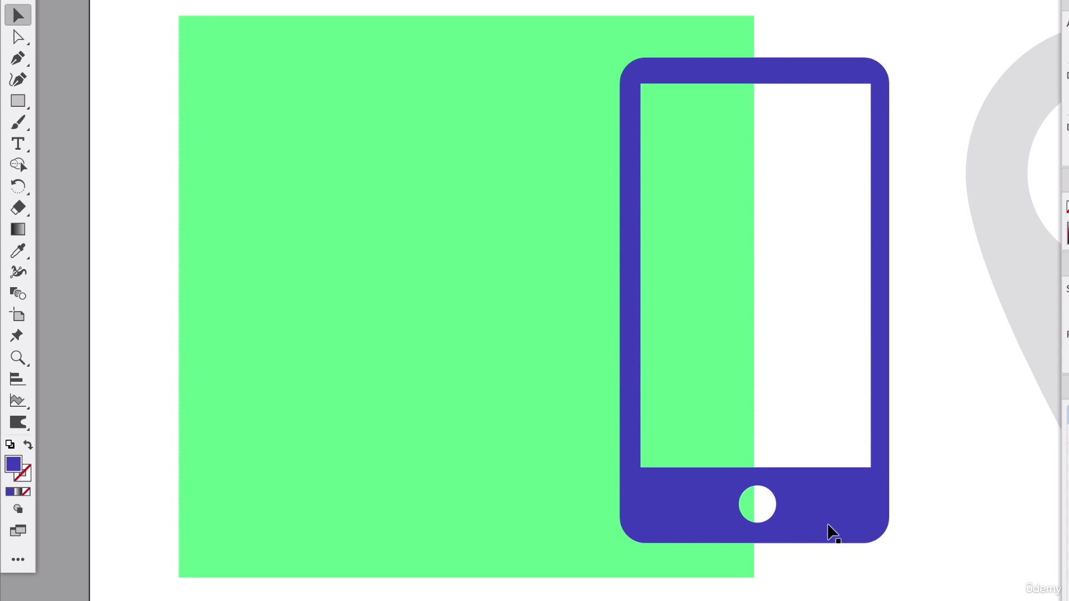
{"action": "left_click_drag", "start_coordinate": [828, 531], "coordinate": [507, 505]}
Delete the green background rectangle and realign the phone with its grey template
{"action": "left_click", "coordinate": [679, 440]}
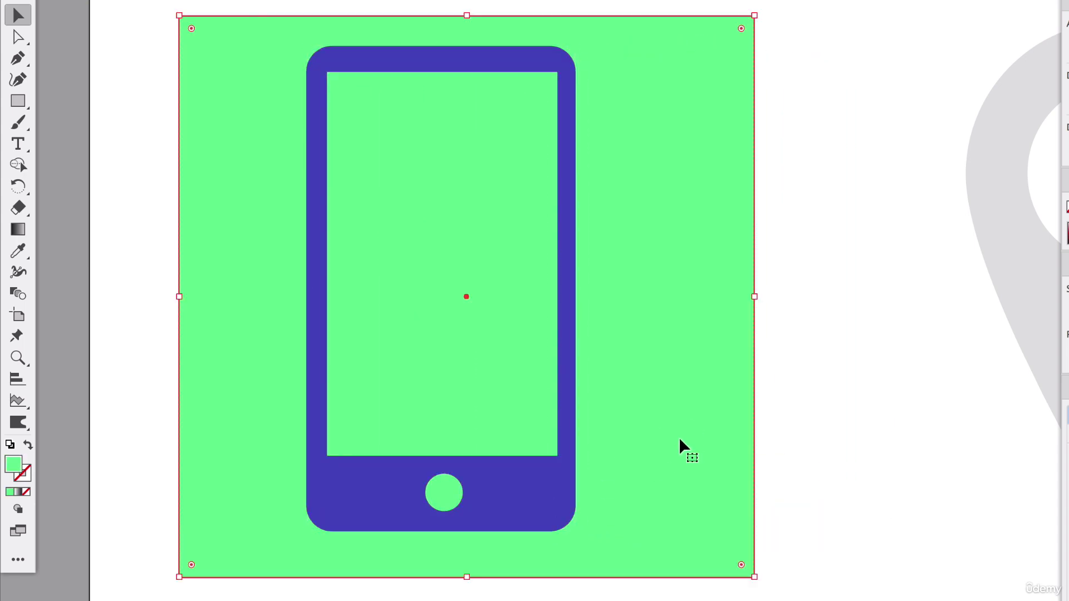
{"action": "key", "text": "Delete"}
{"action": "left_click_drag", "start_coordinate": [568, 425], "coordinate": [591, 418]}
{"action": "left_click", "coordinate": [675, 571]}
Try to trace the grey map pin's outer outline as a closed curved path with the Pen tool, starting at its tip
{"action": "scroll", "coordinate": [603, 475], "scroll_direction": "right", "scroll_amount": 10}
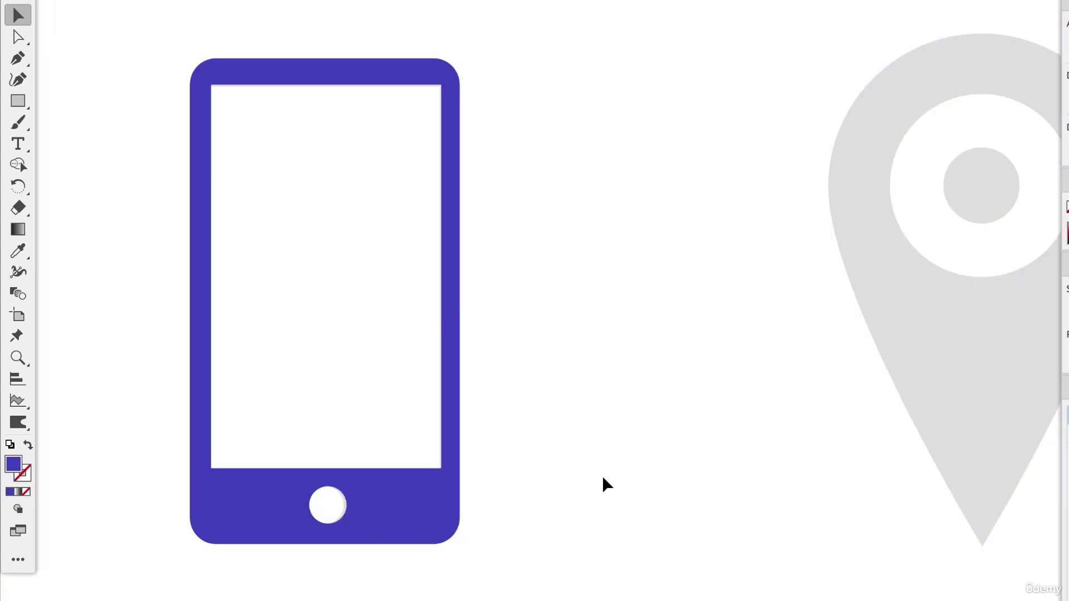
{"action": "scroll", "coordinate": [602, 475], "scroll_direction": "right", "scroll_amount": 3}
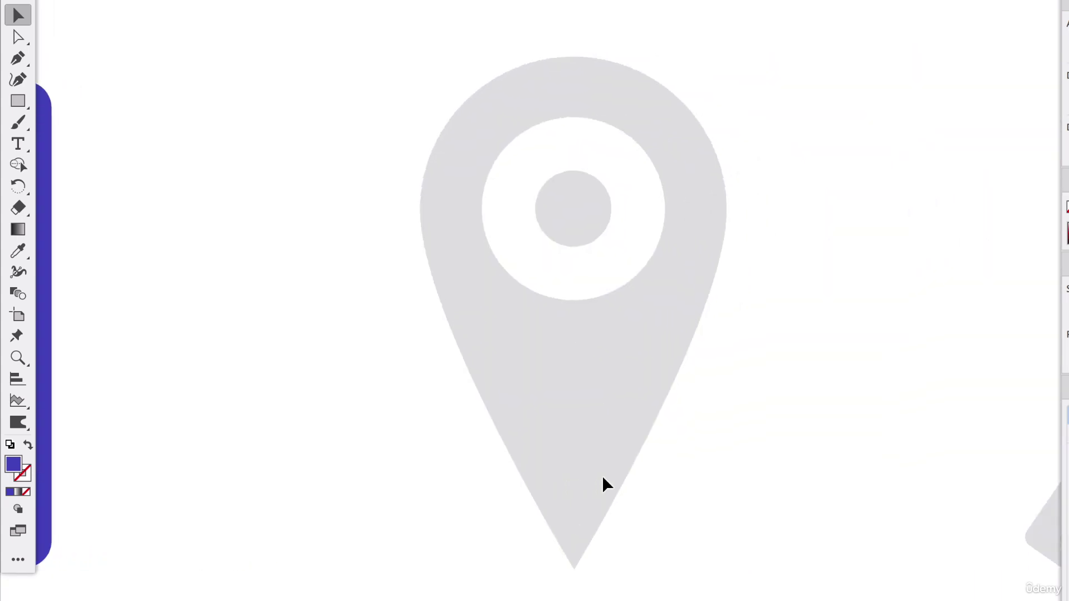
{"action": "scroll", "coordinate": [597, 471], "scroll_direction": "down", "scroll_amount": 2}
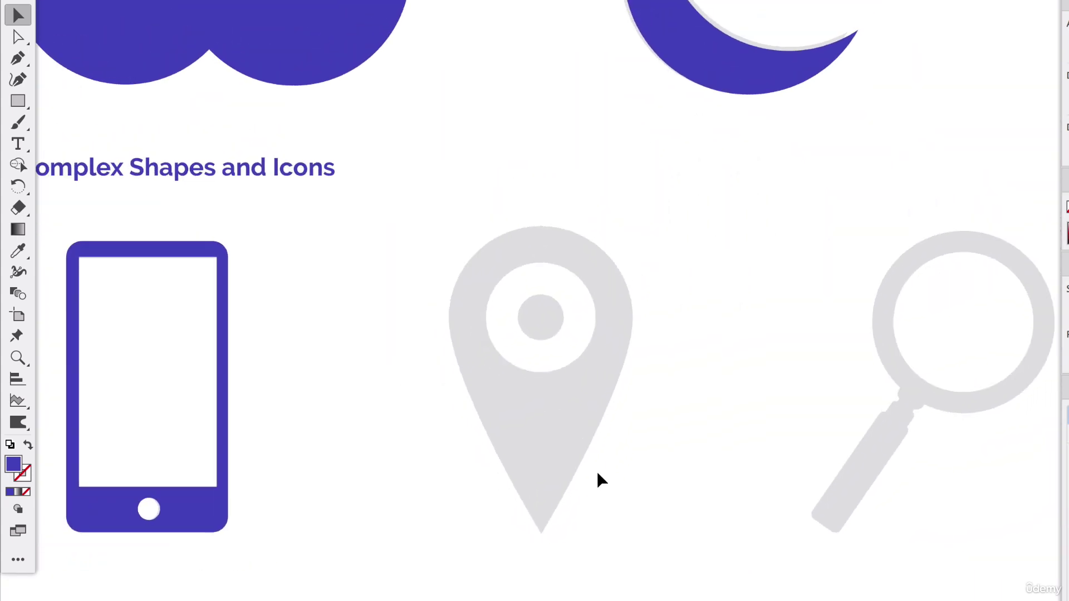
{"action": "scroll", "coordinate": [597, 470], "scroll_direction": "up", "scroll_amount": 3}
{"action": "scroll", "coordinate": [597, 471], "scroll_direction": "up", "scroll_amount": 1}
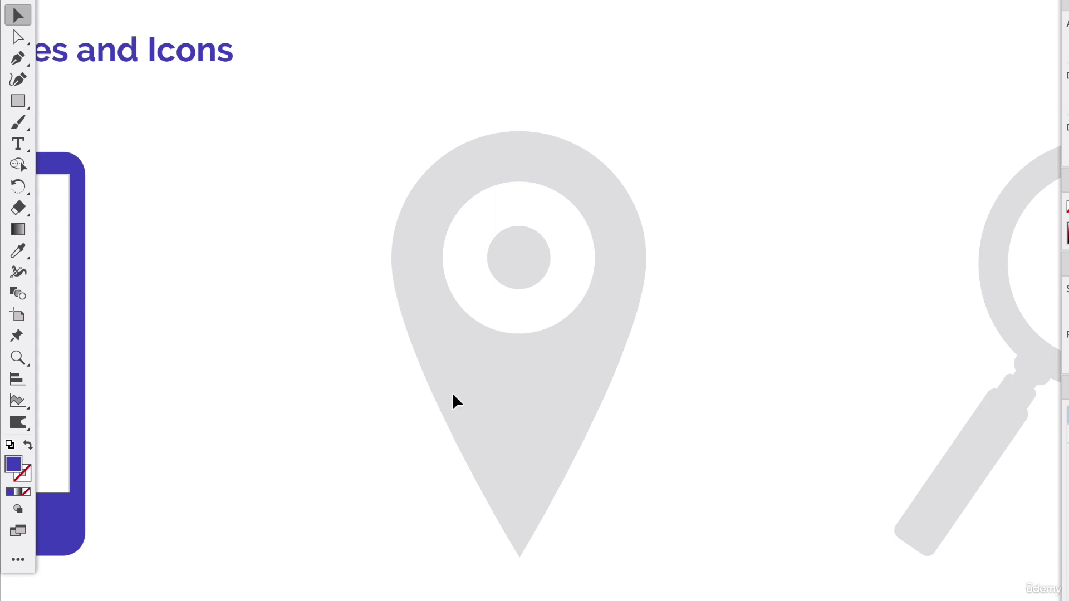
{"action": "left_click", "coordinate": [17, 57]}
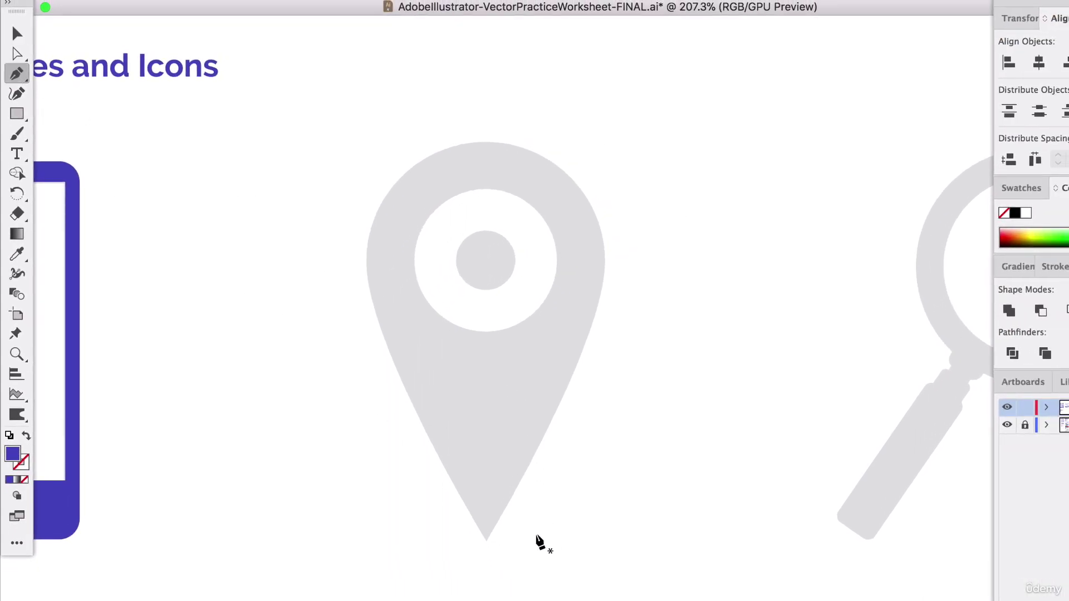
{"action": "left_click", "coordinate": [485, 539]}
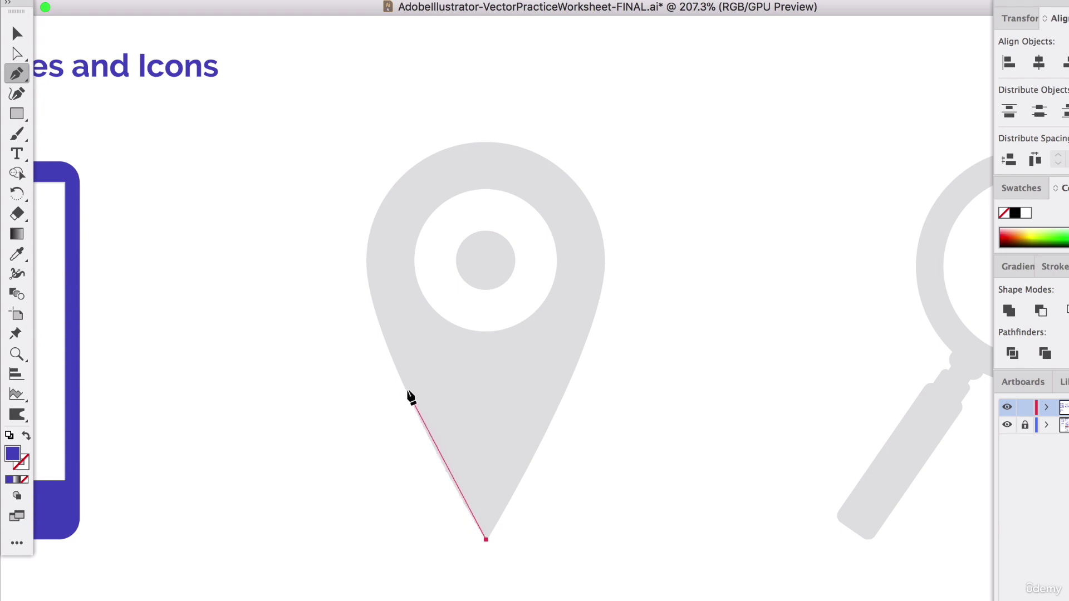
{"action": "left_click_drag", "start_coordinate": [401, 375], "coordinate": [392, 352]}
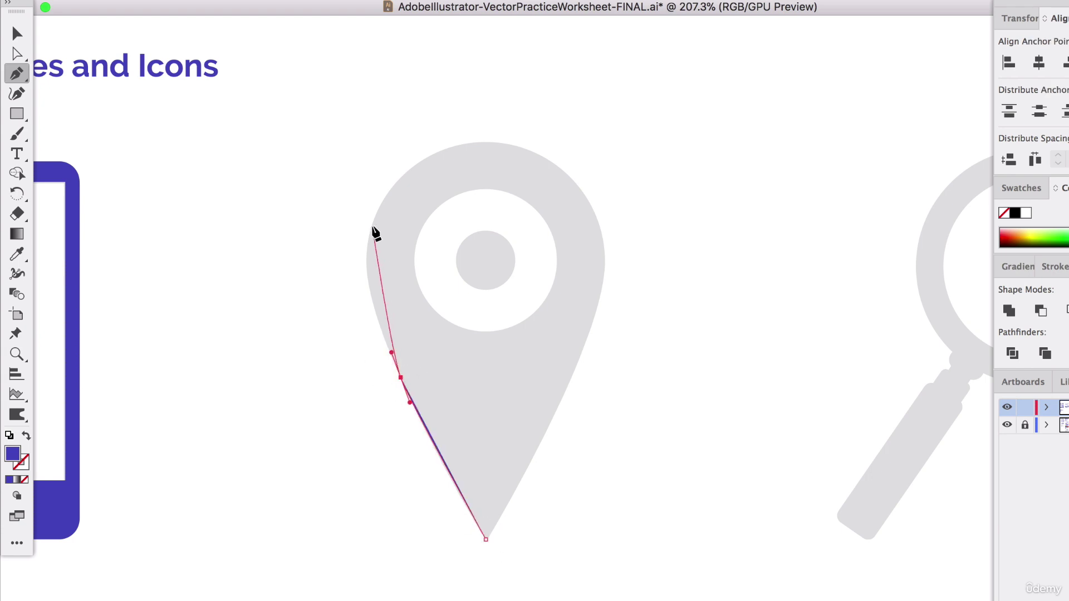
{"action": "left_click_drag", "start_coordinate": [372, 225], "coordinate": [392, 176]}
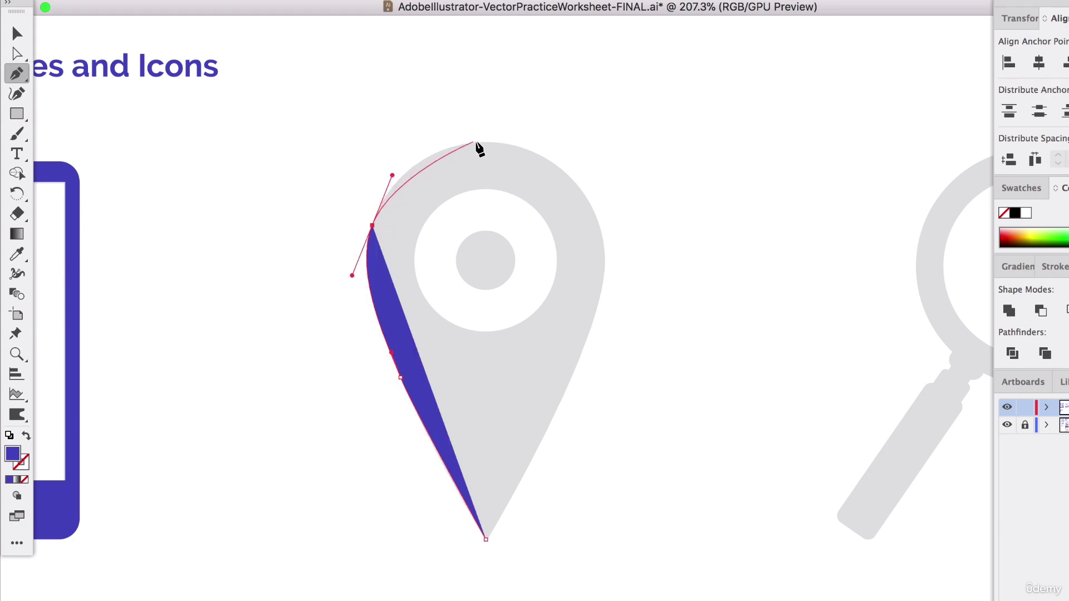
{"action": "left_click_drag", "start_coordinate": [479, 142], "coordinate": [524, 140]}
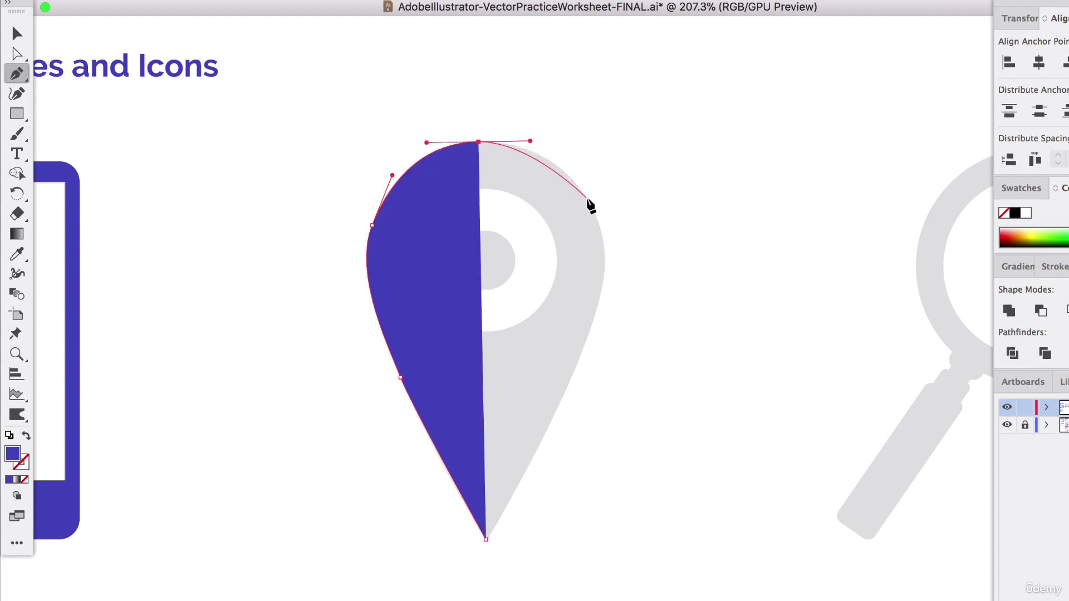
{"action": "left_click_drag", "start_coordinate": [586, 198], "coordinate": [604, 237]}
{"action": "left_click_drag", "start_coordinate": [595, 318], "coordinate": [576, 374]}
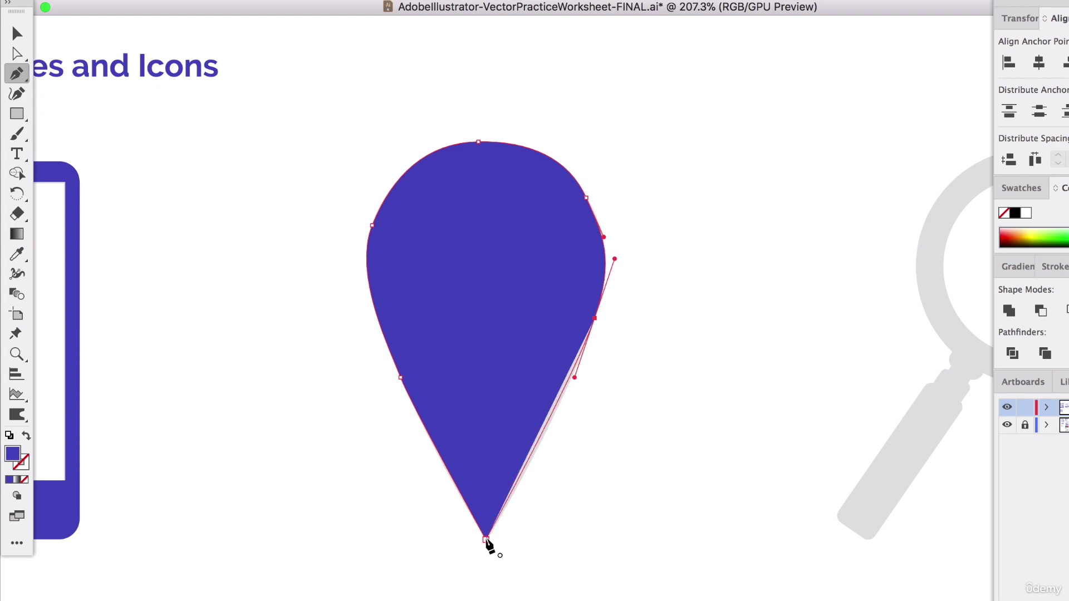
{"action": "left_click_drag", "start_coordinate": [486, 540], "coordinate": [448, 594]}
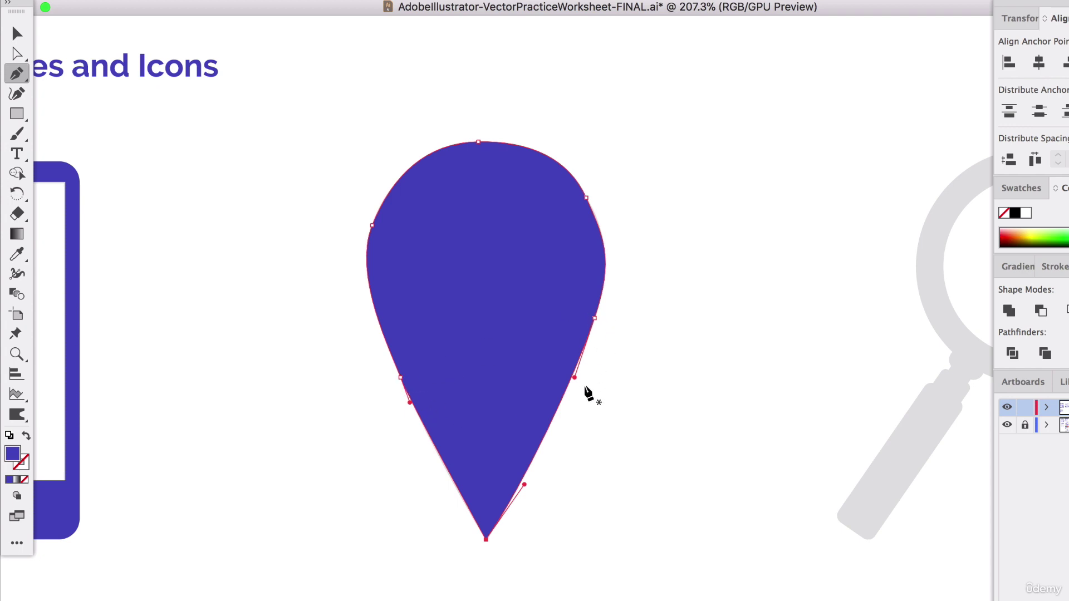
Delete the purple Pen-traced shape covering the map pin template
{"action": "left_click", "coordinate": [12, 31]}
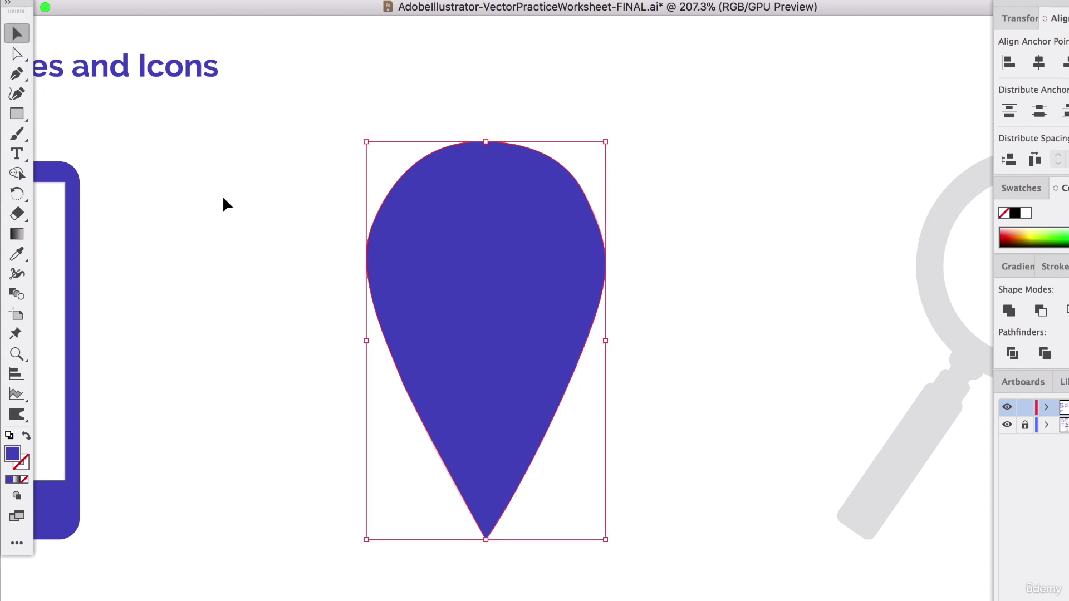
{"action": "key", "text": "super+z"}
{"action": "key", "text": "Delete"}
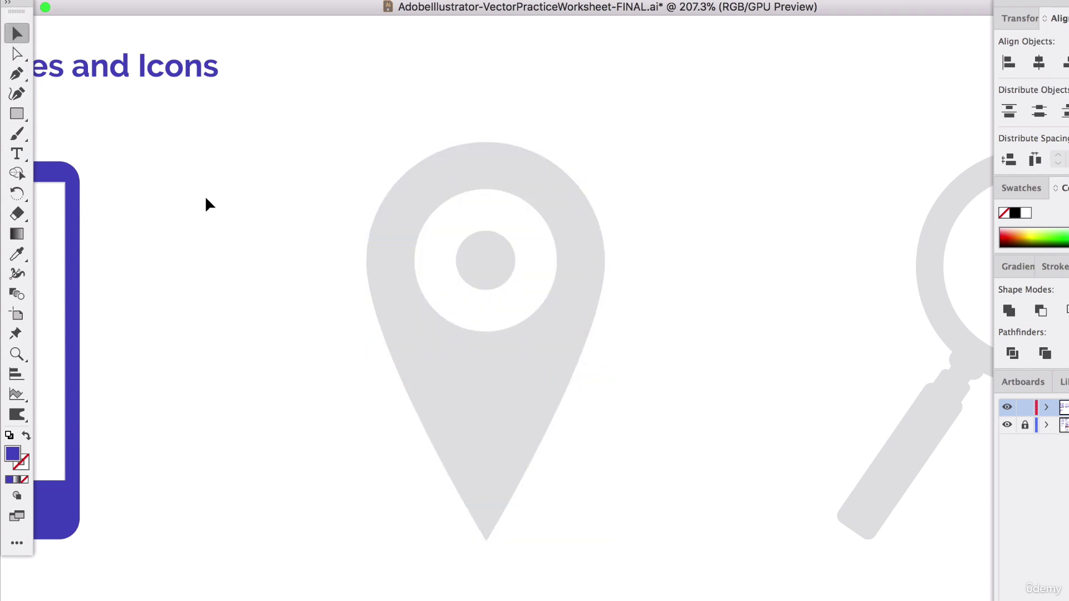
Draw a tall ellipse over the grey map pin and swap its purple fill to a purple outline with no fill
{"action": "left_click_drag", "start_coordinate": [16, 113], "coordinate": [83, 141]}
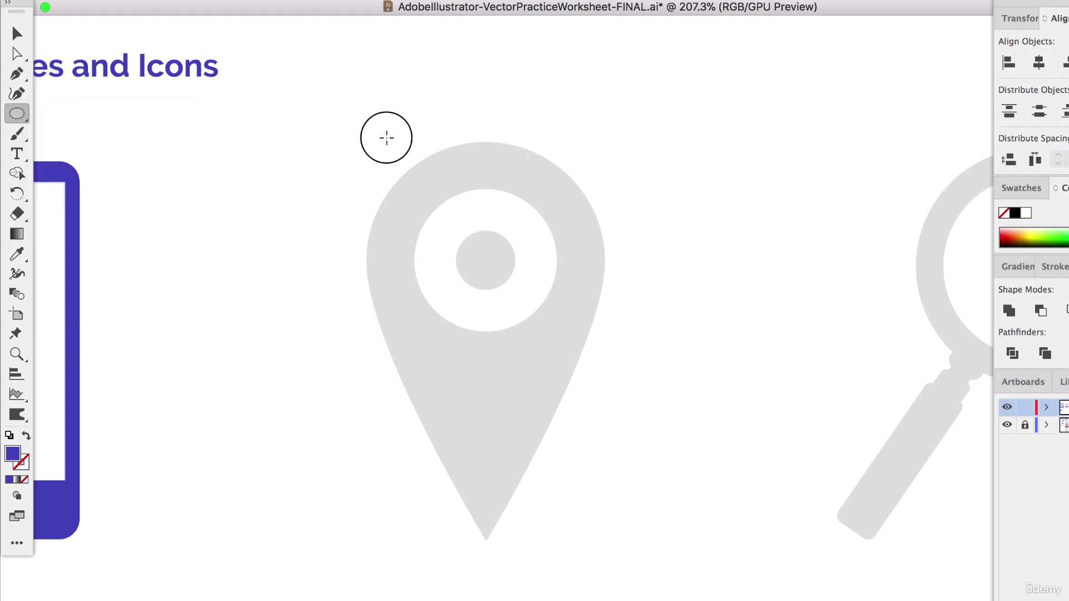
{"action": "left_click_drag", "start_coordinate": [385, 136], "coordinate": [579, 539]}
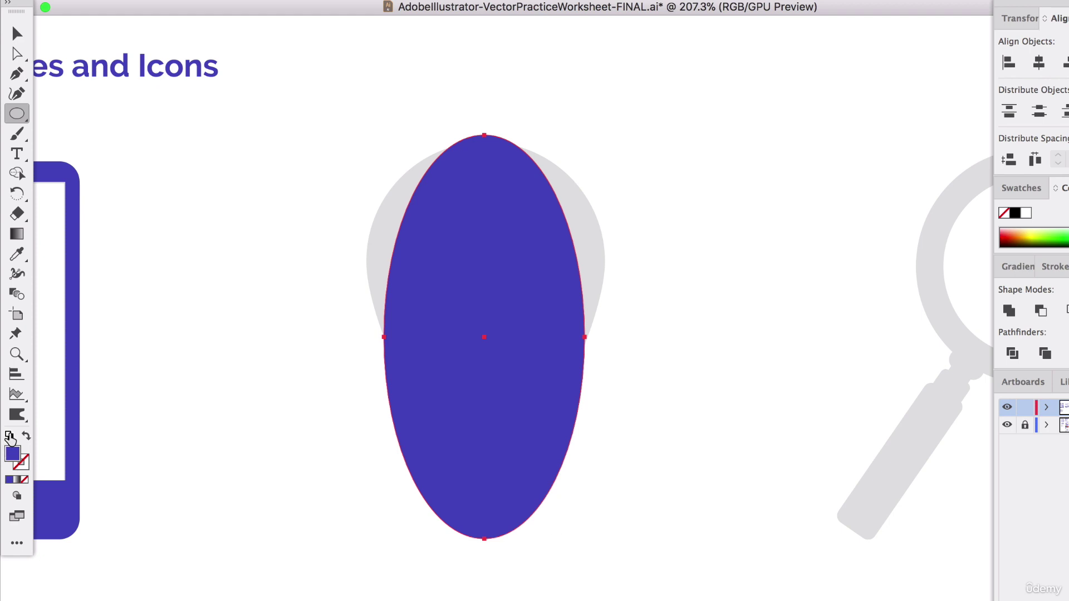
{"action": "left_click", "coordinate": [9, 435]}
{"action": "left_click", "coordinate": [17, 33]}
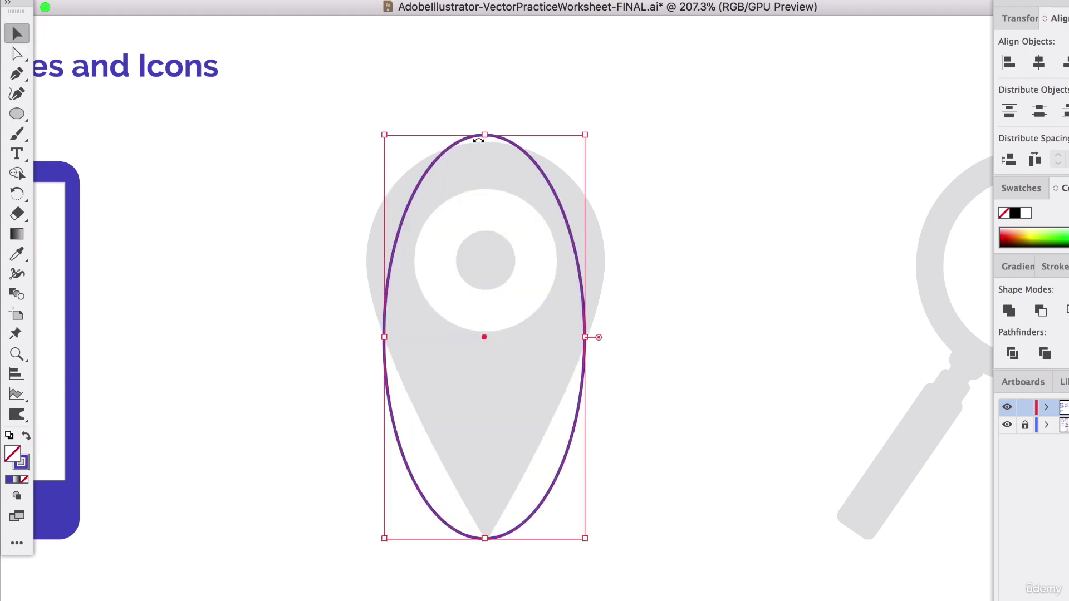
Resize the ellipse to the map pin's full height and widen it slightly beyond both sides of the template
{"action": "left_click_drag", "start_coordinate": [487, 134], "coordinate": [485, 143]}
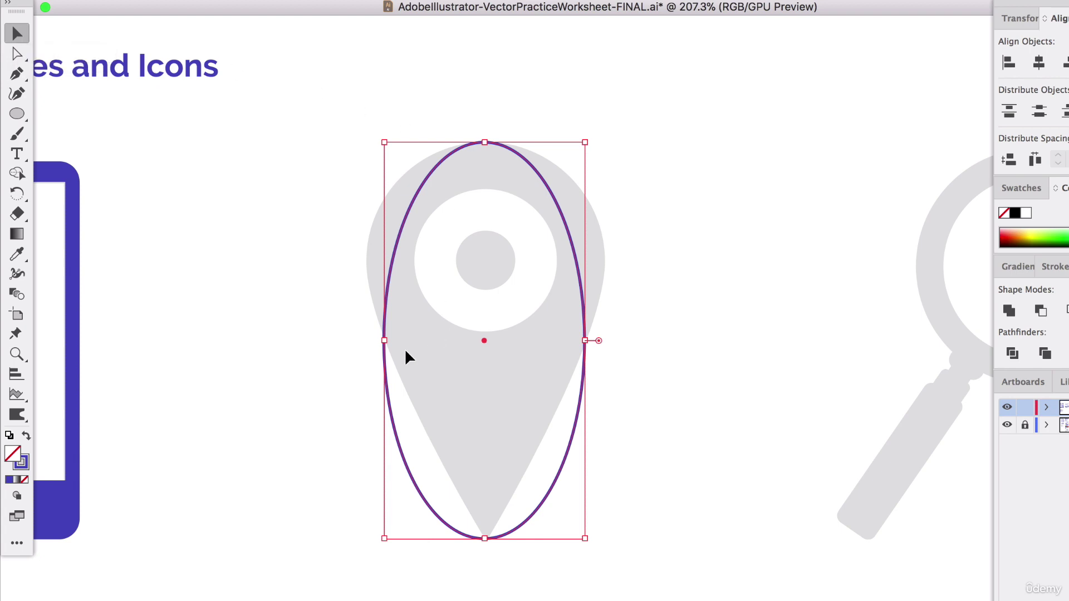
{"action": "left_click_drag", "start_coordinate": [389, 345], "coordinate": [348, 341]}
{"action": "left_click_drag", "start_coordinate": [585, 340], "coordinate": [628, 340]}
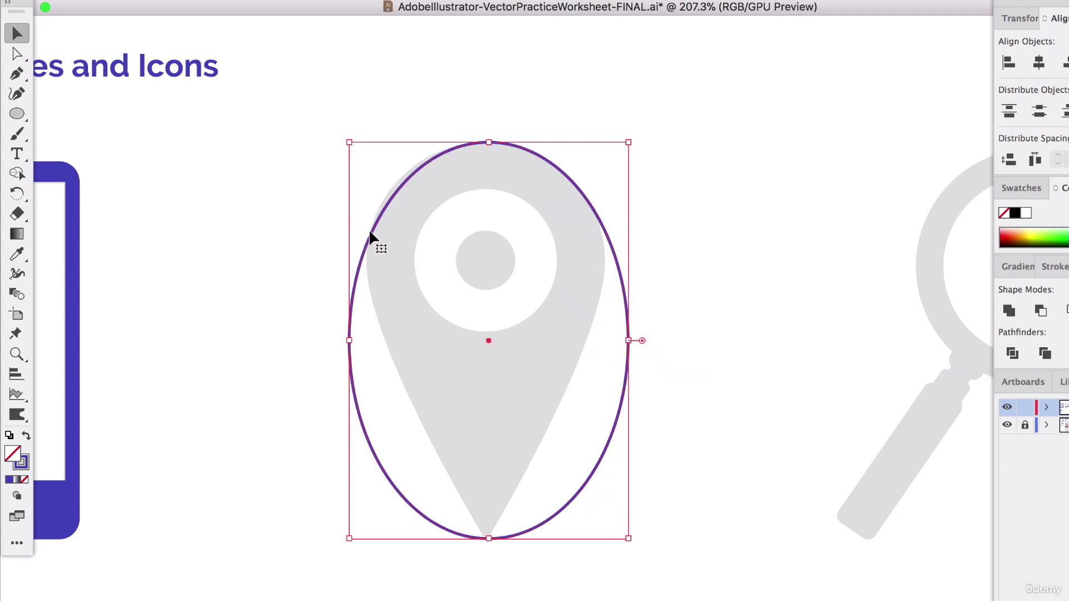
{"action": "left_click_drag", "start_coordinate": [353, 332], "coordinate": [342, 337]}
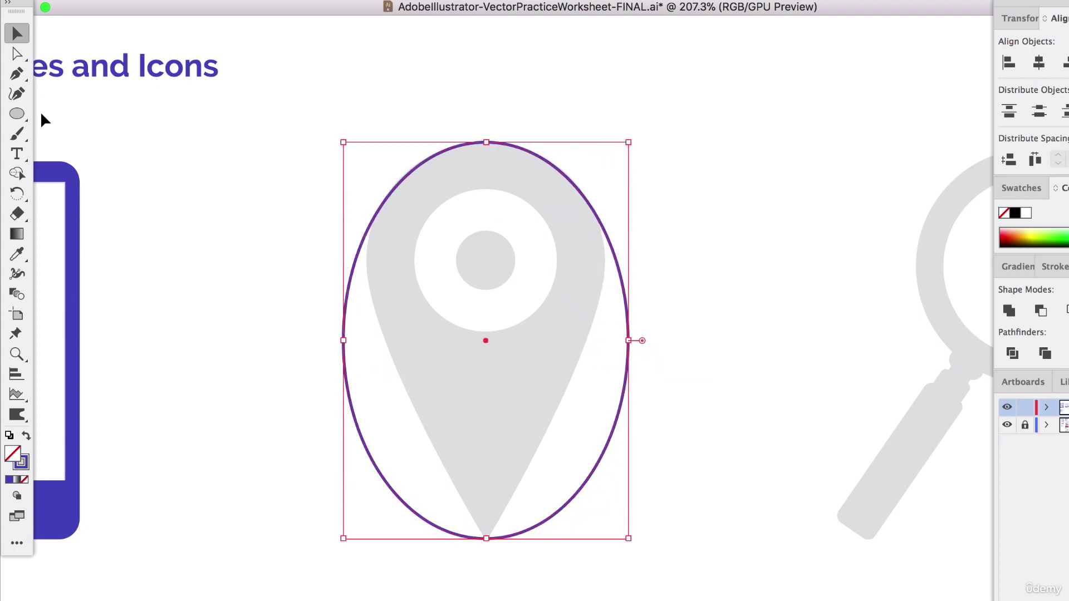
With the Curvature tool, make the ellipse's lowest point a sharp corner and move its left point to the pin's upper-left edge
{"action": "left_click", "coordinate": [12, 96]}
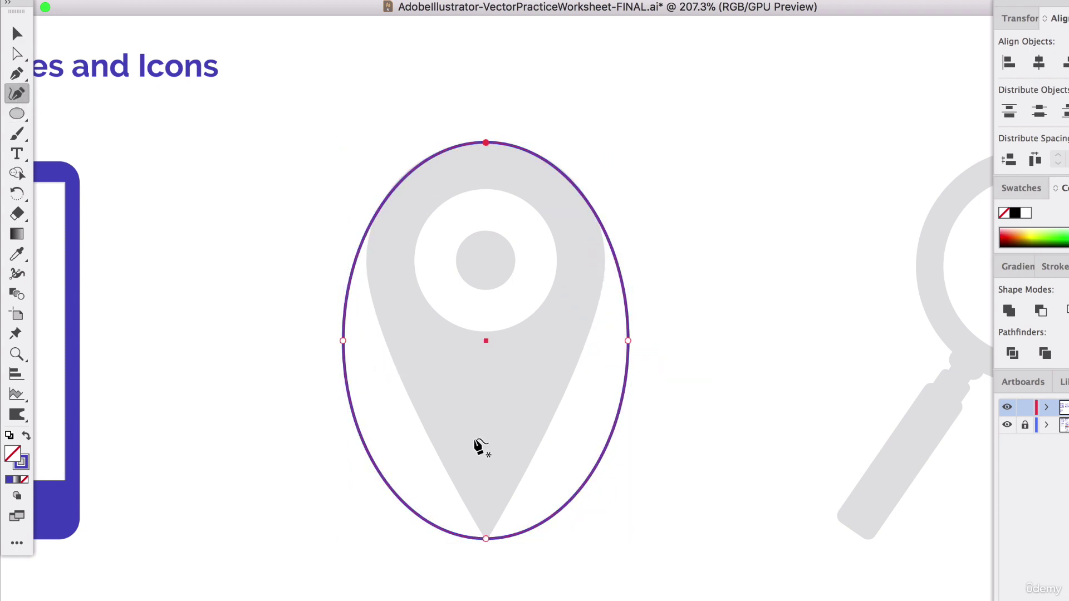
{"action": "double_click", "coordinate": [486, 539]}
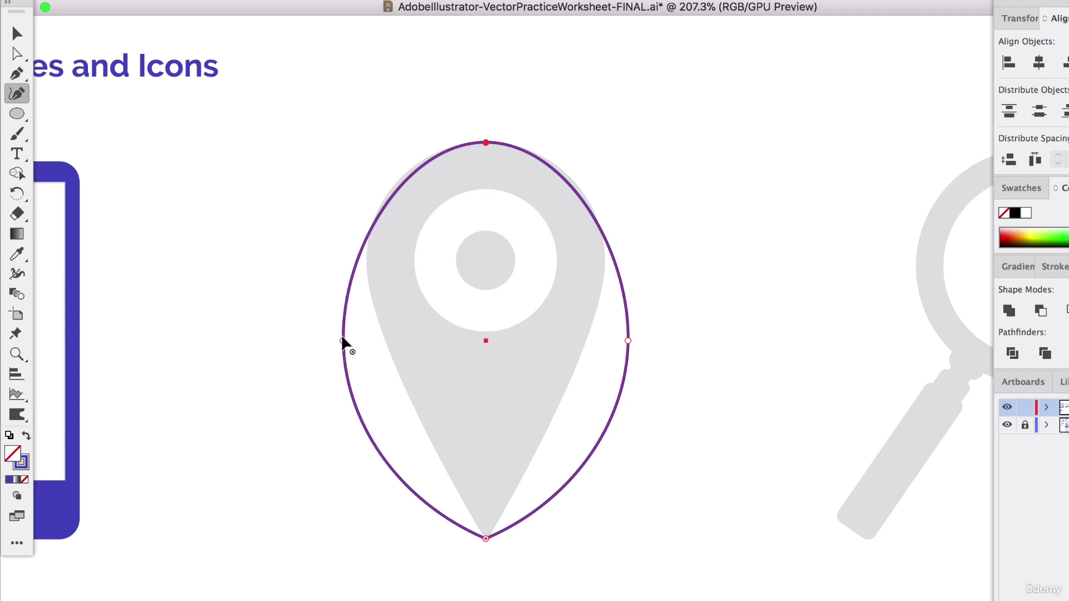
{"action": "left_click_drag", "start_coordinate": [343, 341], "coordinate": [377, 211]}
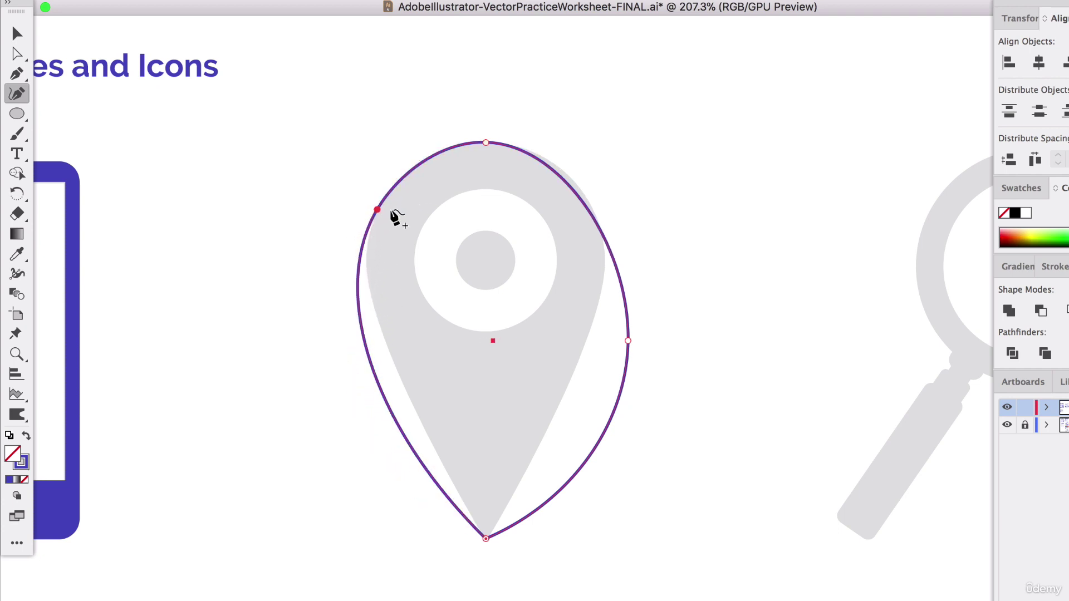
Fit the right side of the outline to the map pin's edge by adding and repositioning curvature points down to the tip
{"action": "left_click", "coordinate": [593, 218]}
{"action": "left_click_drag", "start_coordinate": [593, 219], "coordinate": [593, 207]}
{"action": "left_click_drag", "start_coordinate": [628, 341], "coordinate": [601, 295]}
{"action": "left_click_drag", "start_coordinate": [558, 417], "coordinate": [538, 446]}
{"action": "left_click", "coordinate": [579, 364]}
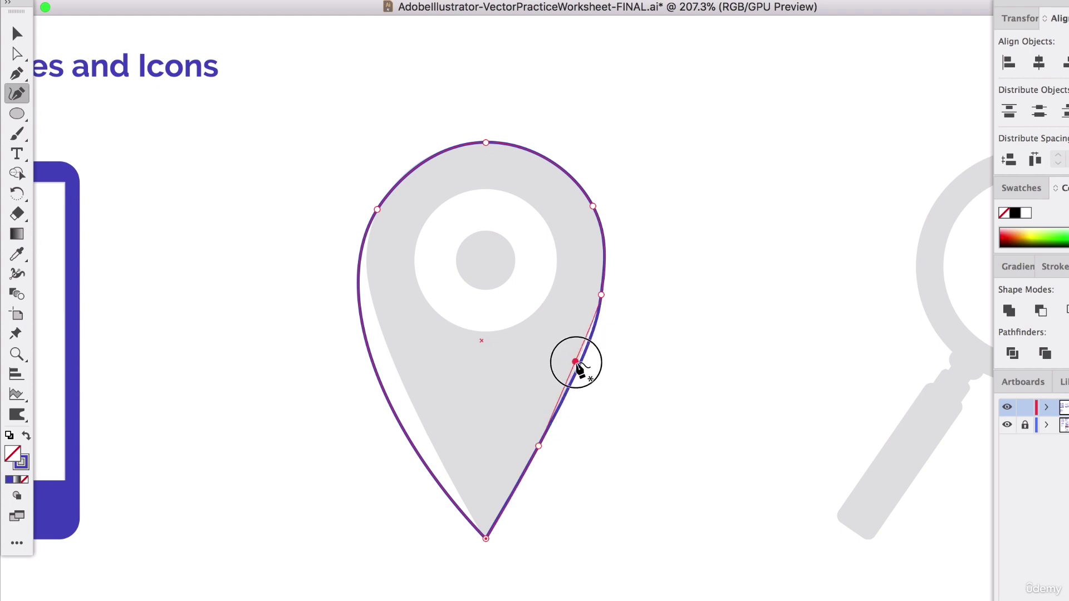
Fit the outline's left side to the pin with matching curvature points, fine-tune the right-hand curve, and deselect the path
{"action": "left_click_drag", "start_coordinate": [360, 301], "coordinate": [371, 301]}
{"action": "mouse_move", "coordinate": [389, 380]}
{"action": "left_mouse_down"}
{"action": "mouse_move", "coordinate": [405, 387]}
{"action": "mouse_move", "coordinate": [394, 365]}
{"action": "left_mouse_up"}
{"action": "left_click", "coordinate": [433, 443]}
{"action": "left_click_drag", "start_coordinate": [433, 444], "coordinate": [432, 446]}
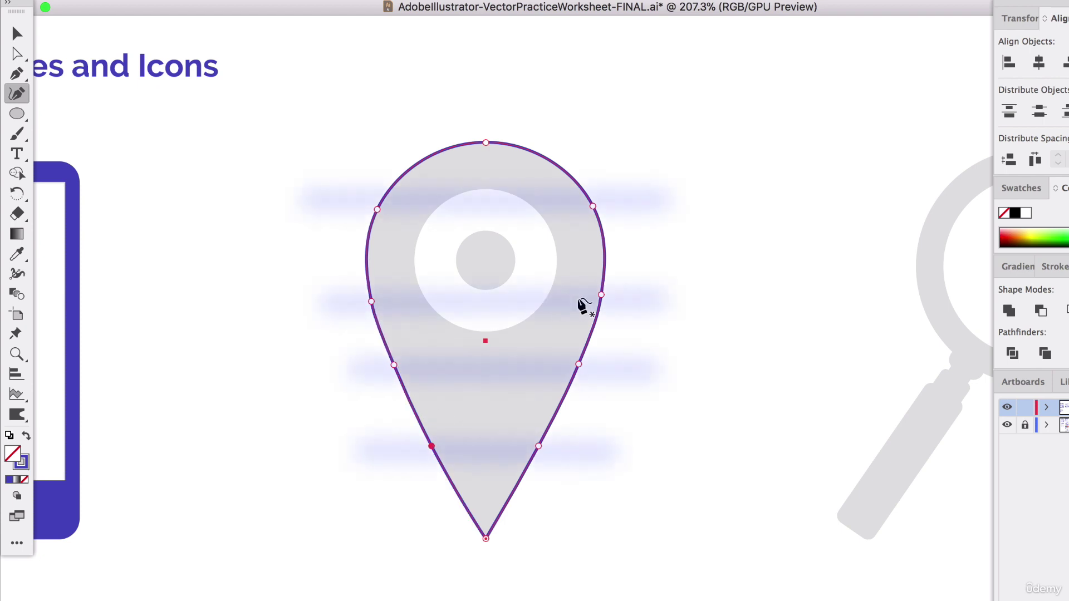
{"action": "left_click_drag", "start_coordinate": [603, 295], "coordinate": [600, 296]}
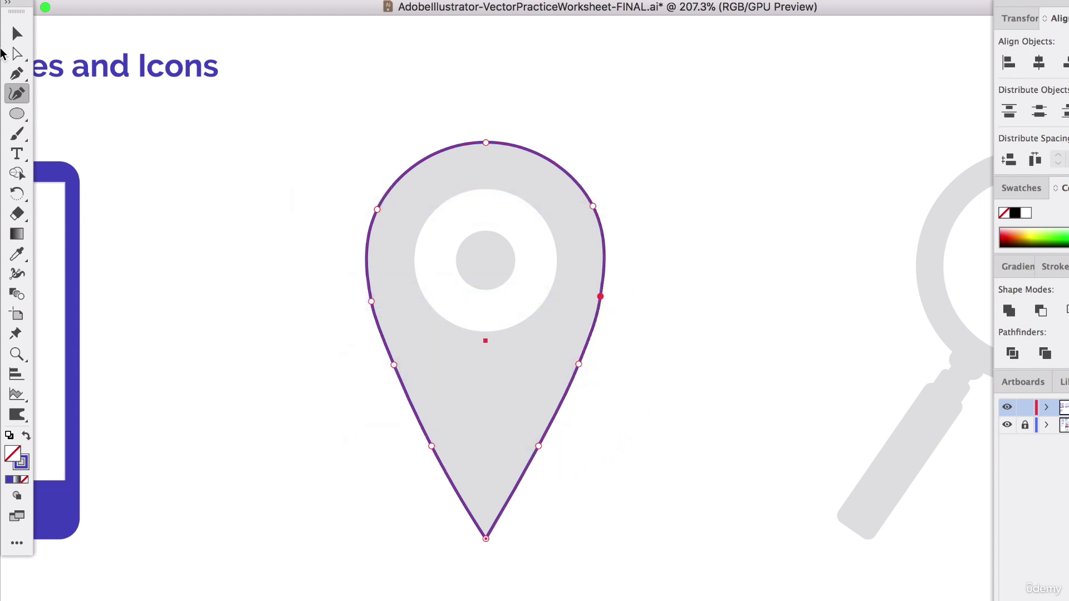
{"action": "key", "text": "v"}
{"action": "left_click", "coordinate": [317, 390]}
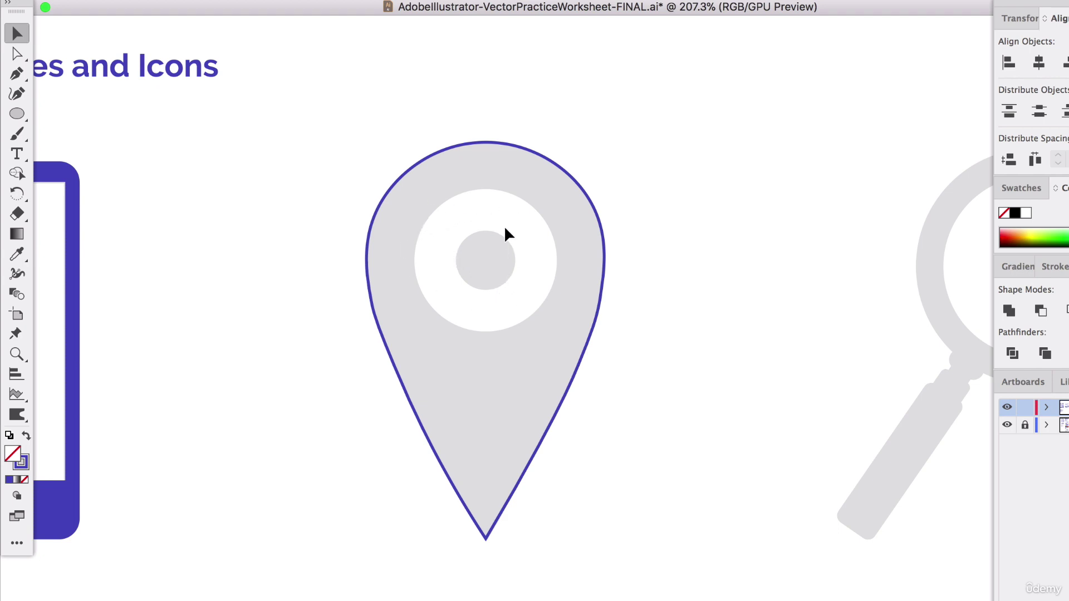
Draw a purple circle outline inside the pin's white ring and raise its stroke weight to 10 pt
{"action": "left_click", "coordinate": [21, 118]}
{"action": "left_click_drag", "start_coordinate": [420, 203], "coordinate": [540, 322]}
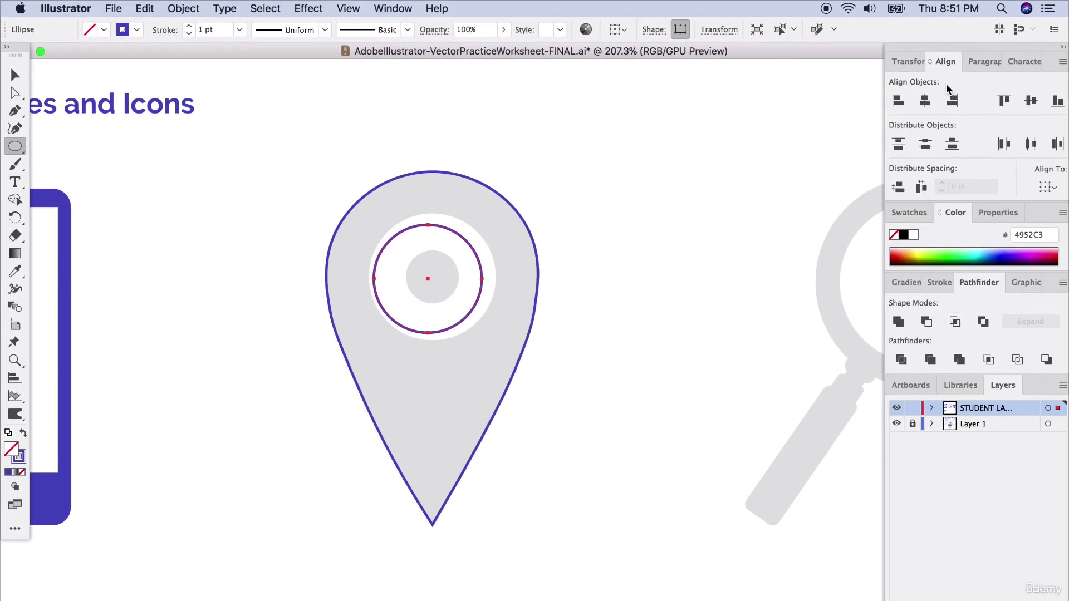
{"action": "left_click", "coordinate": [939, 283]}
{"action": "left_click_drag", "start_coordinate": [939, 282], "coordinate": [640, 241]}
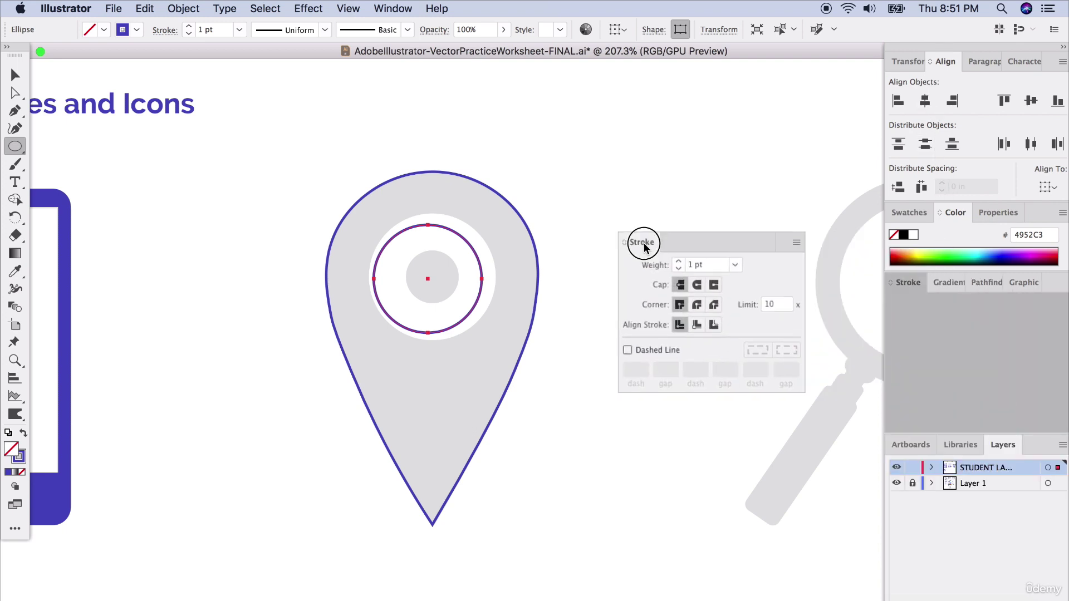
{"action": "left_click", "coordinate": [679, 262]}
{"action": "left_click", "coordinate": [678, 261]}
{"action": "left_click", "coordinate": [678, 261]}
{"action": "left_click", "coordinate": [679, 262]}
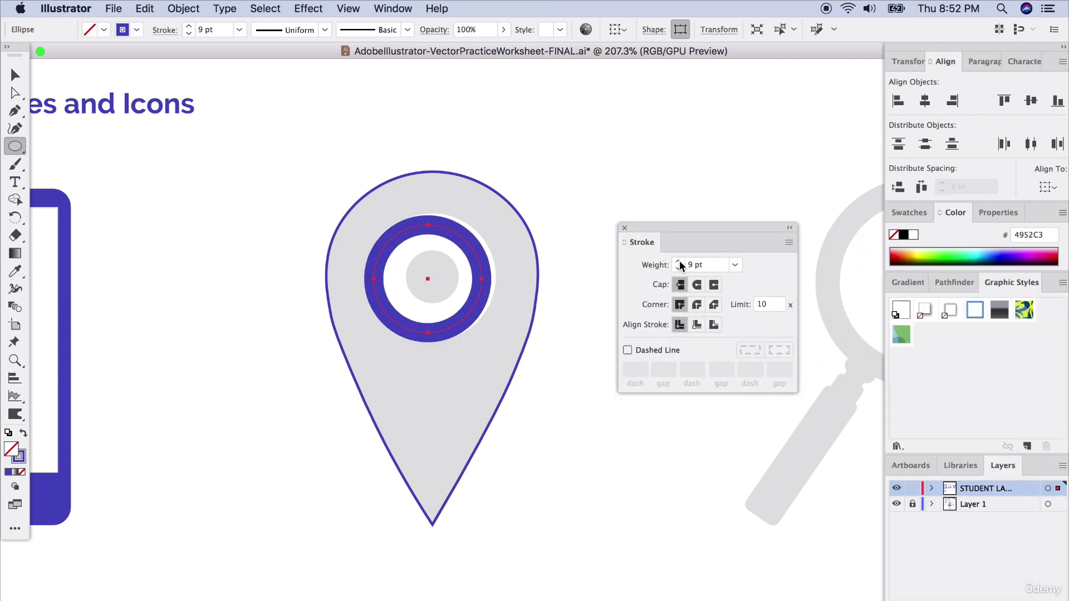
{"action": "left_click", "coordinate": [679, 262]}
Increase the circle's stroke weight to 15 pt and resize and centre it to cover the pin's white ring
{"action": "left_click", "coordinate": [16, 76]}
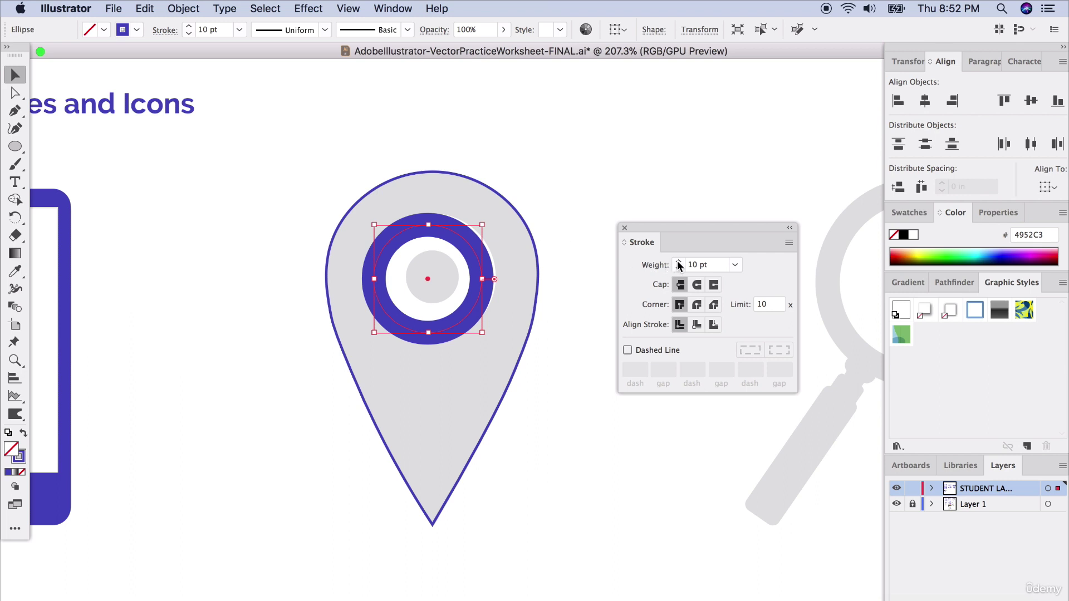
{"action": "left_click", "coordinate": [678, 262]}
{"action": "left_click", "coordinate": [678, 261]}
{"action": "left_click", "coordinate": [678, 262]}
{"action": "left_click_drag", "start_coordinate": [482, 223], "coordinate": [473, 252]}
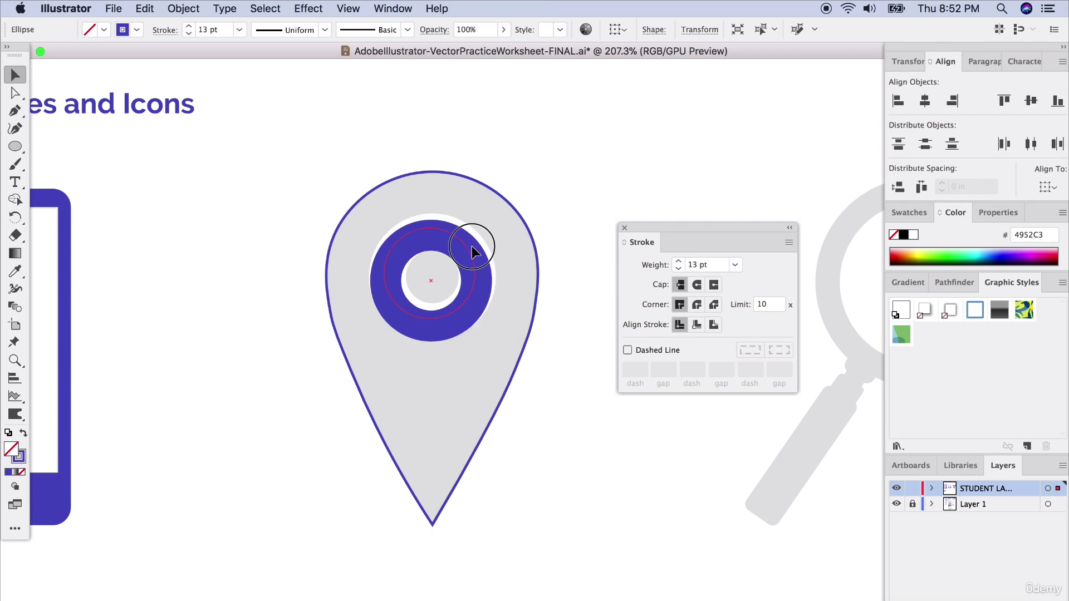
{"action": "left_click_drag", "start_coordinate": [475, 318], "coordinate": [482, 327]}
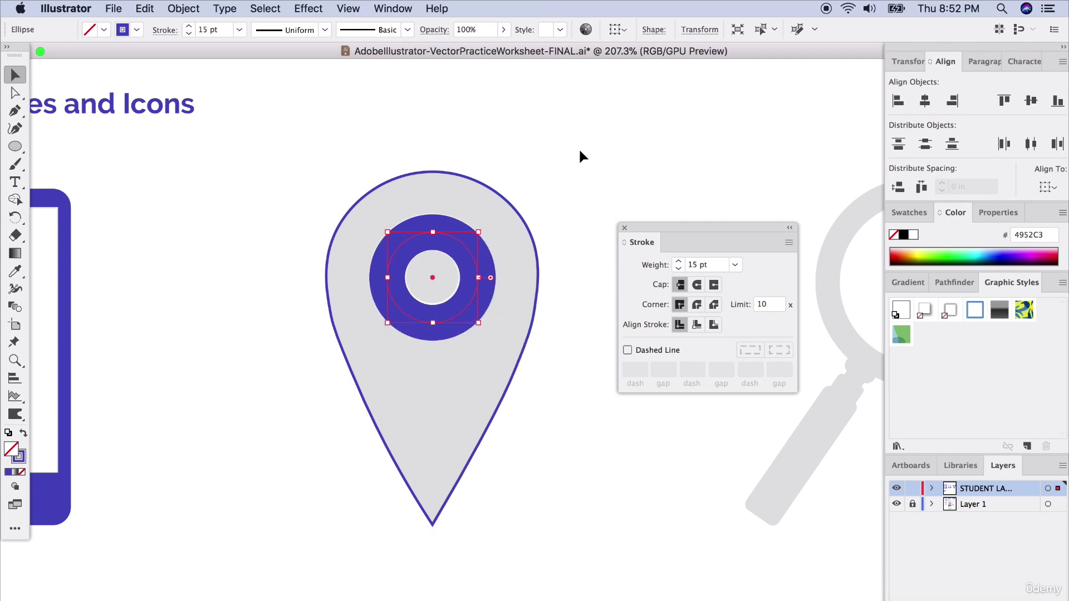
{"action": "left_click", "coordinate": [580, 151]}
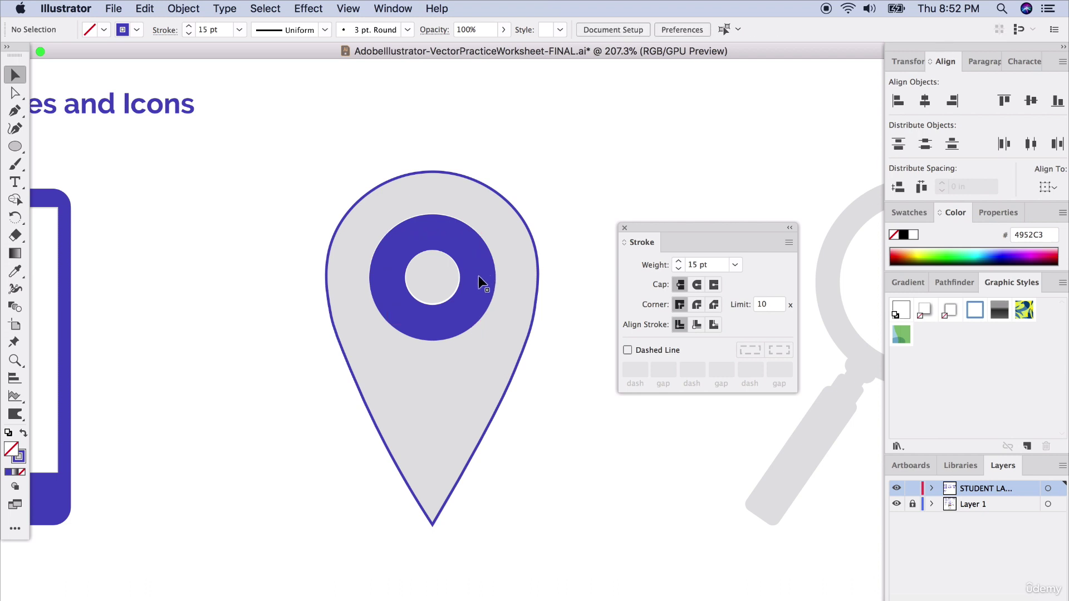
Change the ring's stroke colour to bright green (59FF3F)
{"action": "left_click", "coordinate": [477, 279]}
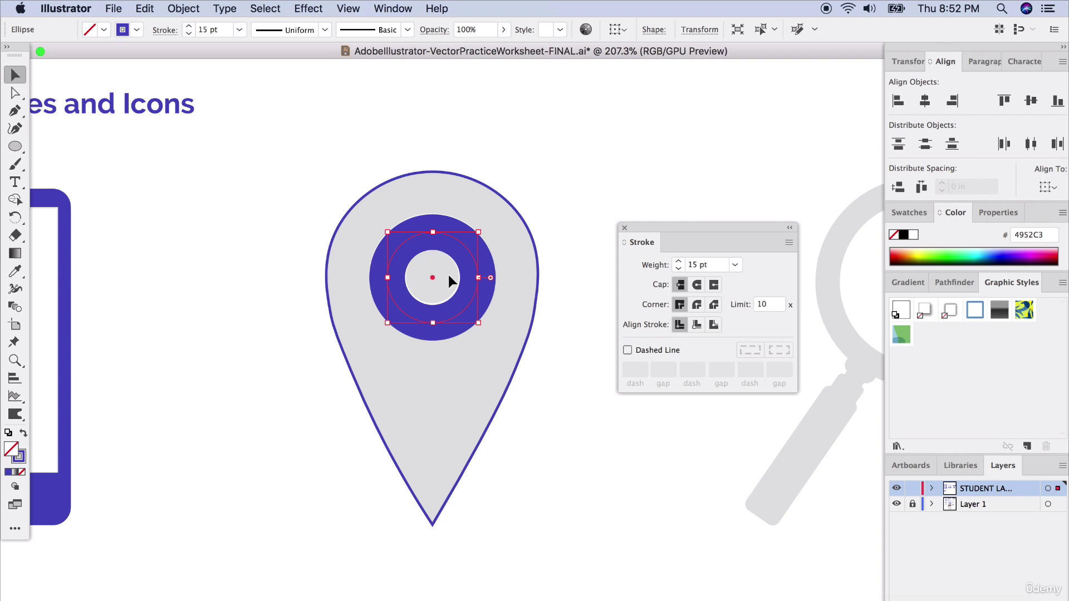
{"action": "scroll", "coordinate": [450, 273], "scroll_direction": "up", "scroll_amount": 3}
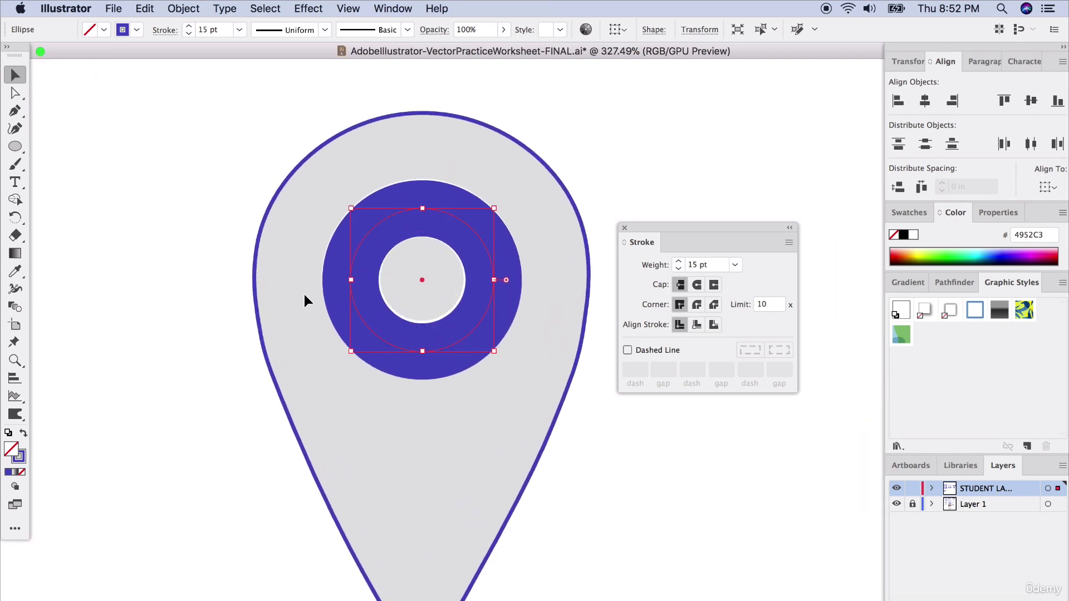
{"action": "left_click", "coordinate": [22, 461]}
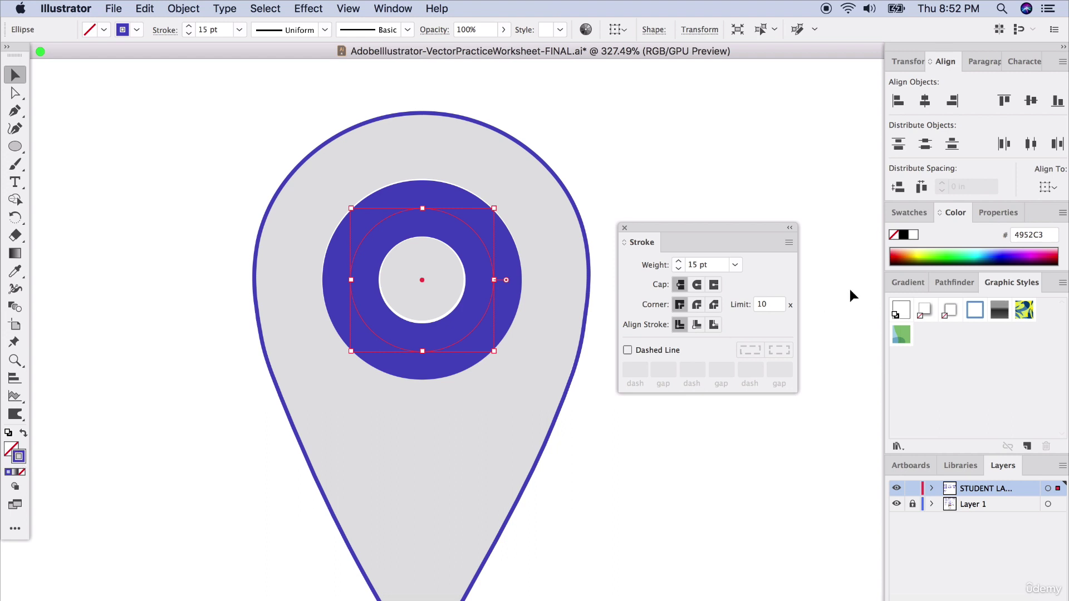
{"action": "left_click", "coordinate": [944, 255]}
{"action": "left_click", "coordinate": [532, 227]}
Swap the pin outline's stroke and fill to make the pin solid purple without a stroke
{"action": "left_click", "coordinate": [570, 199]}
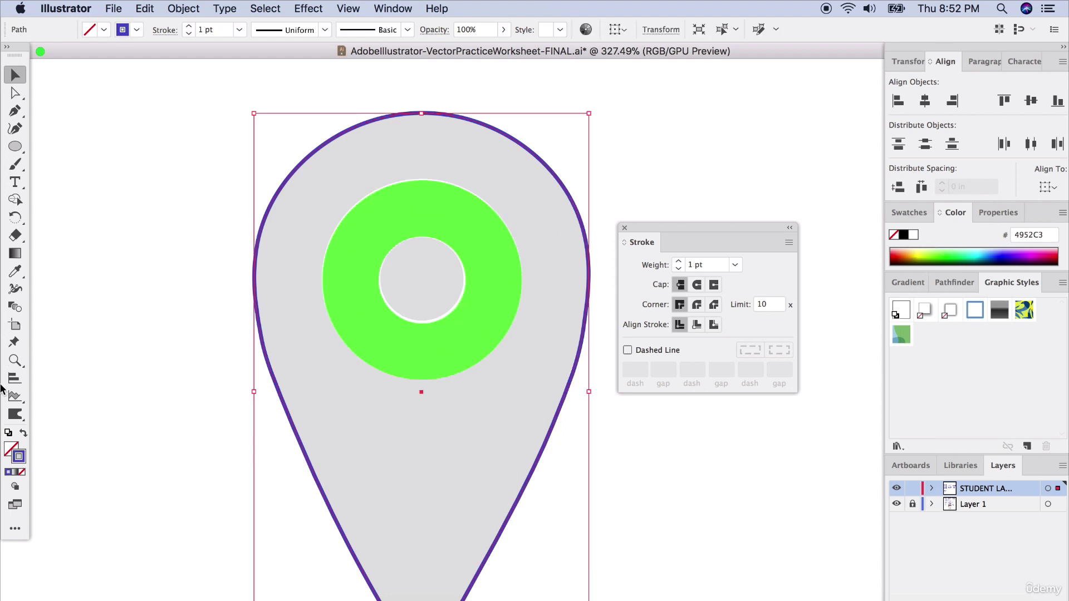
{"action": "left_click", "coordinate": [23, 433]}
{"action": "left_click", "coordinate": [110, 342]}
{"action": "left_click", "coordinate": [368, 252]}
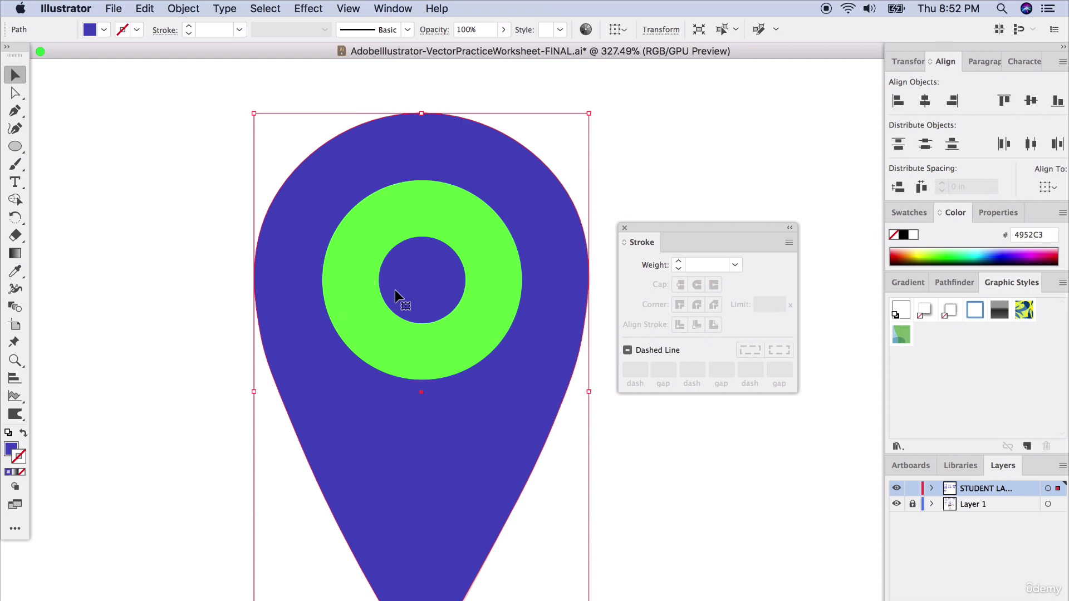
Try to cut the green ring out of the purple pin with the Shape Builder tool, and undo the attempt
{"action": "left_click", "coordinate": [363, 269]}
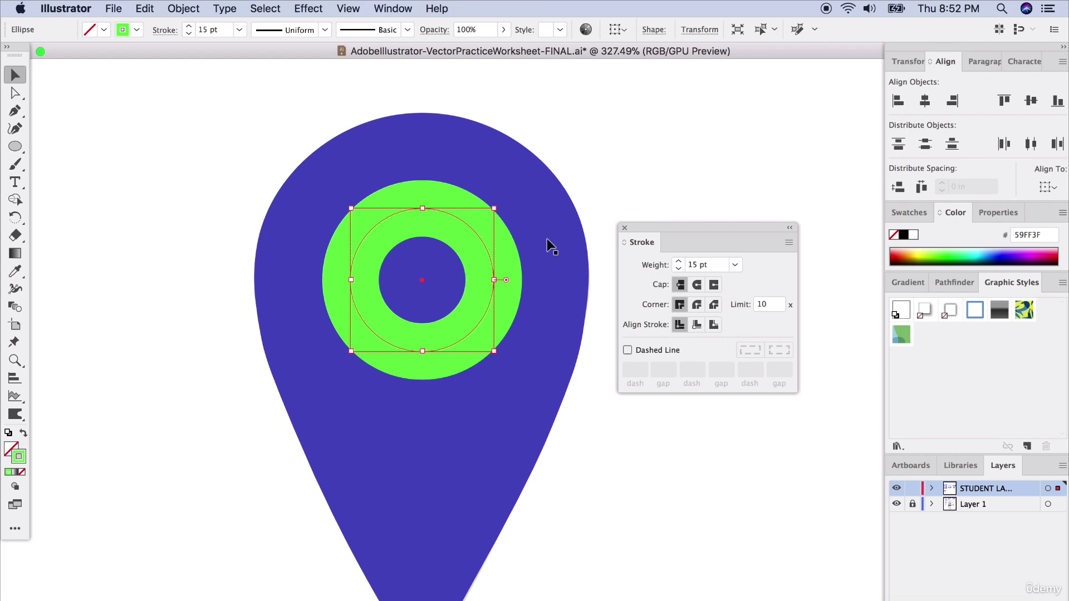
{"action": "left_click", "coordinate": [295, 254], "text": "shift"}
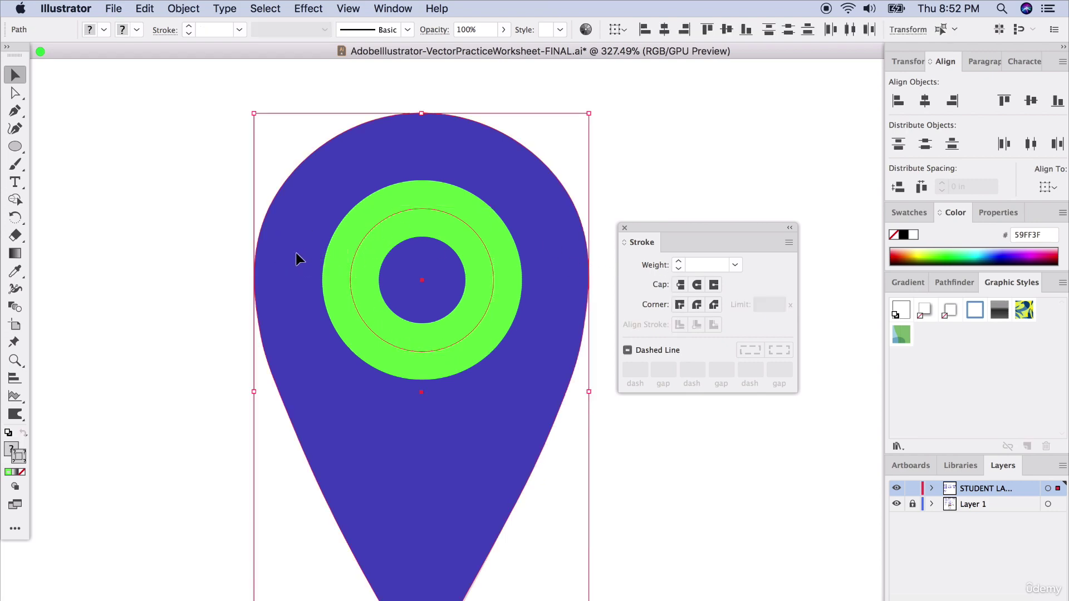
{"action": "left_click", "coordinate": [16, 199]}
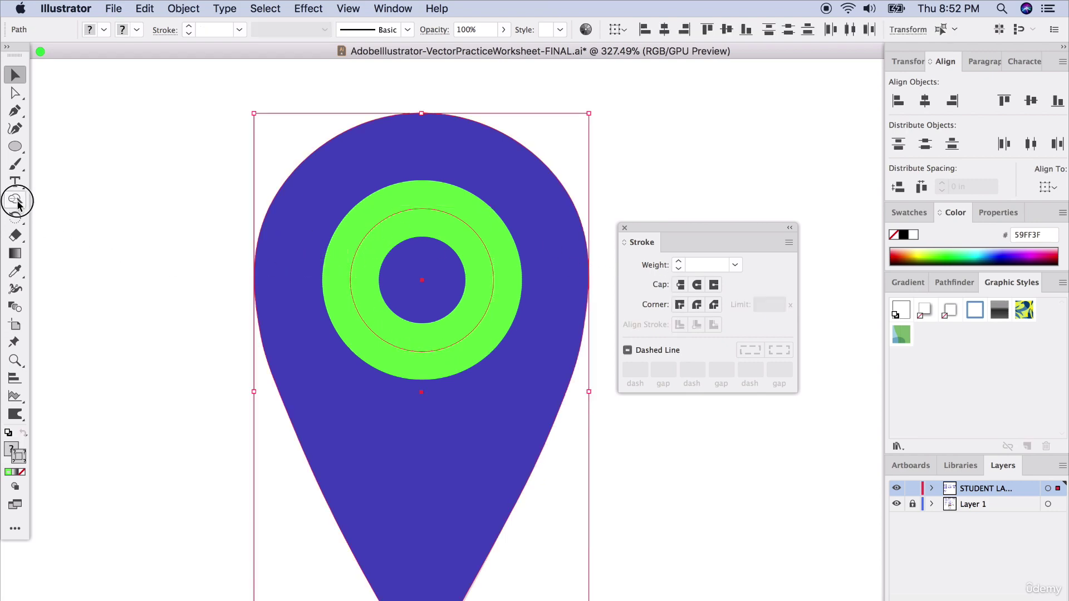
{"action": "left_click", "coordinate": [347, 281]}
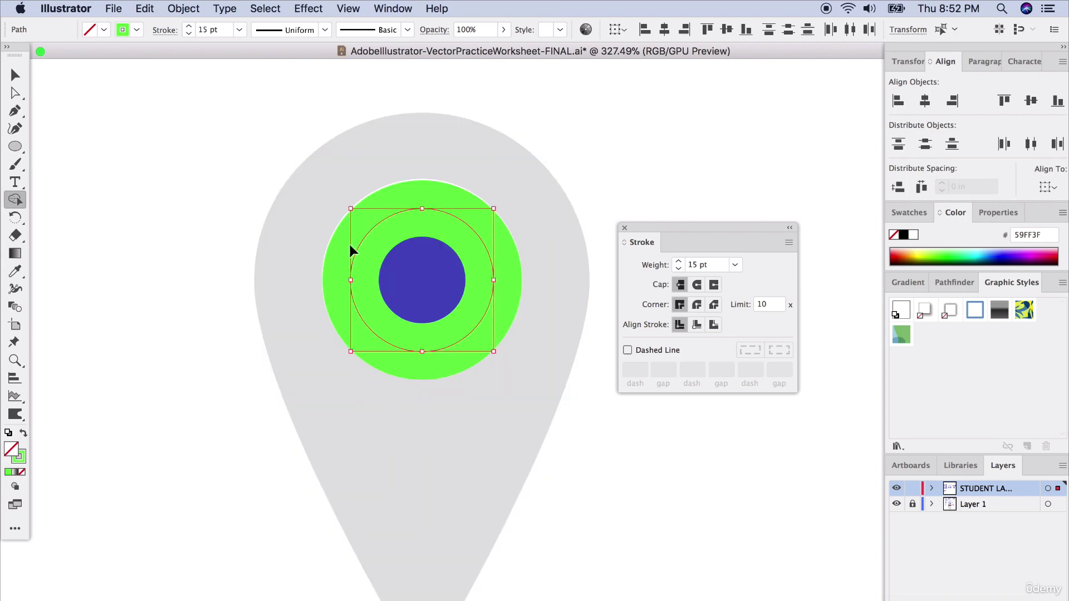
{"action": "key", "text": "super+z"}
{"action": "left_click", "coordinate": [15, 75]}
{"action": "left_click", "coordinate": [139, 167]}
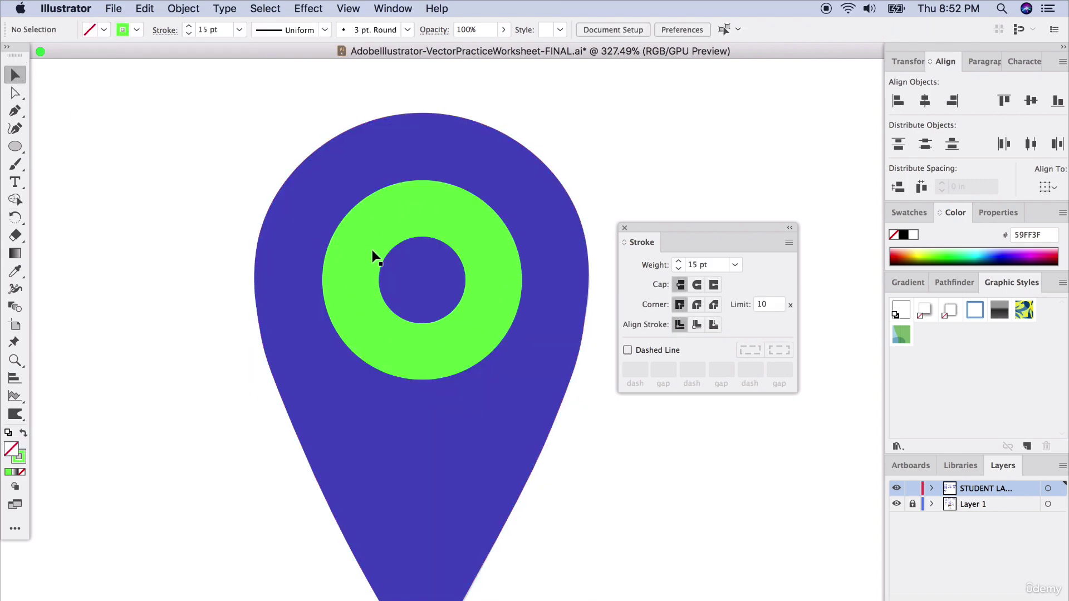
Convert the green ring's stroke into a filled shape with Outline Stroke and move it partly off the purple pin
{"action": "left_click", "coordinate": [370, 256]}
{"action": "left_click", "coordinate": [357, 262]}
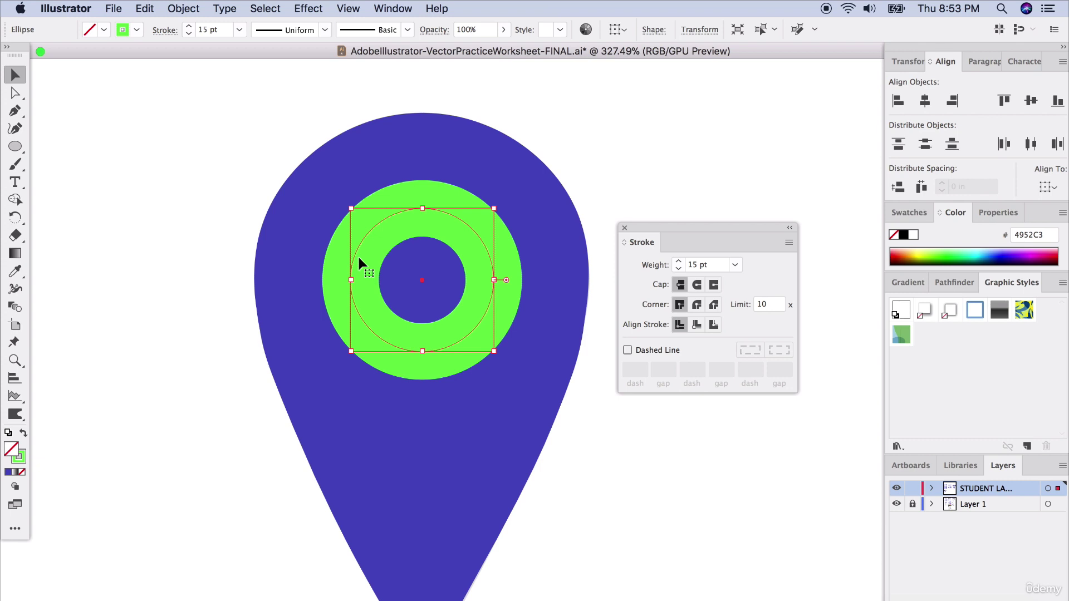
{"action": "left_click", "coordinate": [176, 5]}
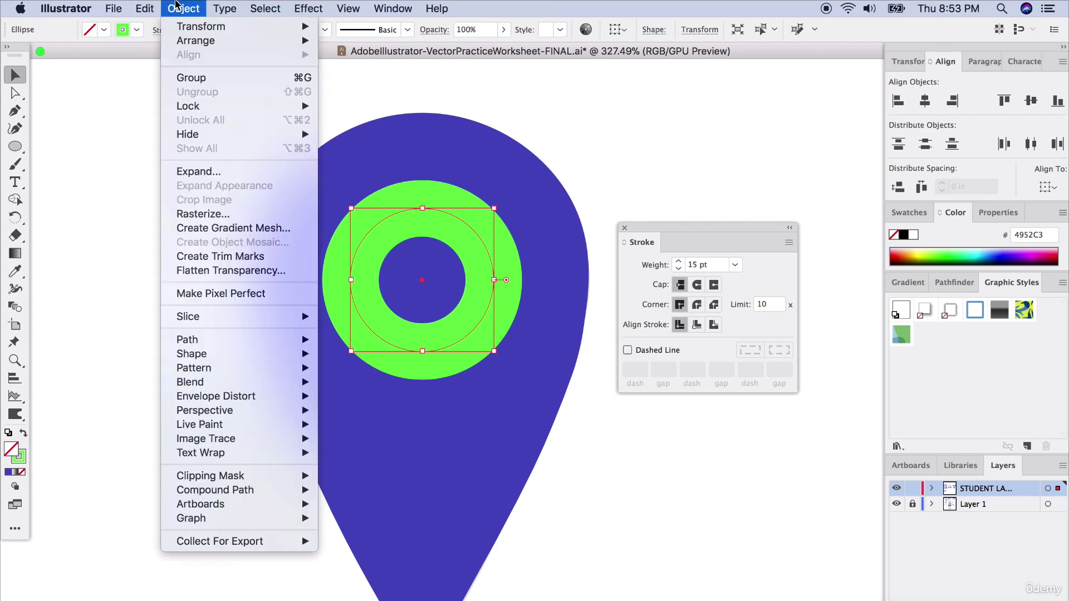
{"action": "mouse_move", "coordinate": [234, 340]}
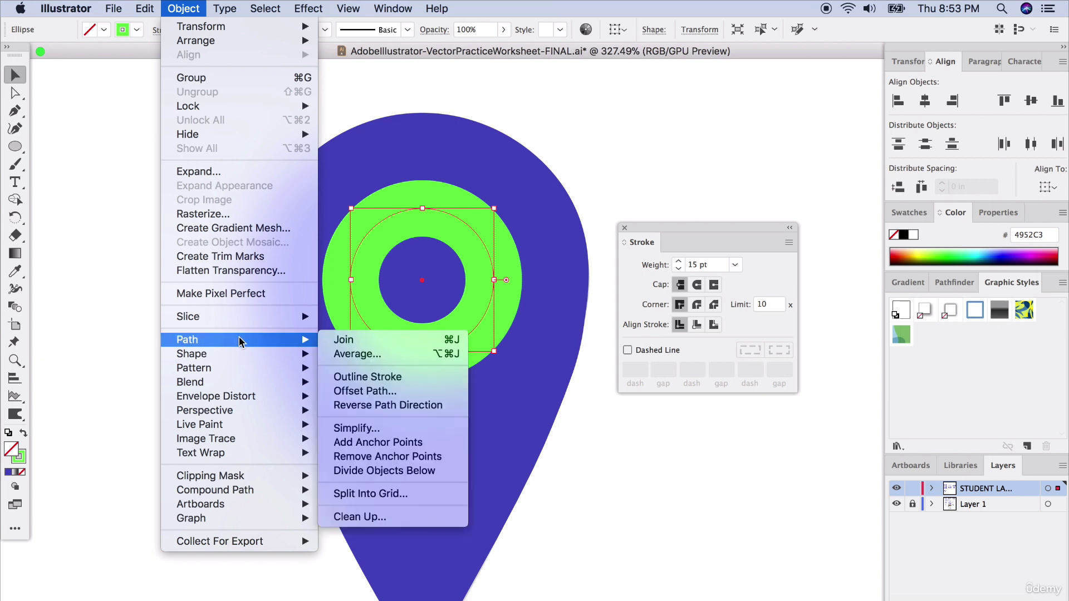
{"action": "left_click", "coordinate": [382, 379]}
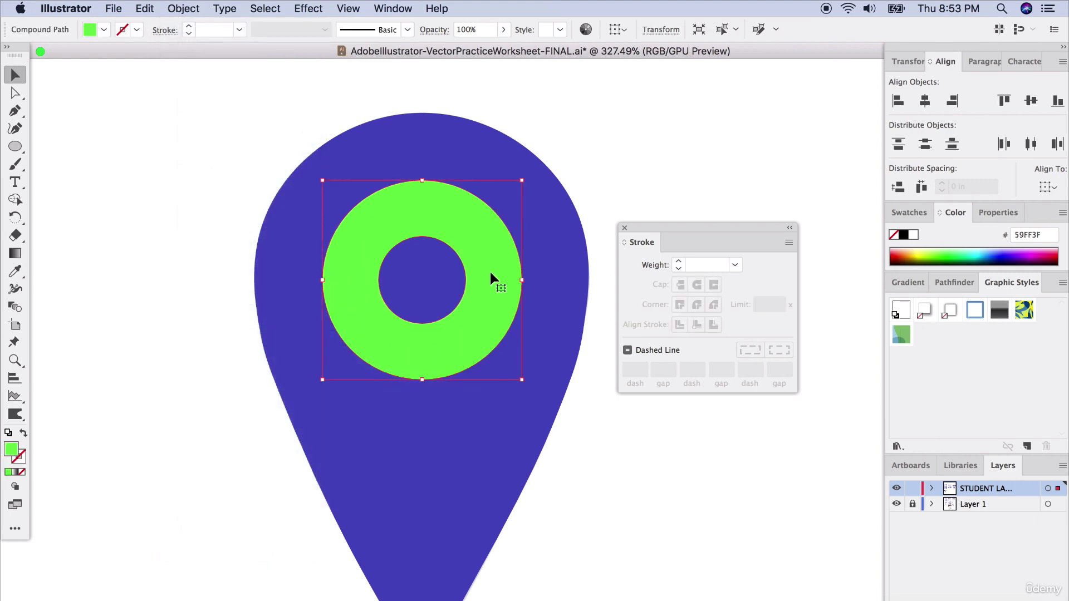
{"action": "left_click_drag", "start_coordinate": [495, 261], "coordinate": [315, 253]}
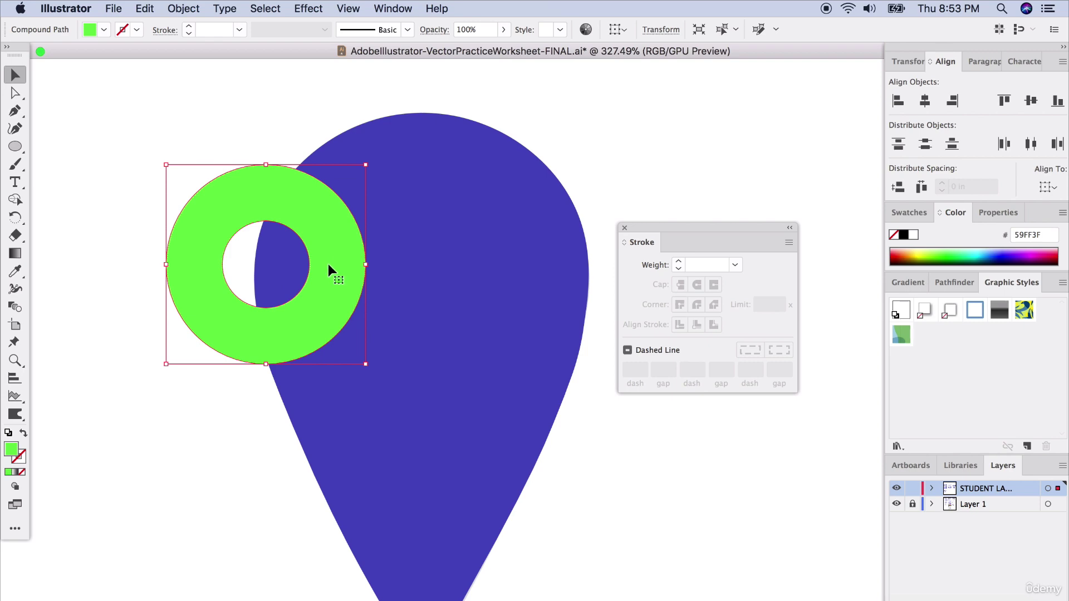
Undo the green ring's move and cut the ring out of the purple pin with the Shape Builder tool
{"action": "key", "text": "super+z"}
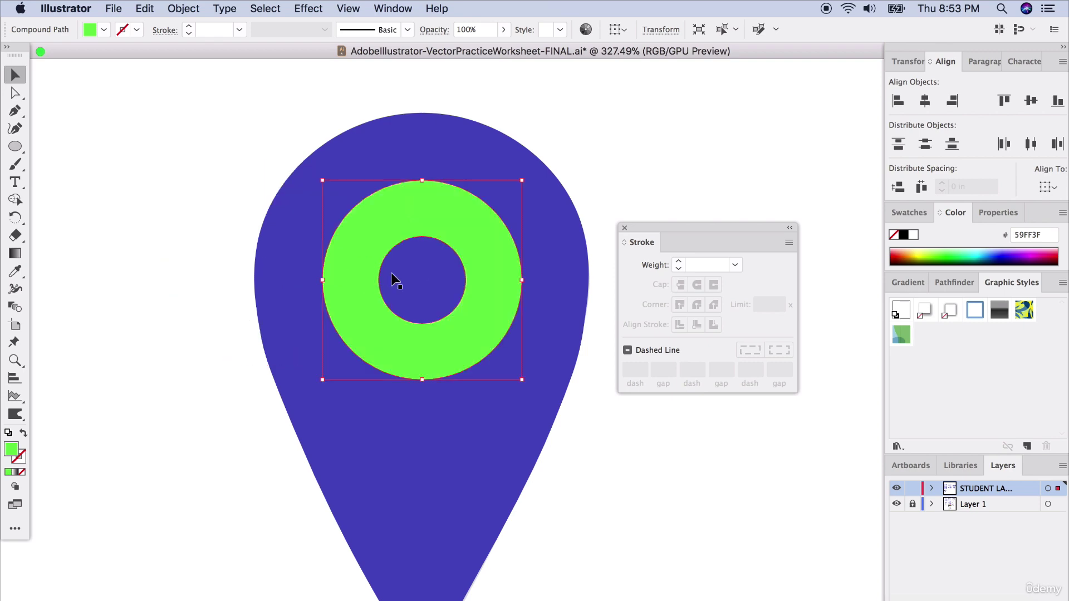
{"action": "left_click", "coordinate": [312, 284], "text": "shift"}
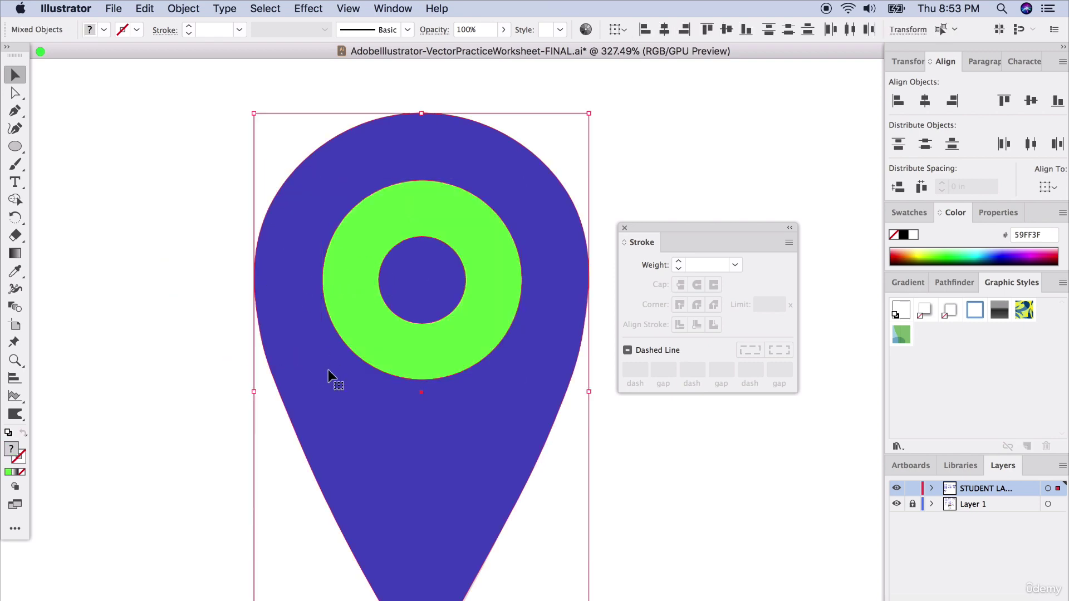
{"action": "left_click", "coordinate": [14, 203]}
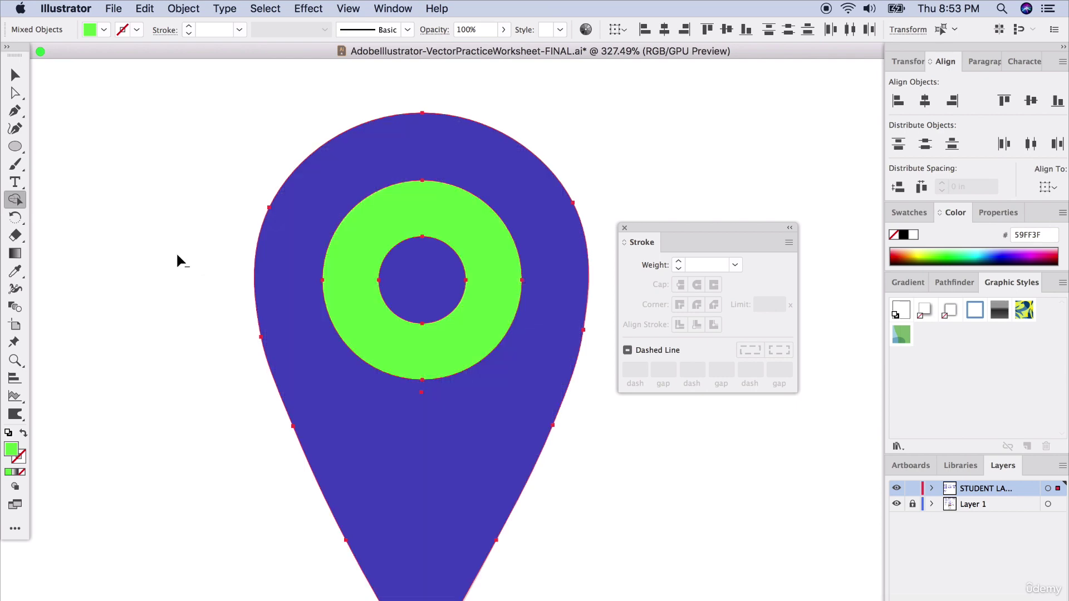
{"action": "left_click", "coordinate": [333, 284], "text": "alt"}
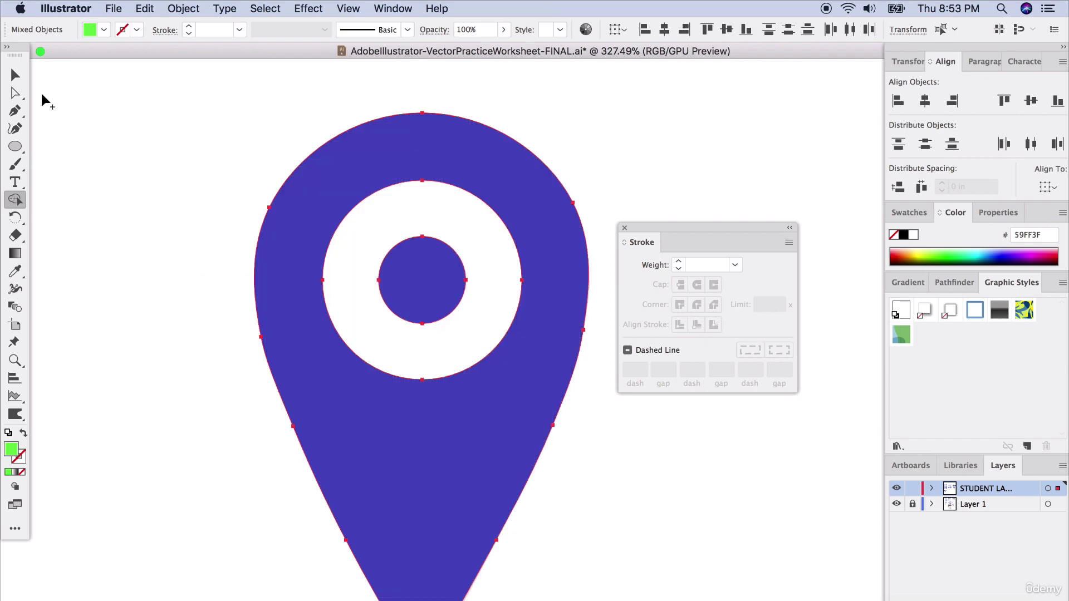
{"action": "left_click", "coordinate": [15, 75]}
{"action": "left_click", "coordinate": [189, 177]}
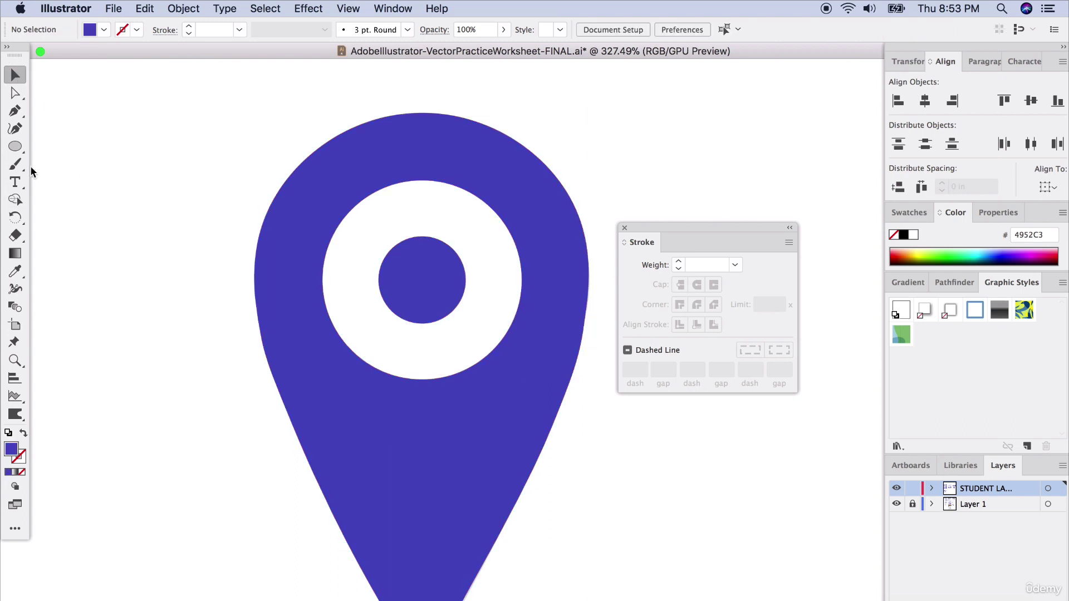
Check the pin's cut-out with a green rectangle sent to the back behind it, and delete the rectangle
{"action": "left_click_drag", "start_coordinate": [15, 146], "coordinate": [56, 144]}
{"action": "left_click_drag", "start_coordinate": [201, 162], "coordinate": [602, 467]}
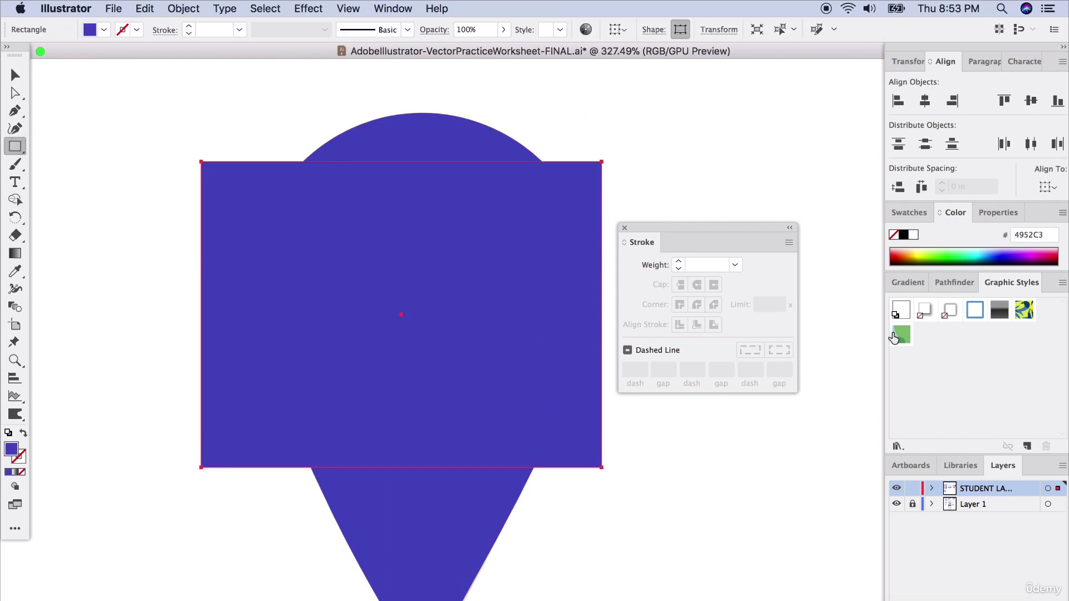
{"action": "left_click", "coordinate": [893, 338]}
{"action": "right_click", "coordinate": [323, 197]}
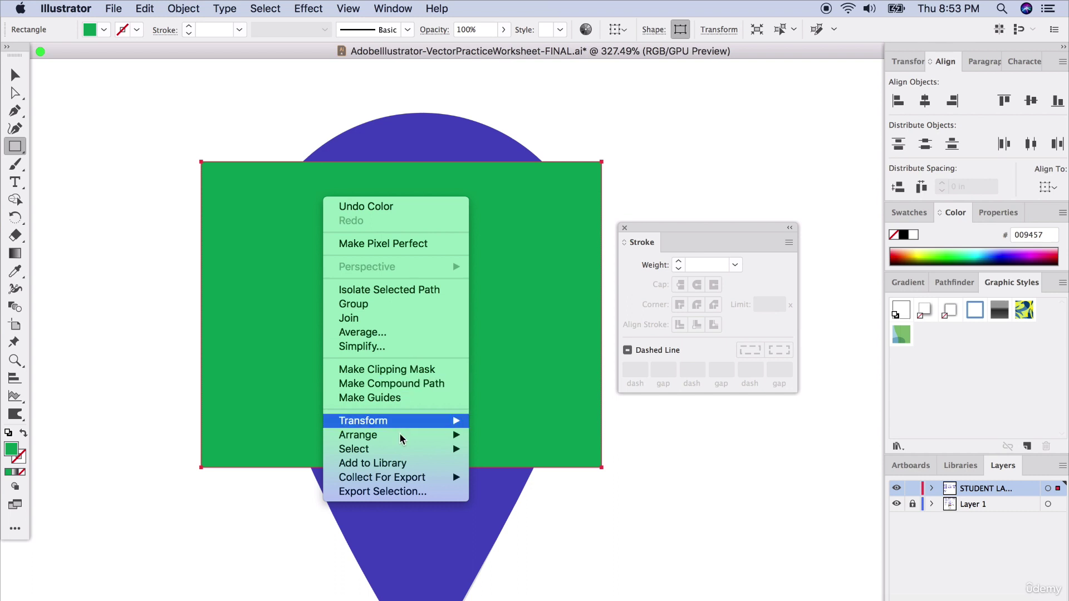
{"action": "mouse_move", "coordinate": [400, 439]}
{"action": "left_click", "coordinate": [539, 410]}
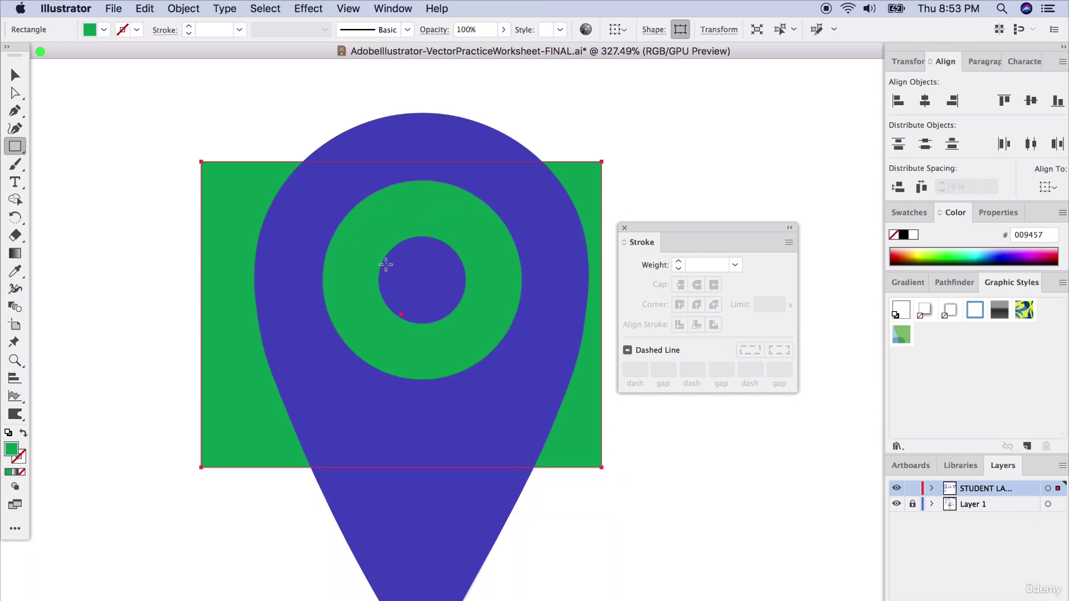
{"action": "key", "text": "v"}
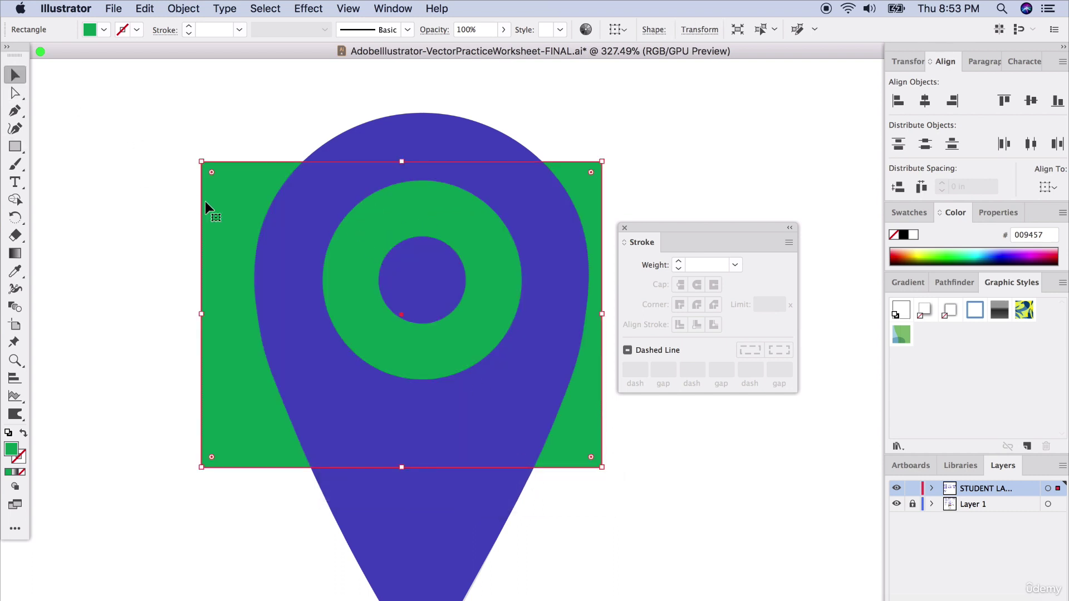
{"action": "left_click_drag", "start_coordinate": [211, 204], "coordinate": [222, 313]}
{"action": "key", "text": "Delete"}
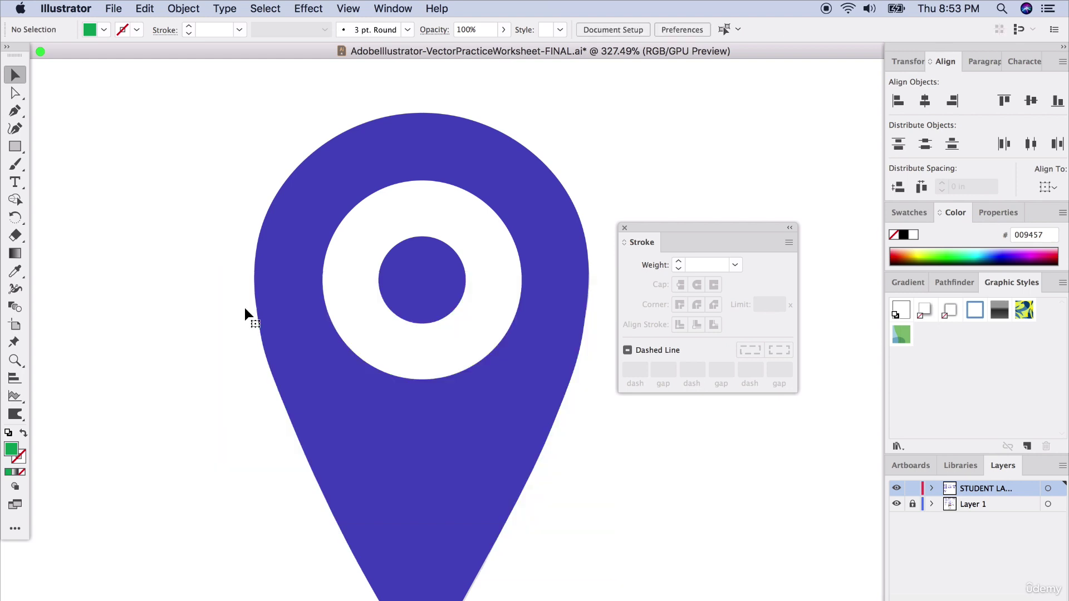
Round the sharp bottom tip of the purple pin slightly with its live corner
{"action": "scroll", "coordinate": [397, 295], "scroll_direction": "down", "scroll_amount": 3}
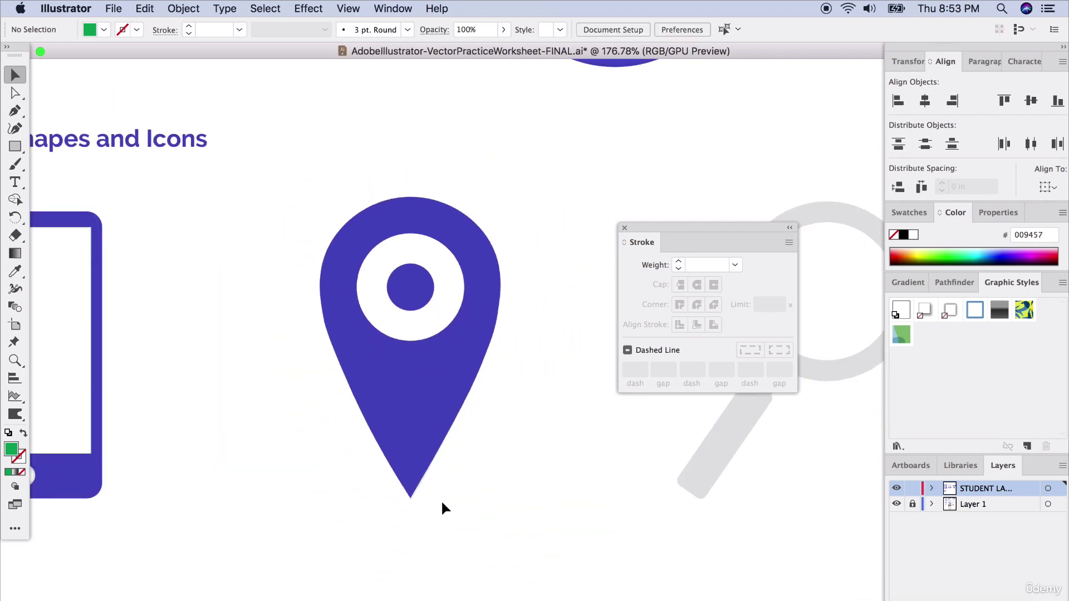
{"action": "scroll", "coordinate": [437, 499], "scroll_direction": "up", "scroll_amount": 4}
{"action": "left_click", "coordinate": [397, 417]}
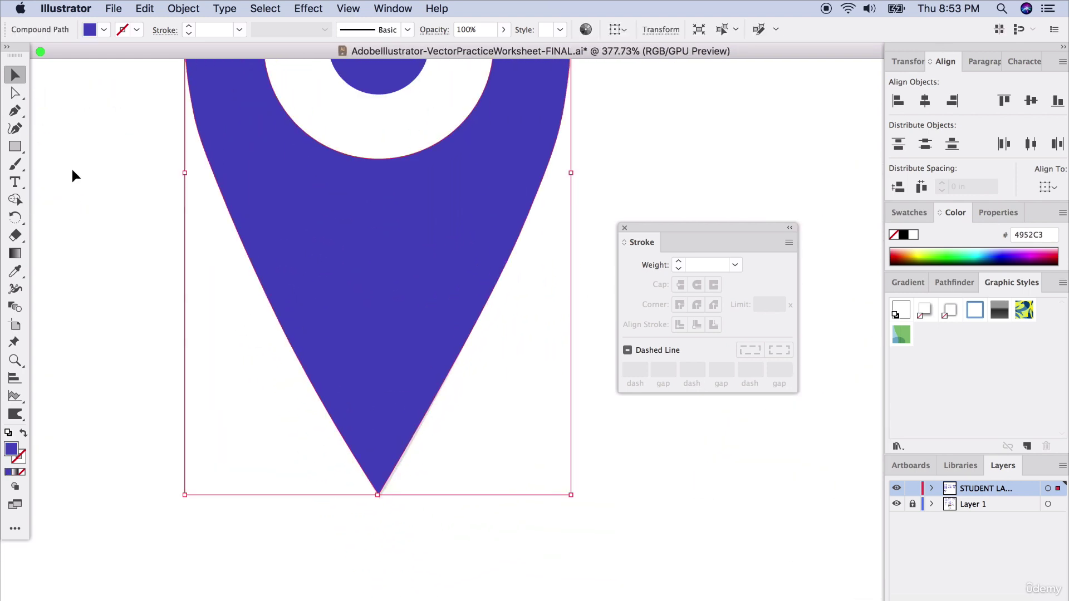
{"action": "left_click", "coordinate": [15, 128]}
{"action": "key", "text": "a"}
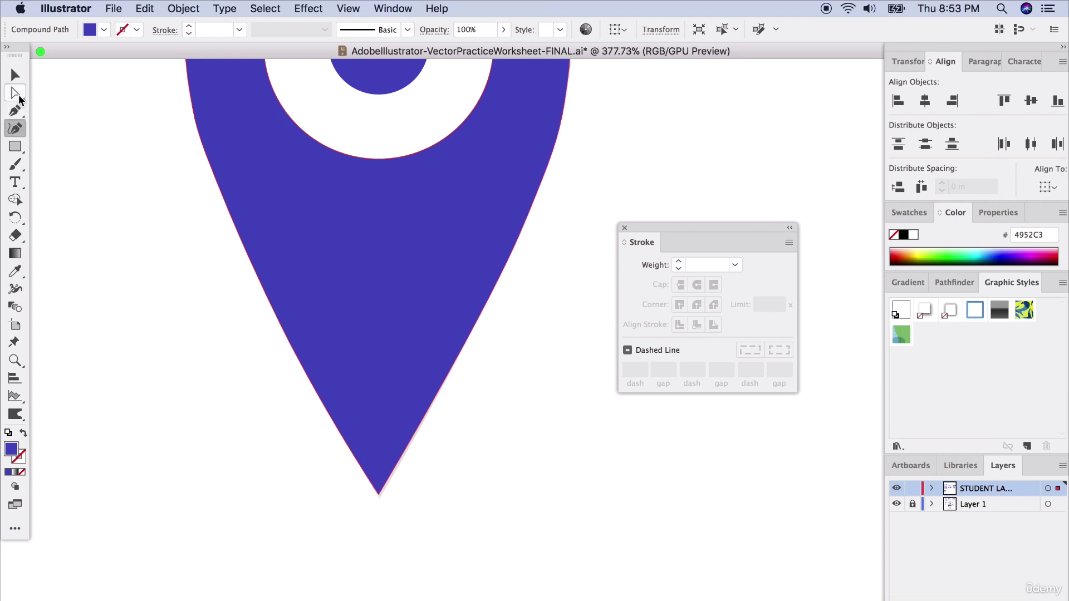
{"action": "mouse_move", "coordinate": [378, 480]}
{"action": "left_mouse_down"}
{"action": "mouse_move", "coordinate": [381, 470]}
{"action": "mouse_move", "coordinate": [387, 491]}
{"action": "mouse_move", "coordinate": [392, 478]}
{"action": "left_mouse_up"}
{"action": "scroll", "coordinate": [374, 488], "scroll_direction": "up", "scroll_amount": 3}
{"action": "scroll", "coordinate": [374, 493], "scroll_direction": "up", "scroll_amount": 3}
{"action": "left_click", "coordinate": [492, 543]}
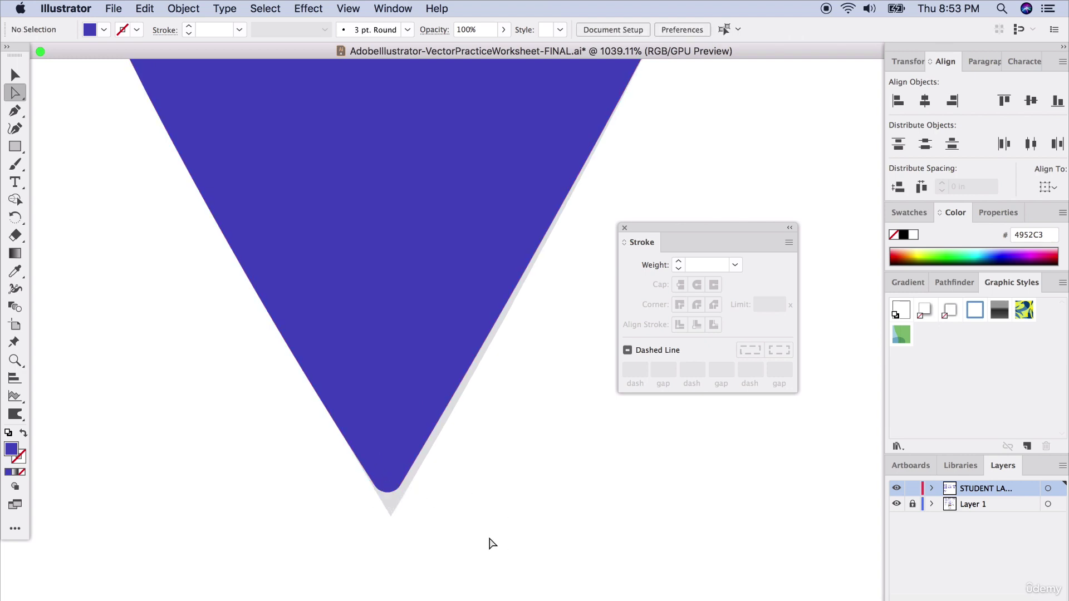
{"action": "scroll", "coordinate": [444, 507], "scroll_direction": "down", "scroll_amount": 6}
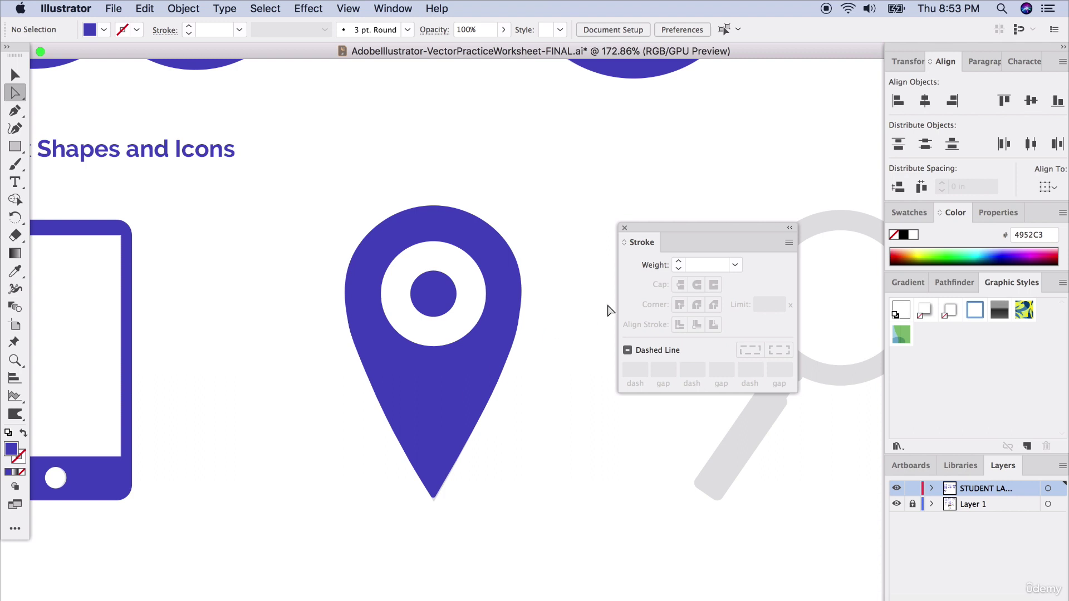
Dock the floating Stroke panel next to the Layers panel and bring the grey magnifying glass into view
{"action": "left_click_drag", "start_coordinate": [644, 229], "coordinate": [1037, 470]}
{"action": "scroll", "coordinate": [680, 337], "scroll_direction": "right", "scroll_amount": 2}
{"action": "scroll", "coordinate": [680, 337], "scroll_direction": "down", "scroll_amount": 1}
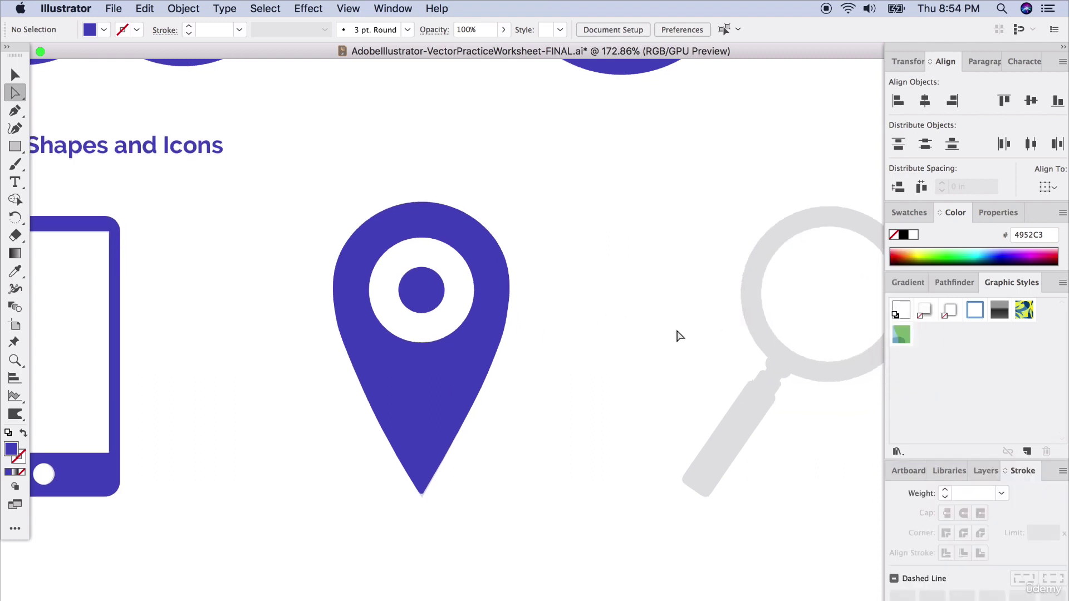
{"action": "scroll", "coordinate": [678, 336], "scroll_direction": "right", "scroll_amount": 5}
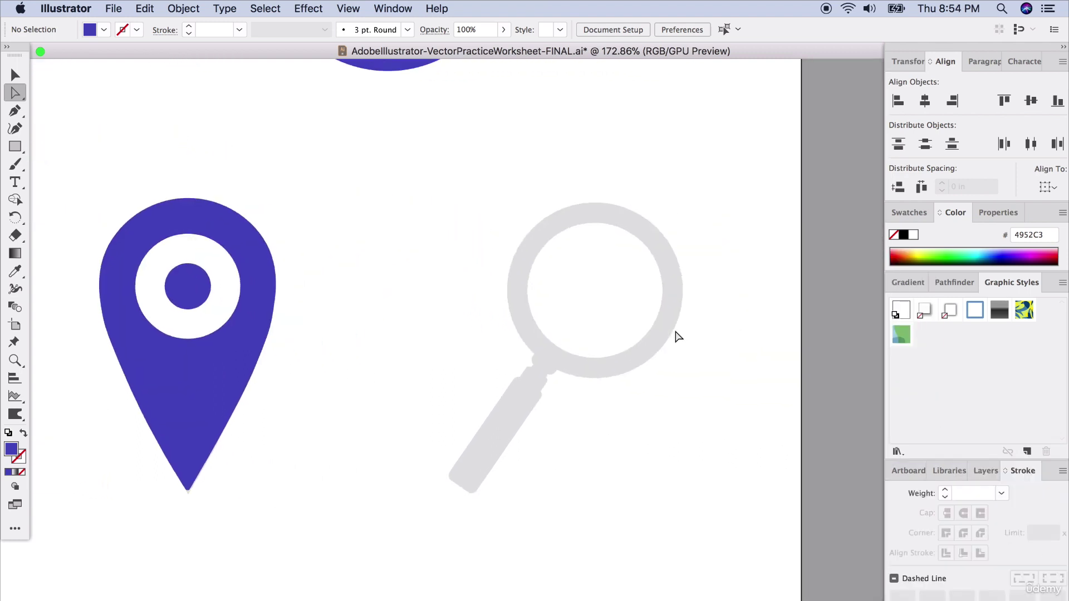
{"action": "scroll", "coordinate": [678, 337], "scroll_direction": "right", "scroll_amount": 2}
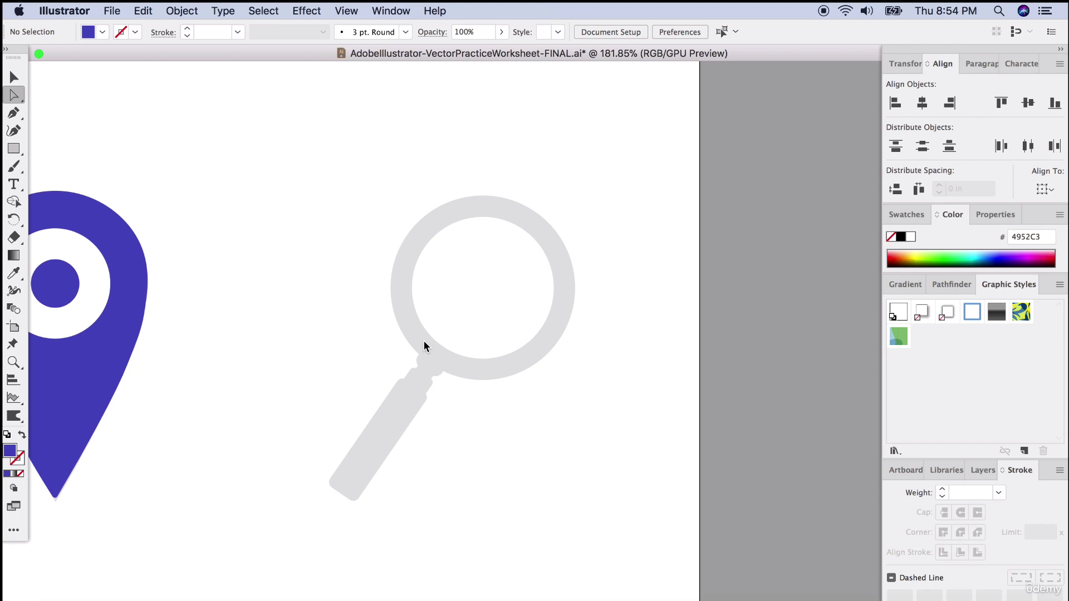
{"action": "left_click", "coordinate": [423, 342]}
{"action": "left_click", "coordinate": [434, 348]}
Unlock Layer 1 and make it the active layer
{"action": "left_click", "coordinate": [982, 470]}
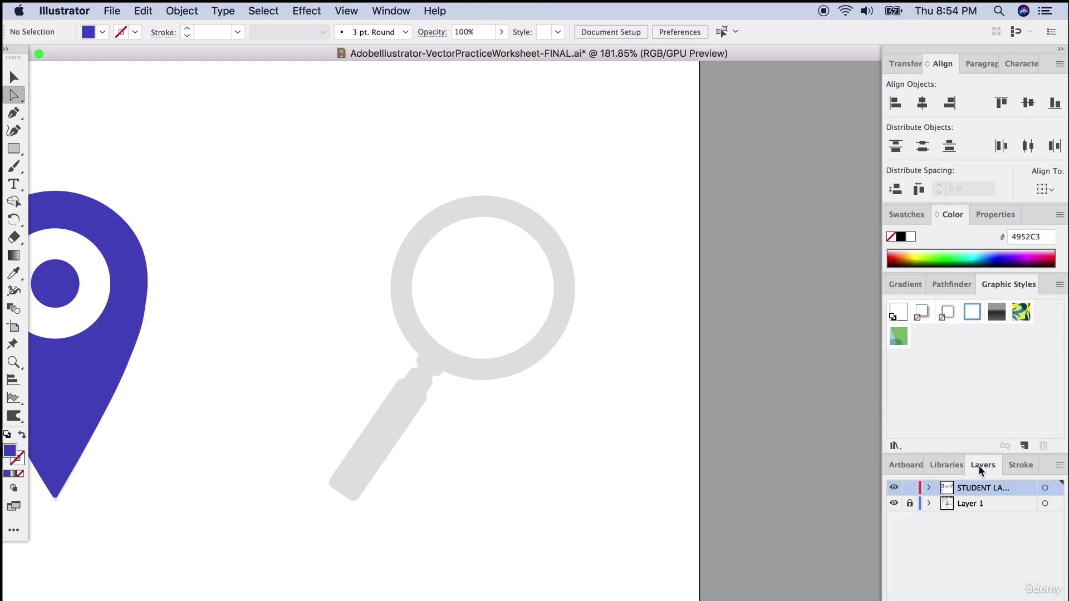
{"action": "left_click", "coordinate": [910, 504]}
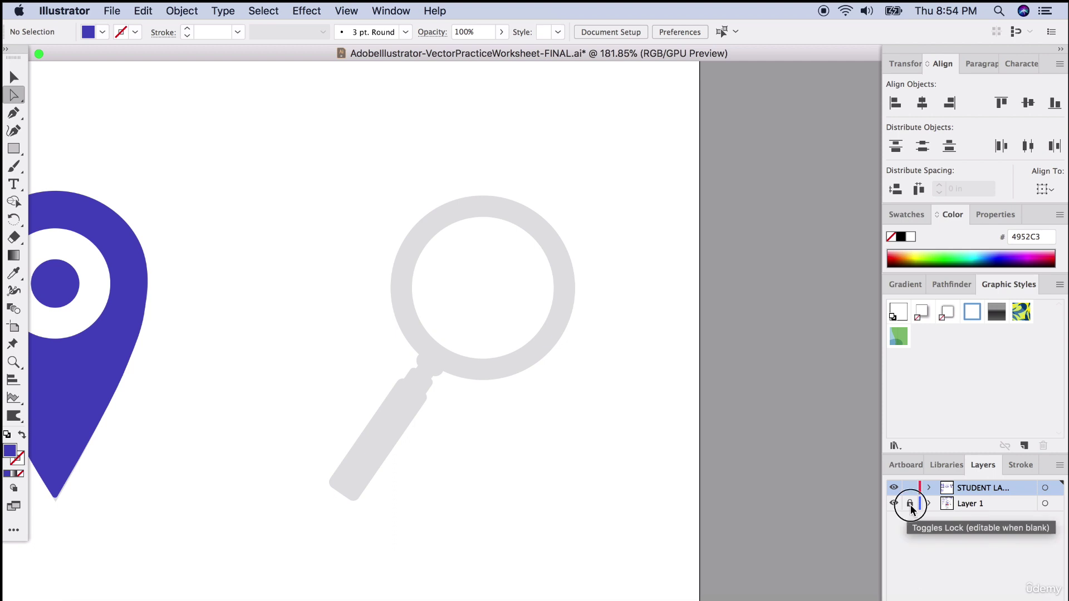
{"action": "left_click", "coordinate": [928, 505]}
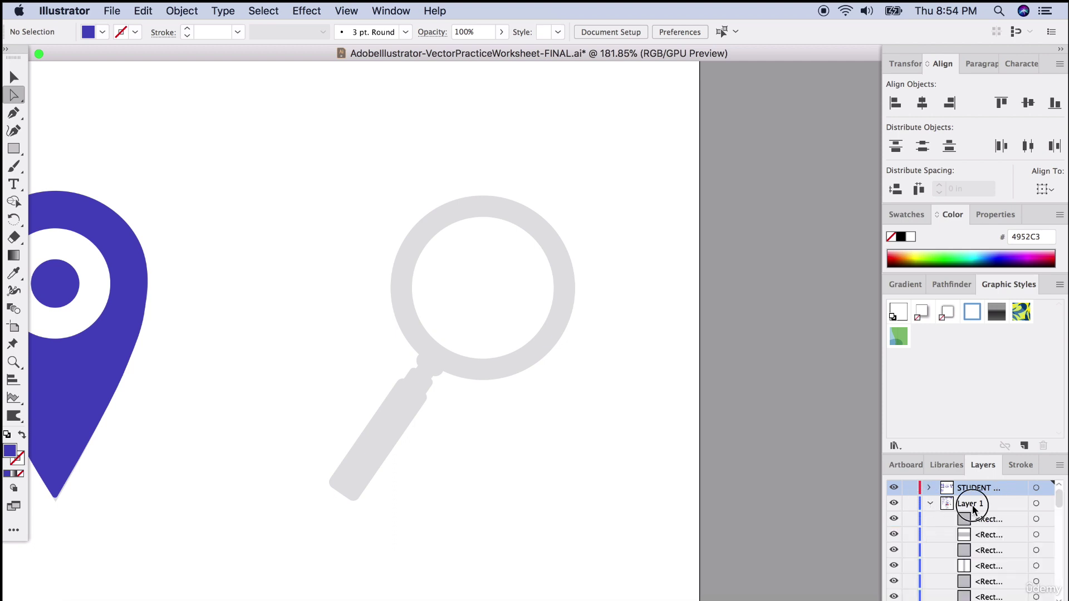
{"action": "left_click", "coordinate": [949, 504]}
{"action": "left_click", "coordinate": [929, 504]}
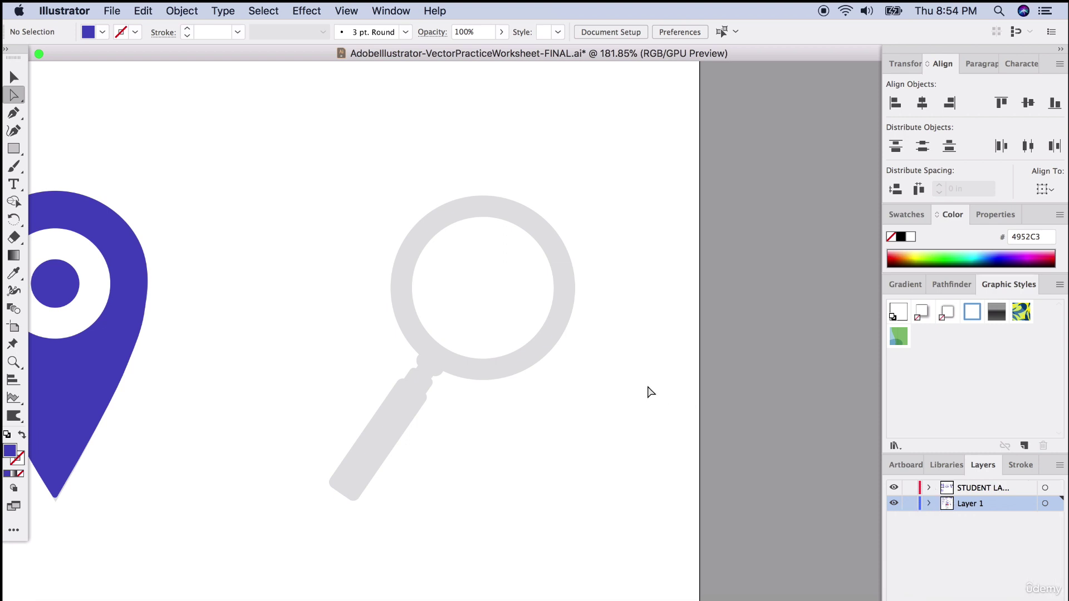
Rotate the whole grey magnifying glass template upright so its handle points straight down, and reposition it
{"action": "left_click", "coordinate": [541, 361]}
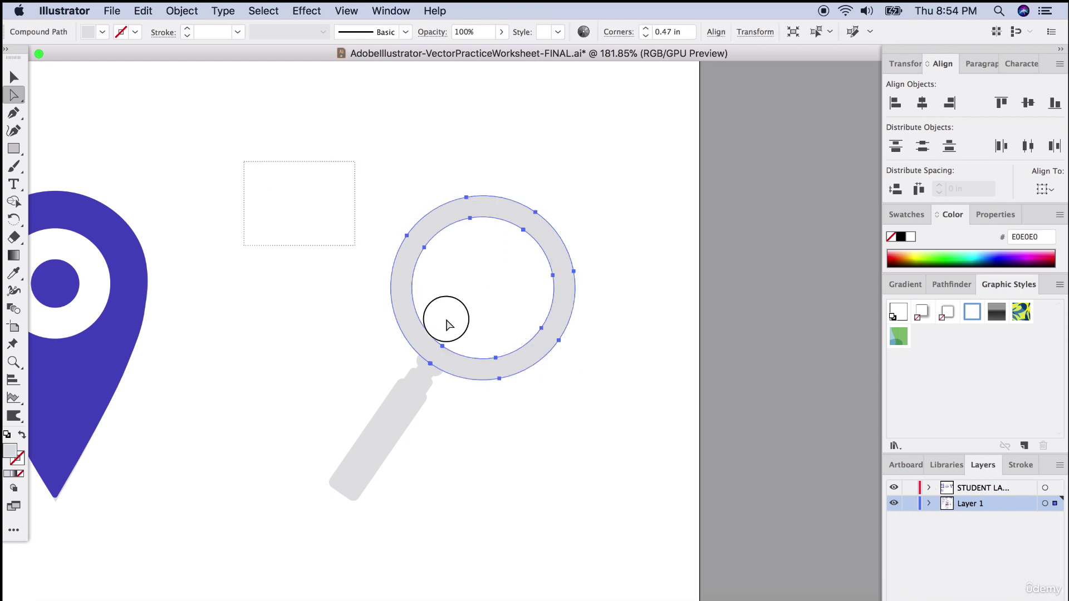
{"action": "key", "text": "v"}
{"action": "left_click_drag", "start_coordinate": [303, 162], "coordinate": [662, 516]}
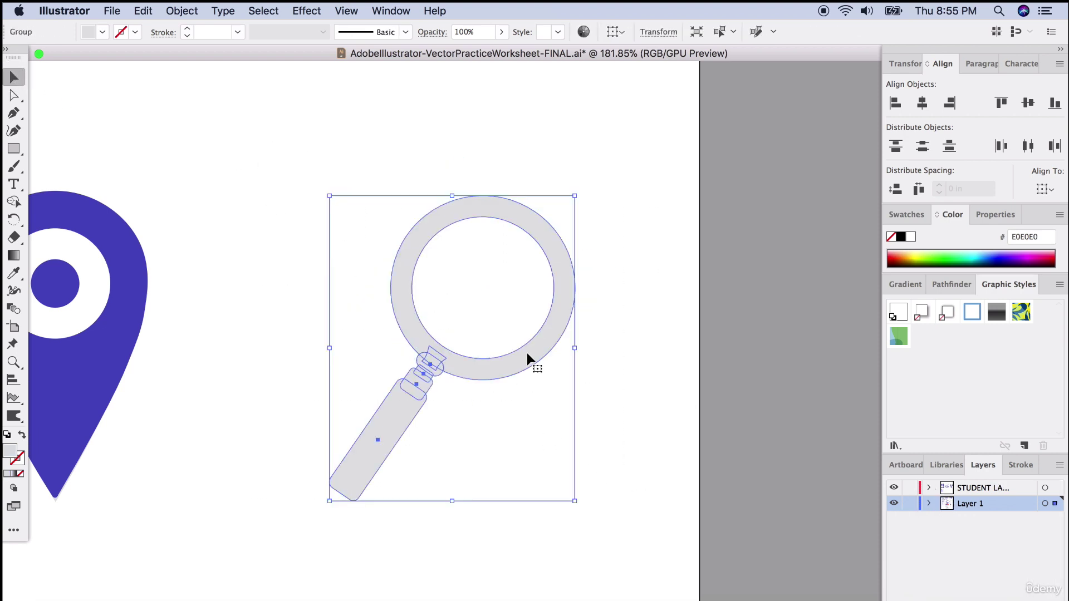
{"action": "left_click_drag", "start_coordinate": [546, 246], "coordinate": [459, 185]}
{"action": "left_click_drag", "start_coordinate": [444, 440], "coordinate": [448, 420]}
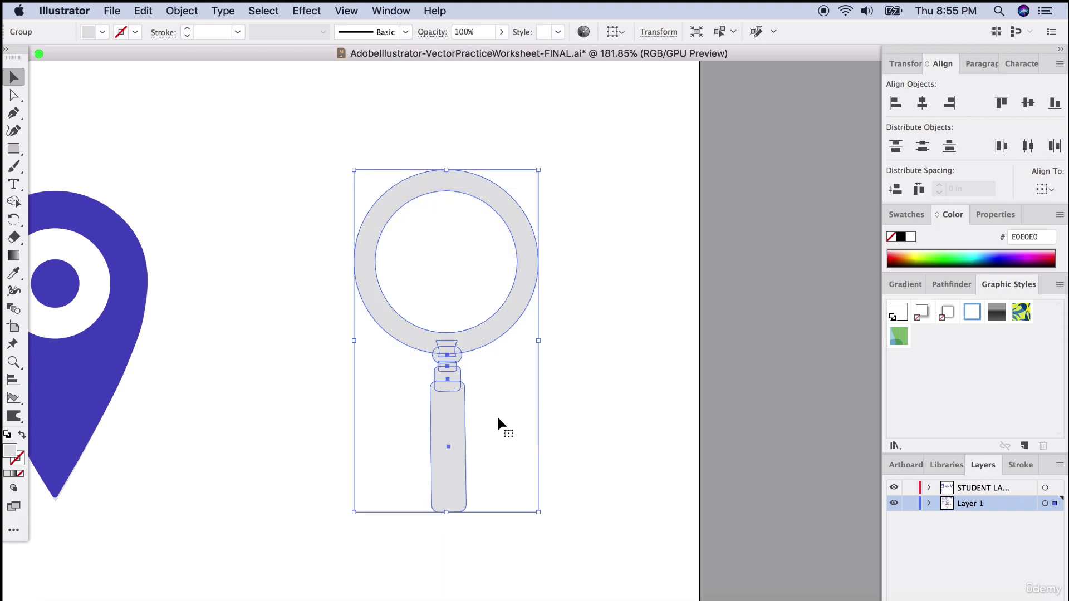
Lock Layer 1 and make the STUDENT layer active
{"action": "left_click", "coordinate": [909, 503]}
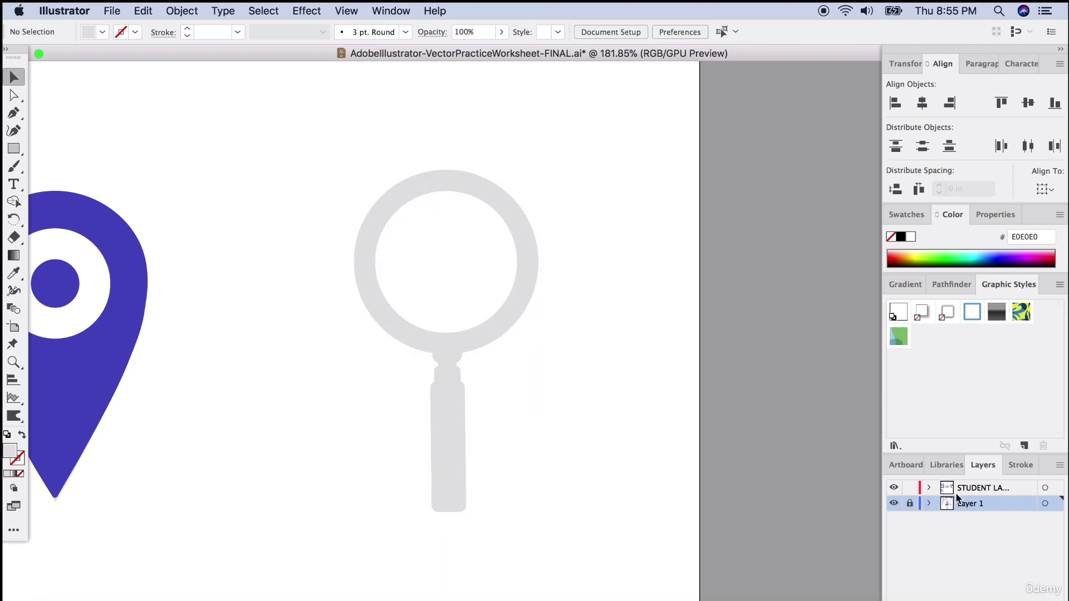
{"action": "left_click", "coordinate": [962, 488]}
Draw a rounded rectangle over the long handle of the magnifying glass template
{"action": "scroll", "coordinate": [479, 409], "scroll_direction": "up", "scroll_amount": 3}
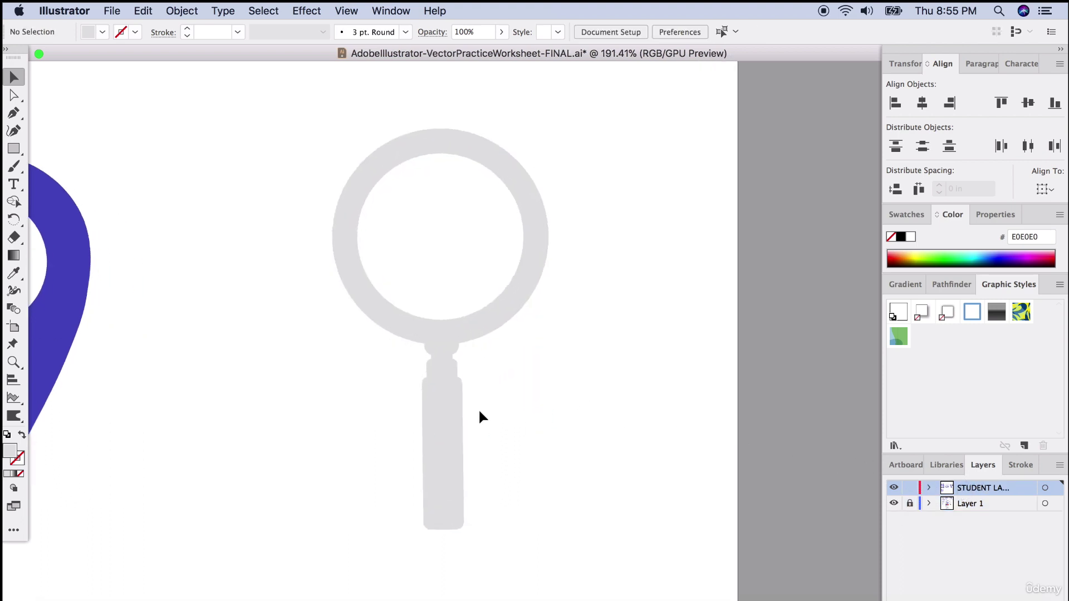
{"action": "scroll", "coordinate": [420, 431], "scroll_direction": "down", "scroll_amount": 2}
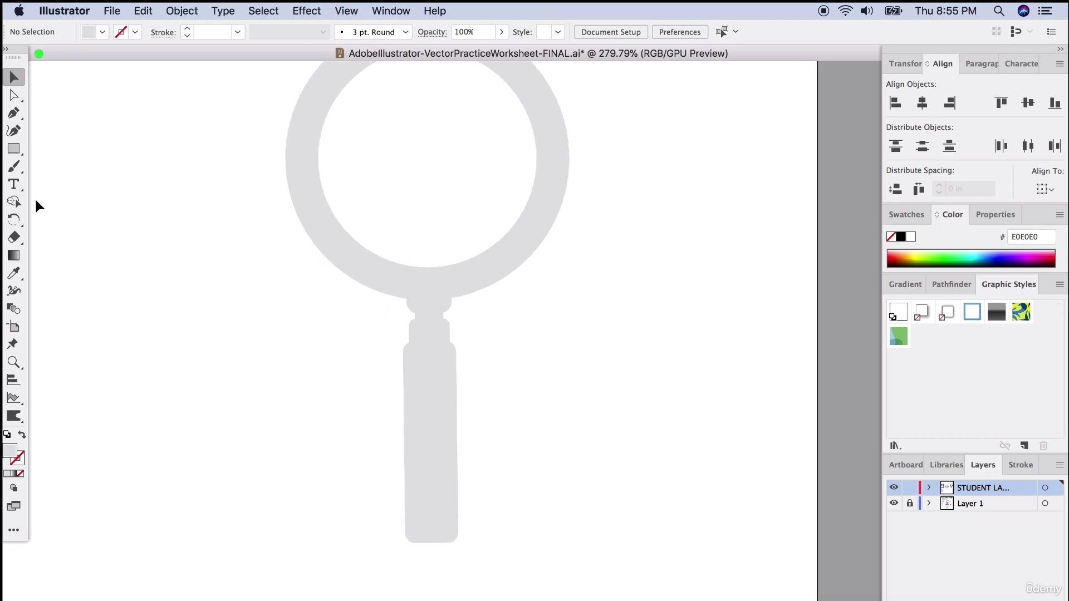
{"action": "left_click_drag", "start_coordinate": [13, 149], "coordinate": [83, 238]}
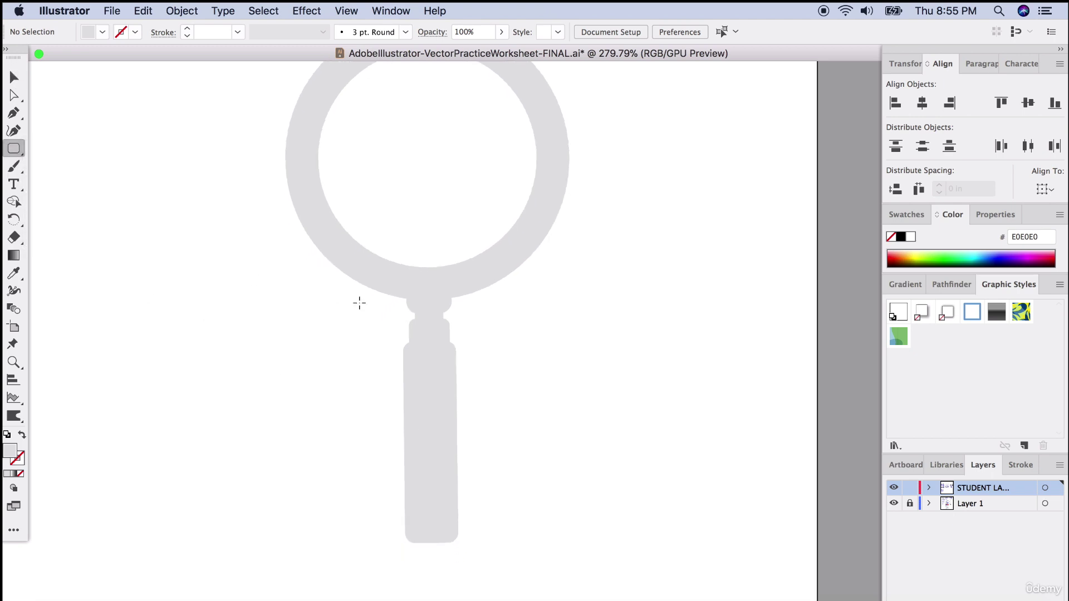
{"action": "left_click_drag", "start_coordinate": [403, 345], "coordinate": [458, 545]}
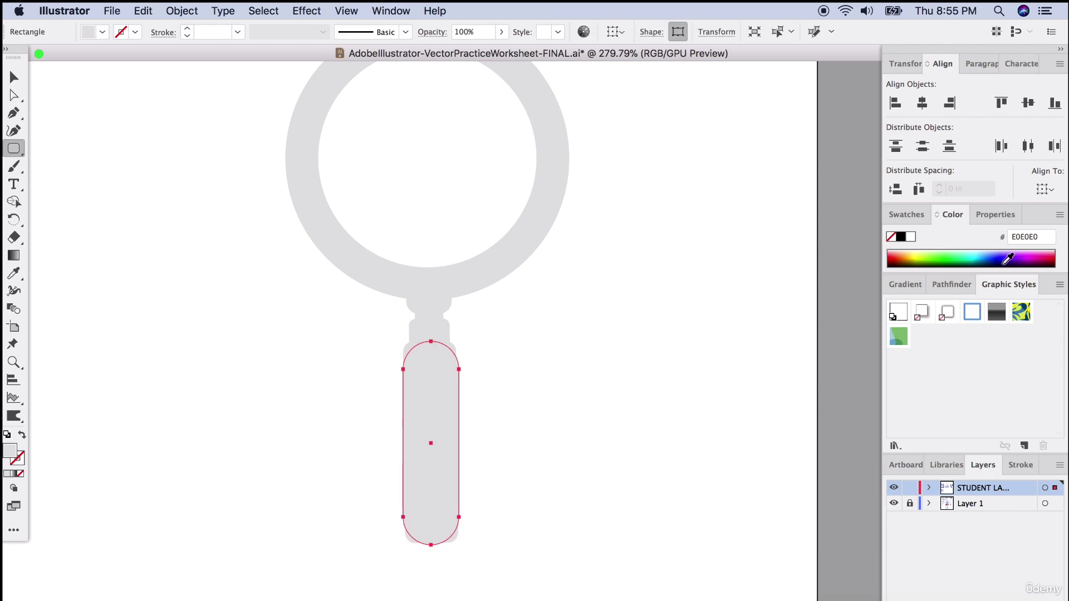
Fill the handle shape with the pin's purple (4952C3) using the Eyedropper and reduce its corner radius to about 0.06 in
{"action": "left_click", "coordinate": [14, 273]}
{"action": "scroll", "coordinate": [144, 280], "scroll_direction": "left", "scroll_amount": 2}
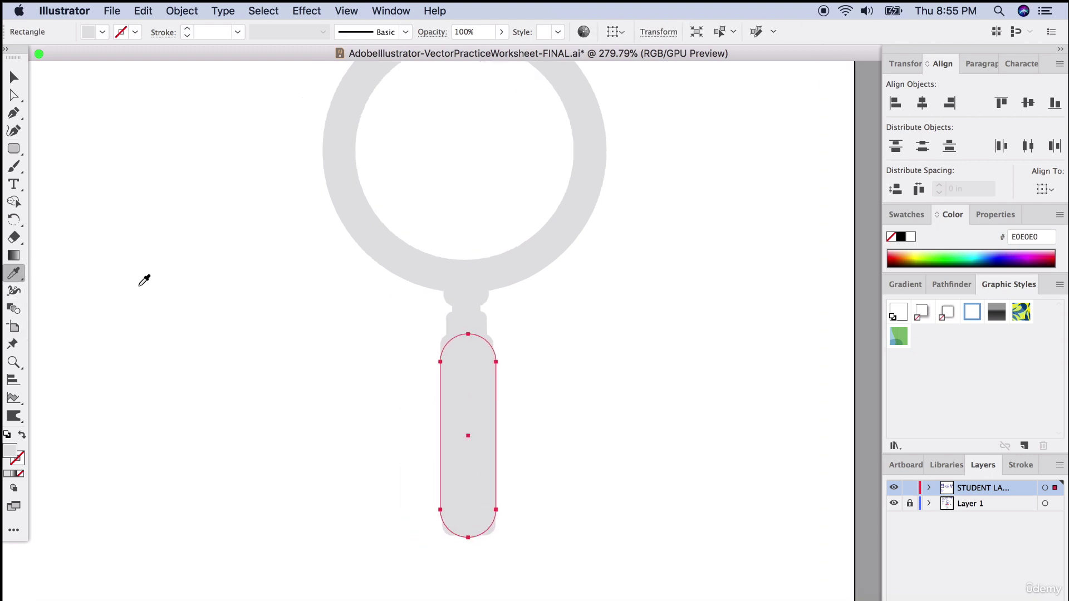
{"action": "scroll", "coordinate": [131, 259], "scroll_direction": "left", "scroll_amount": 3}
{"action": "left_click", "coordinate": [147, 258]}
{"action": "scroll", "coordinate": [564, 416], "scroll_direction": "right", "scroll_amount": 3}
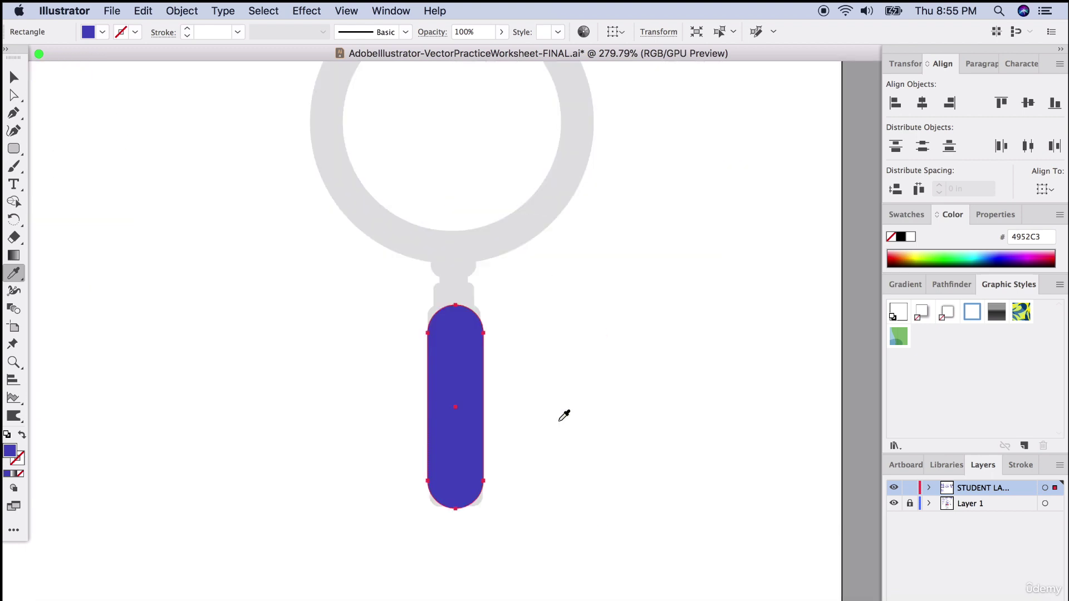
{"action": "left_click", "coordinate": [13, 95]}
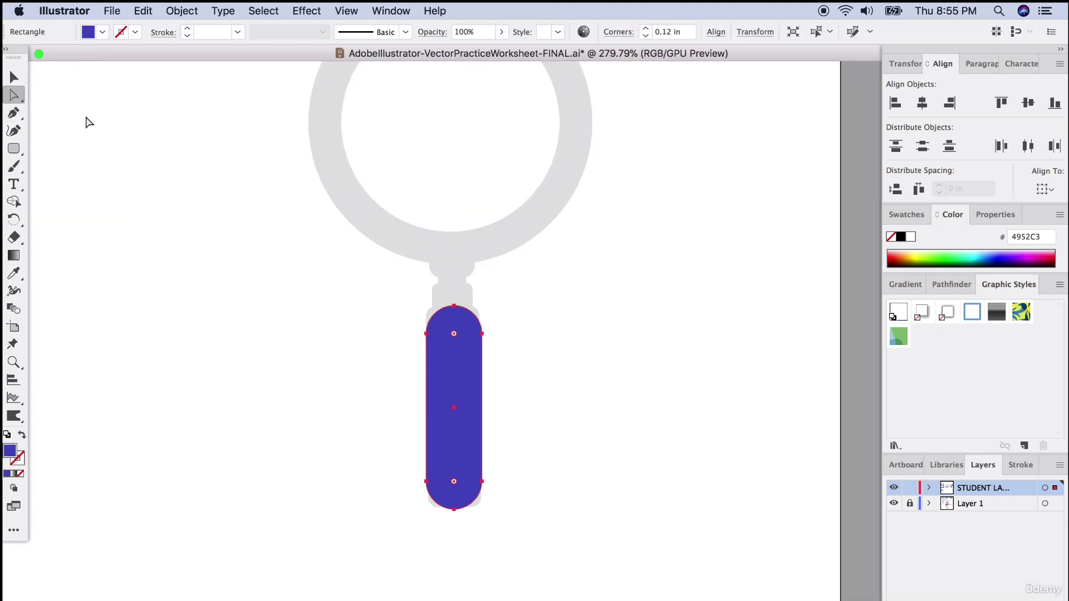
{"action": "mouse_move", "coordinate": [454, 334]}
{"action": "left_mouse_down"}
{"action": "mouse_move", "coordinate": [452, 309]}
{"action": "mouse_move", "coordinate": [440, 318]}
{"action": "left_mouse_up"}
Draw a rounded rectangle over the template's collar just above the handle and reduce its corner radius to about 0.02 in
{"action": "scroll", "coordinate": [492, 308], "scroll_direction": "up", "scroll_amount": 4}
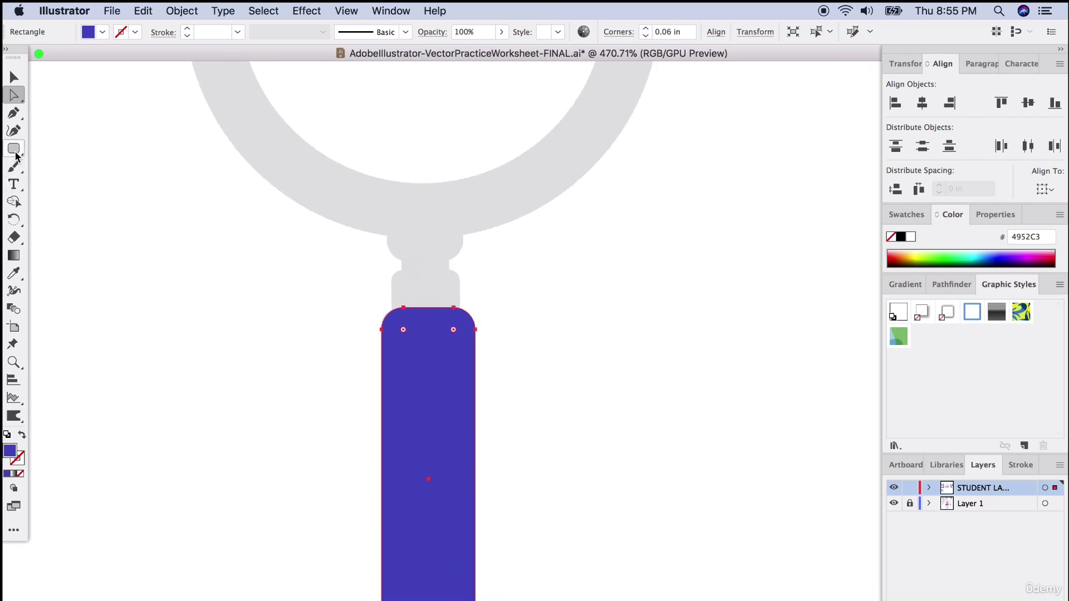
{"action": "left_click_drag", "start_coordinate": [15, 154], "coordinate": [106, 238]}
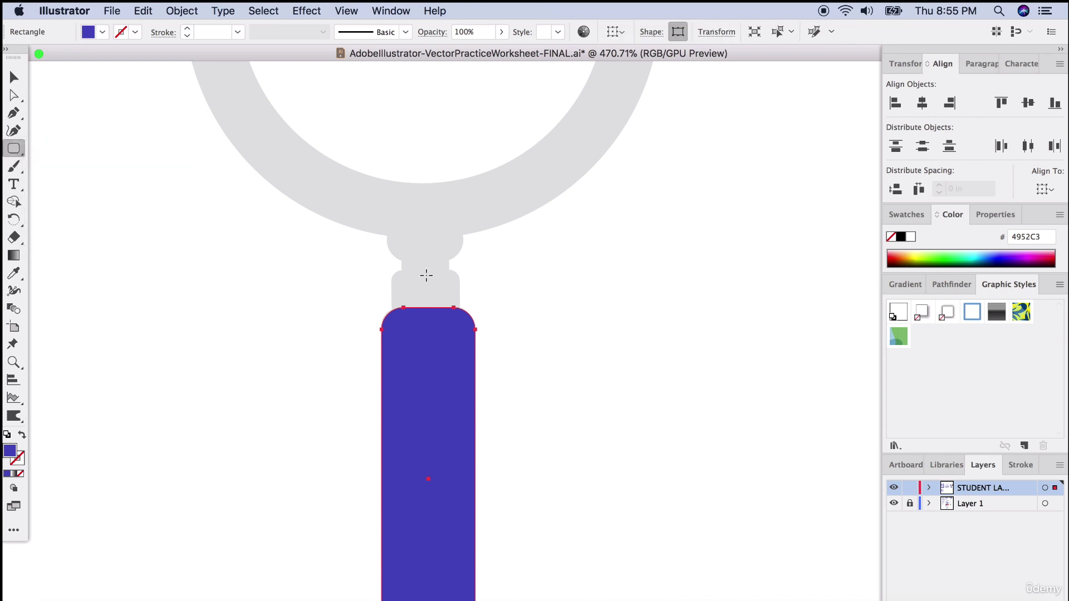
{"action": "left_click_drag", "start_coordinate": [392, 273], "coordinate": [462, 316]}
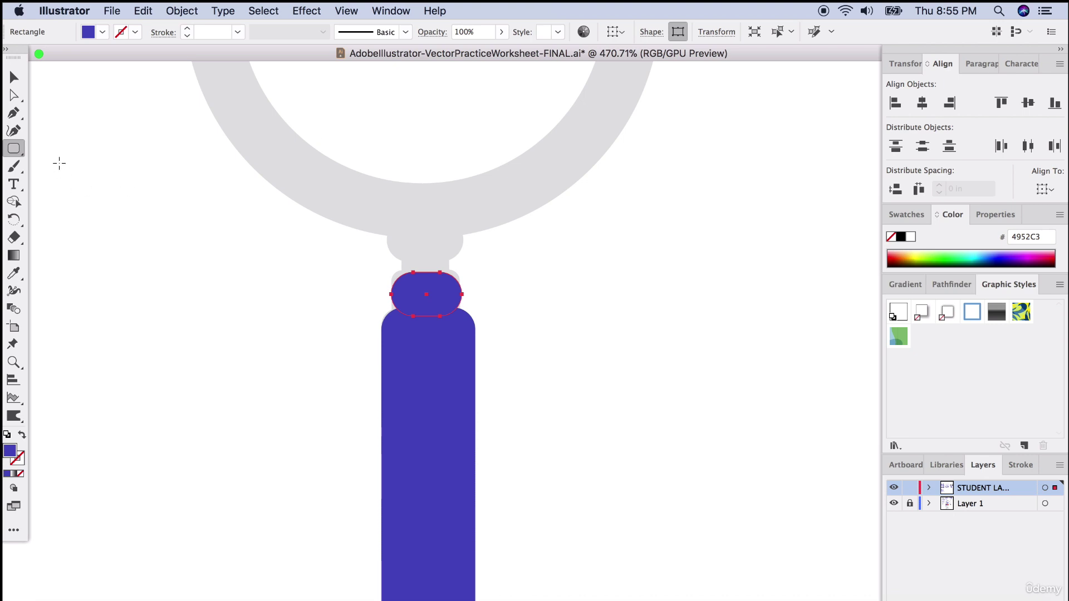
{"action": "left_click", "coordinate": [14, 95]}
{"action": "left_click", "coordinate": [402, 291]}
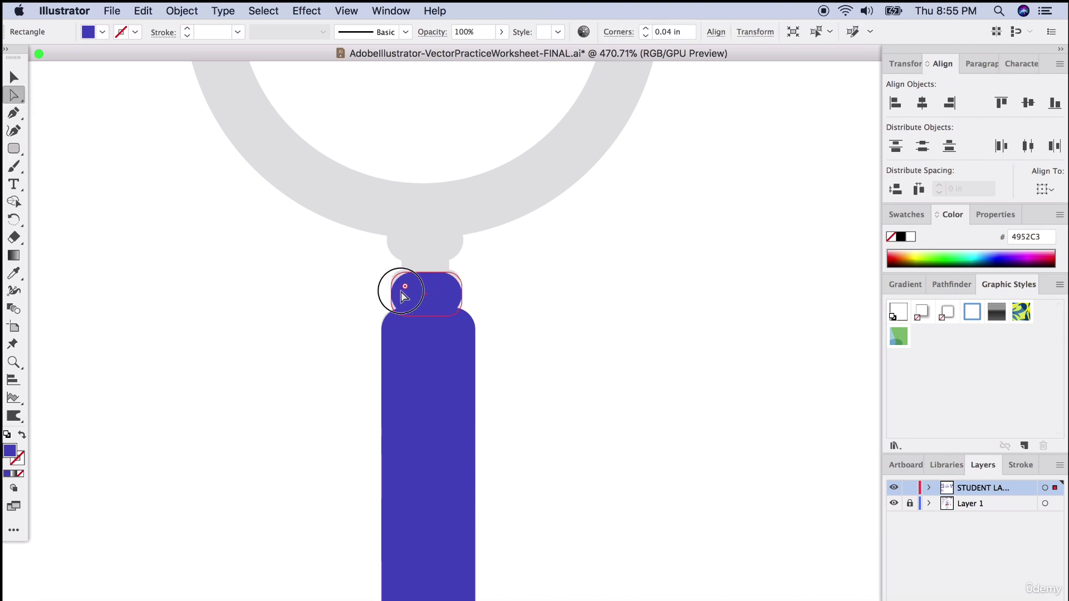
{"action": "left_click_drag", "start_coordinate": [403, 295], "coordinate": [393, 289]}
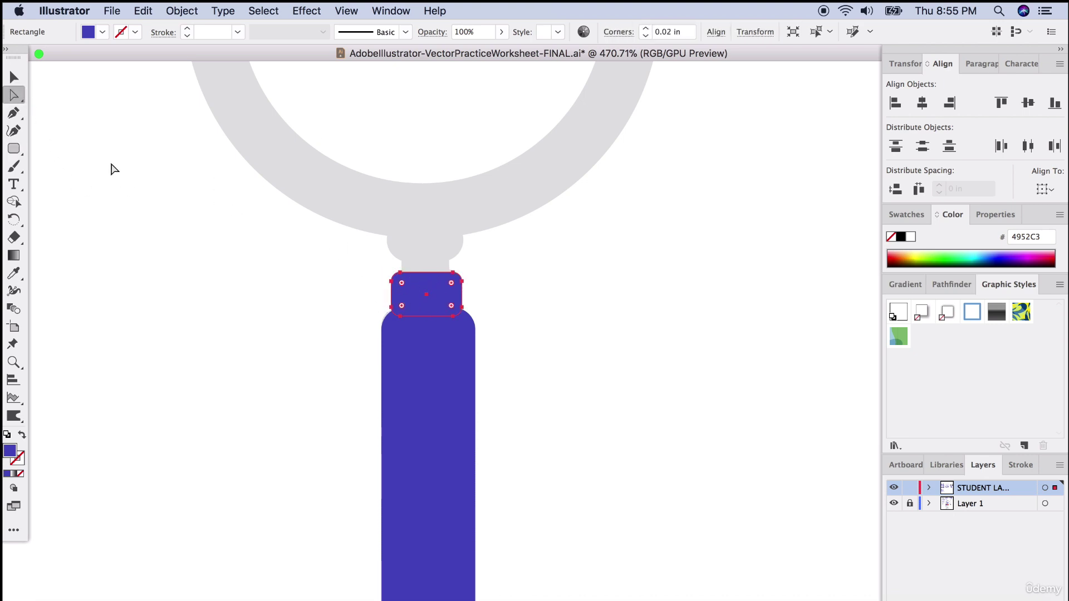
Draw a plain rectangle over the template's narrow neck and a rounded rectangle over the cap directly beneath the ring
{"action": "left_click_drag", "start_coordinate": [13, 148], "coordinate": [72, 148]}
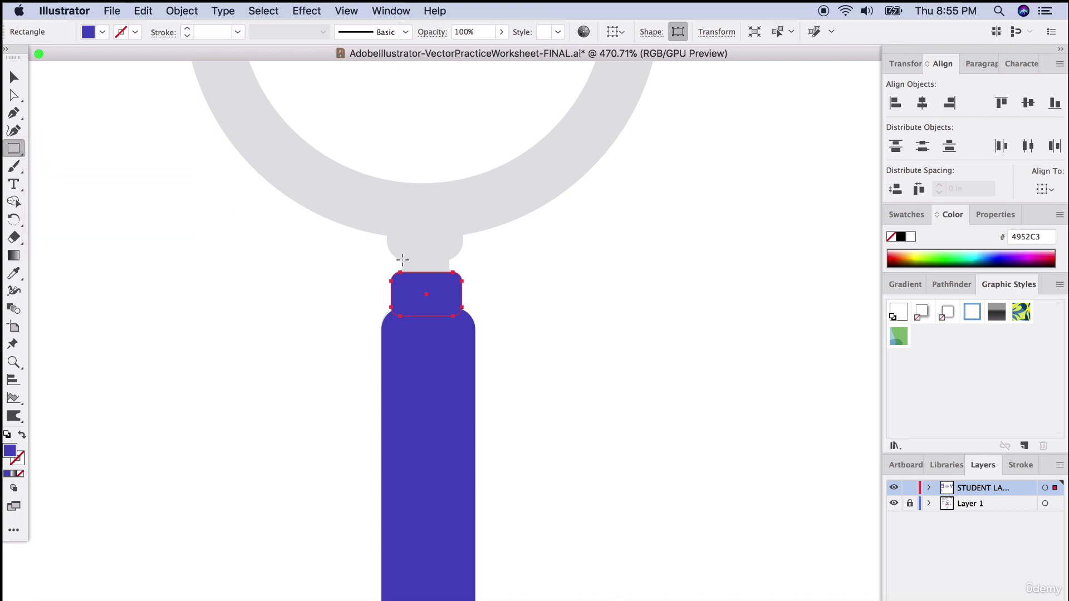
{"action": "left_click_drag", "start_coordinate": [401, 256], "coordinate": [451, 287]}
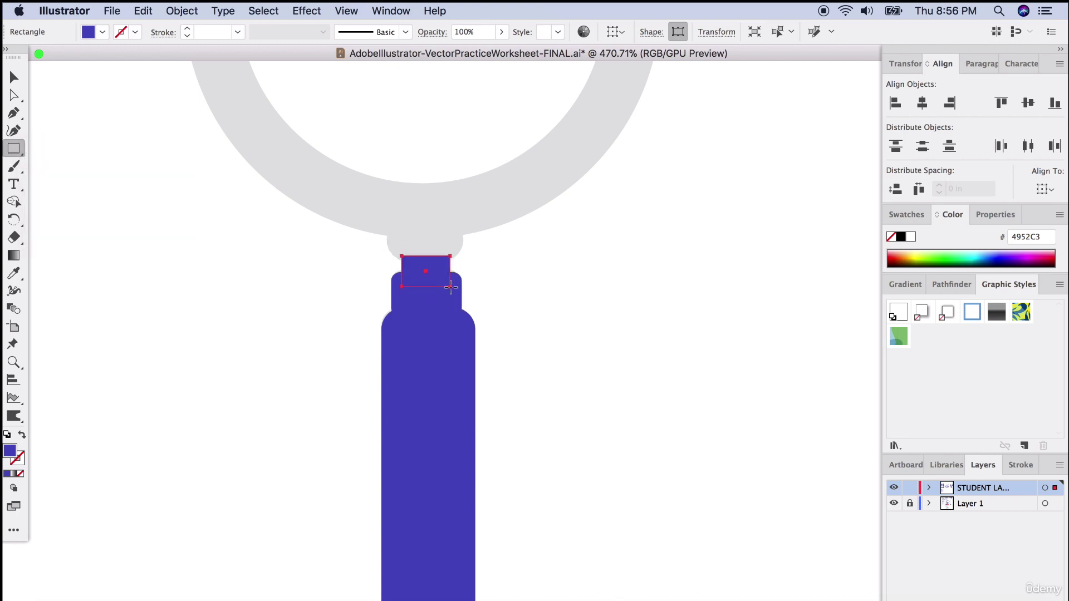
{"action": "left_click_drag", "start_coordinate": [14, 148], "coordinate": [78, 238]}
{"action": "left_click_drag", "start_coordinate": [384, 223], "coordinate": [465, 260]}
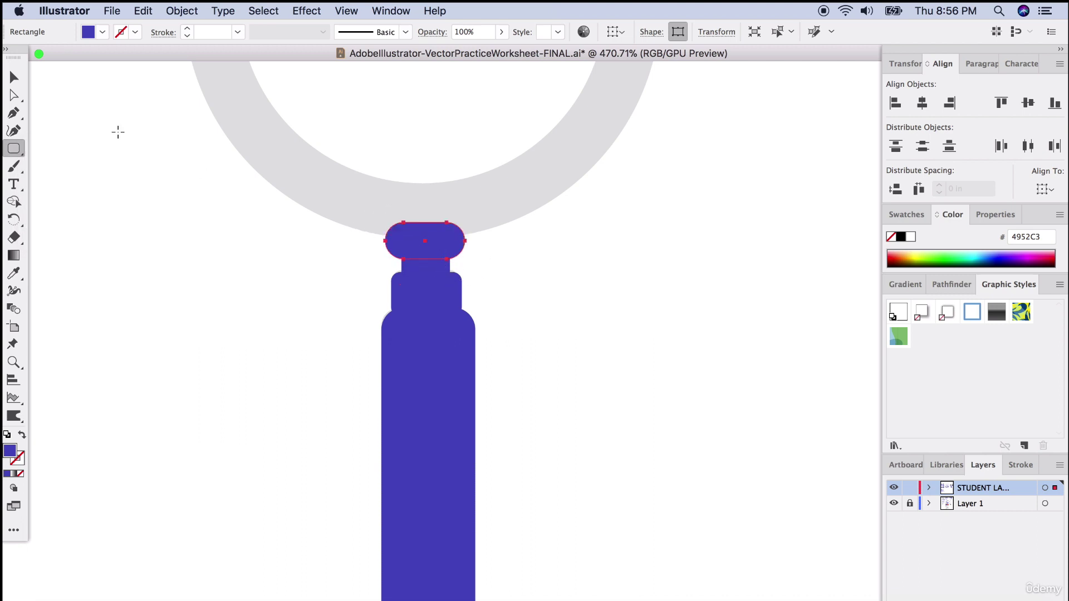
{"action": "left_click", "coordinate": [14, 76]}
{"action": "left_click", "coordinate": [150, 160]}
Draw a perfect circle beside the ring template, swap its fill and stroke, and set the stroke weight to 11 pt
{"action": "scroll", "coordinate": [204, 207], "scroll_direction": "up", "scroll_amount": 5}
{"action": "scroll", "coordinate": [203, 207], "scroll_direction": "left", "scroll_amount": 2}
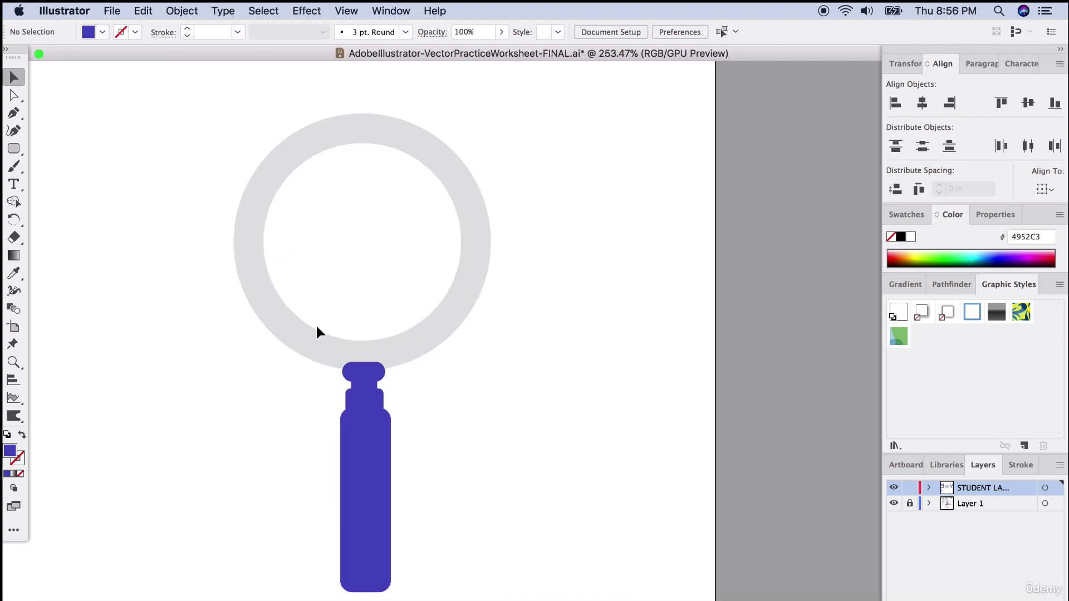
{"action": "left_click_drag", "start_coordinate": [14, 149], "coordinate": [77, 167]}
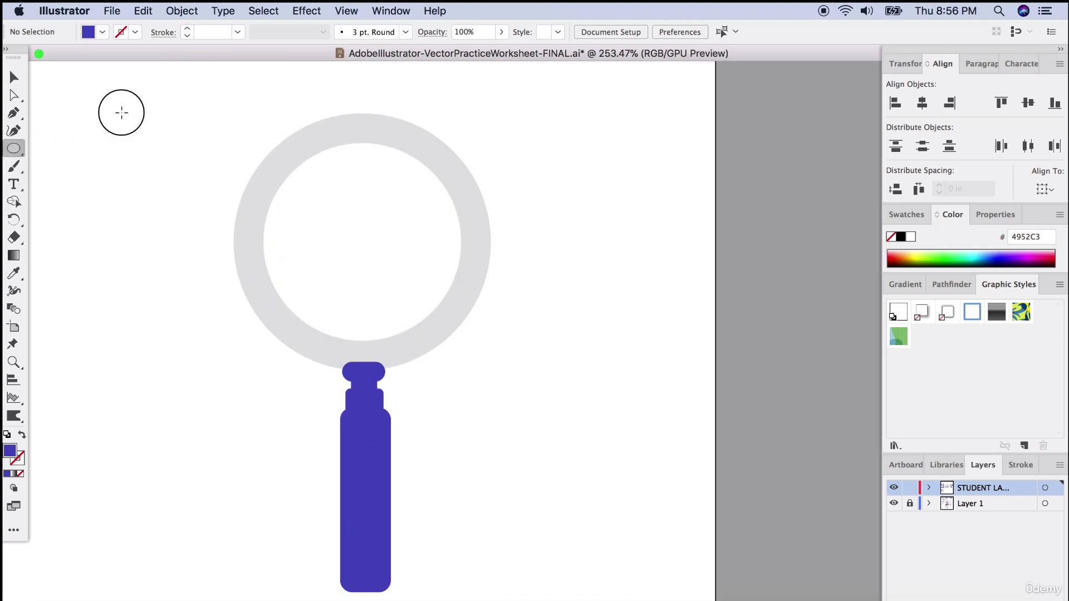
{"action": "left_click_drag", "start_coordinate": [121, 113], "coordinate": [344, 335]}
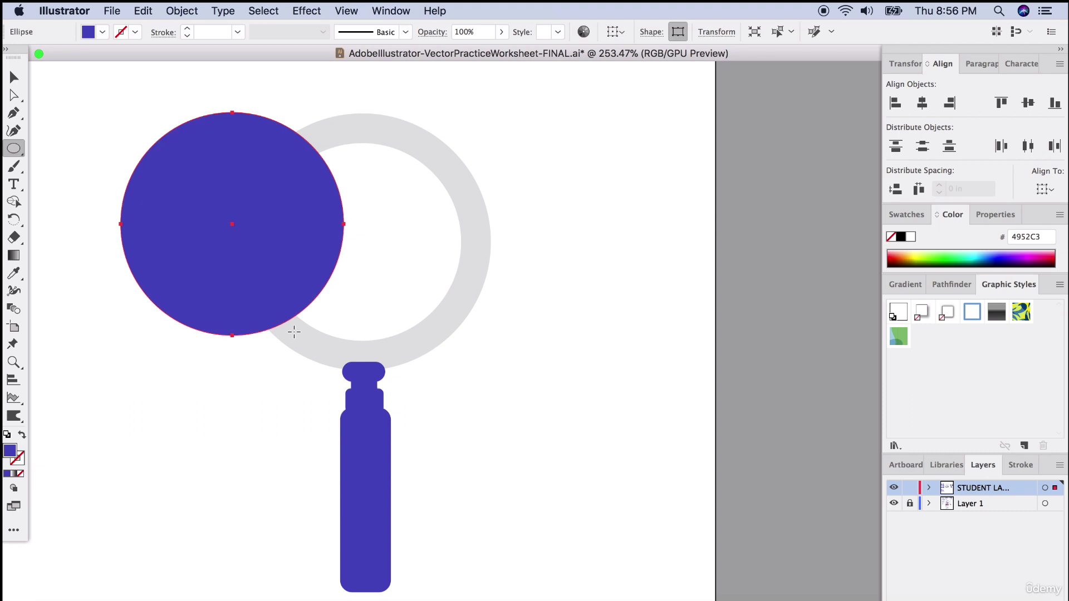
{"action": "left_click", "coordinate": [22, 435]}
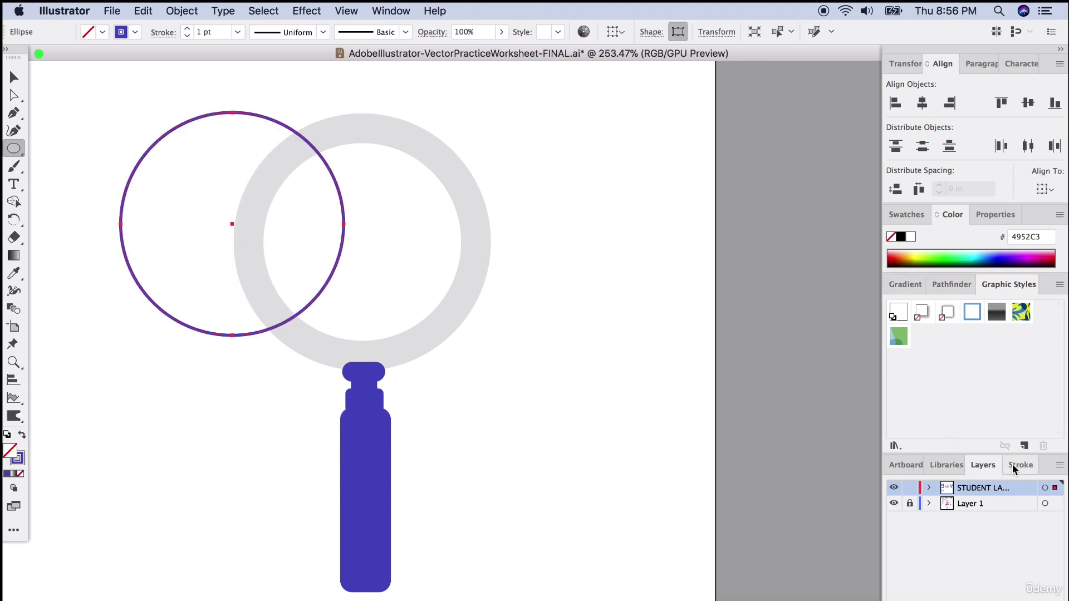
{"action": "mouse_move", "coordinate": [1013, 463]}
{"action": "left_mouse_down"}
{"action": "mouse_move", "coordinate": [620, 246]}
{"action": "mouse_move", "coordinate": [590, 246]}
{"action": "left_mouse_up"}
{"action": "left_click", "coordinate": [622, 242]}
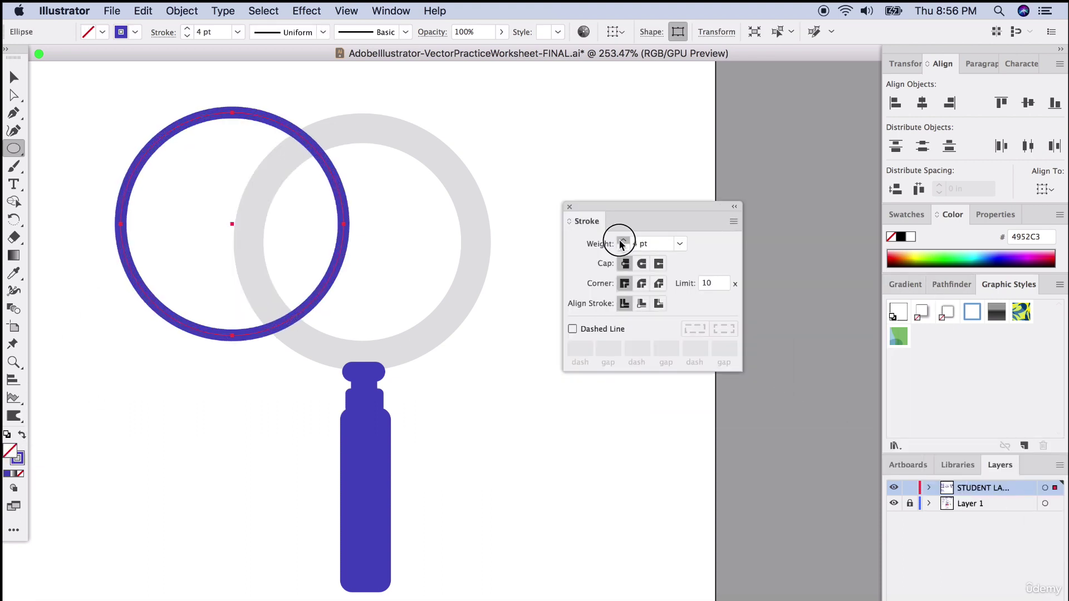
Move the stroked circle onto the grey ring template and stretch it slightly downward to match
{"action": "left_click", "coordinate": [14, 77]}
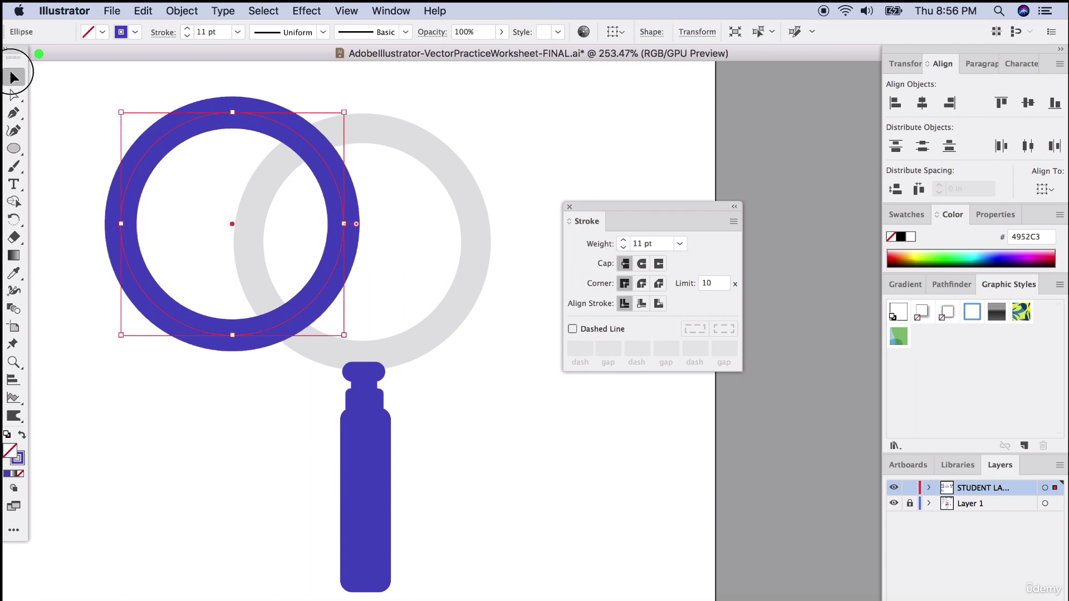
{"action": "left_click", "coordinate": [359, 138]}
{"action": "left_click_drag", "start_coordinate": [416, 143], "coordinate": [417, 142]}
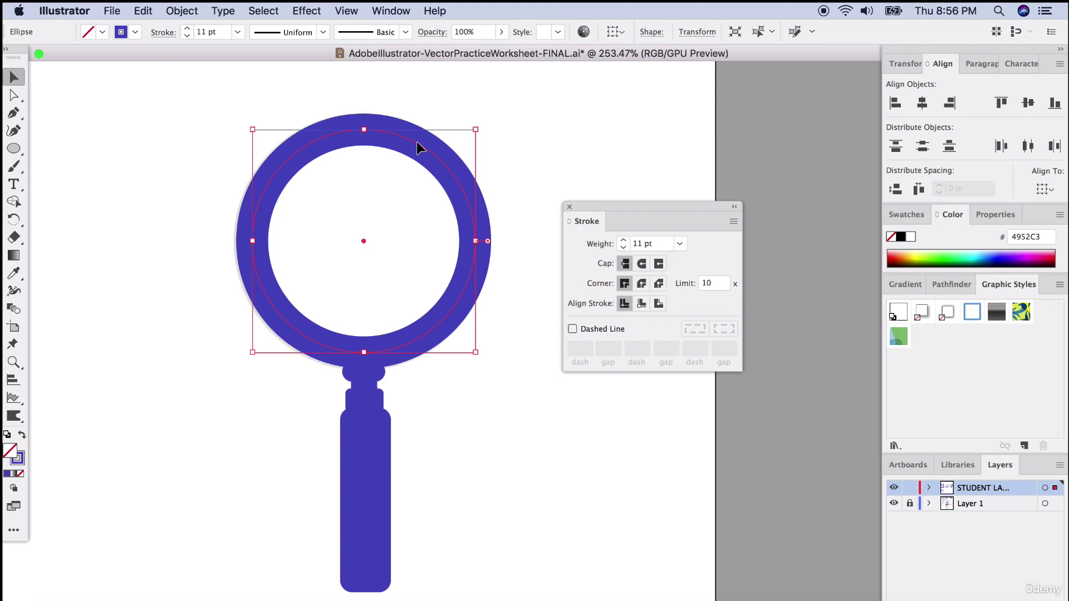
{"action": "left_click_drag", "start_coordinate": [364, 352], "coordinate": [364, 354]}
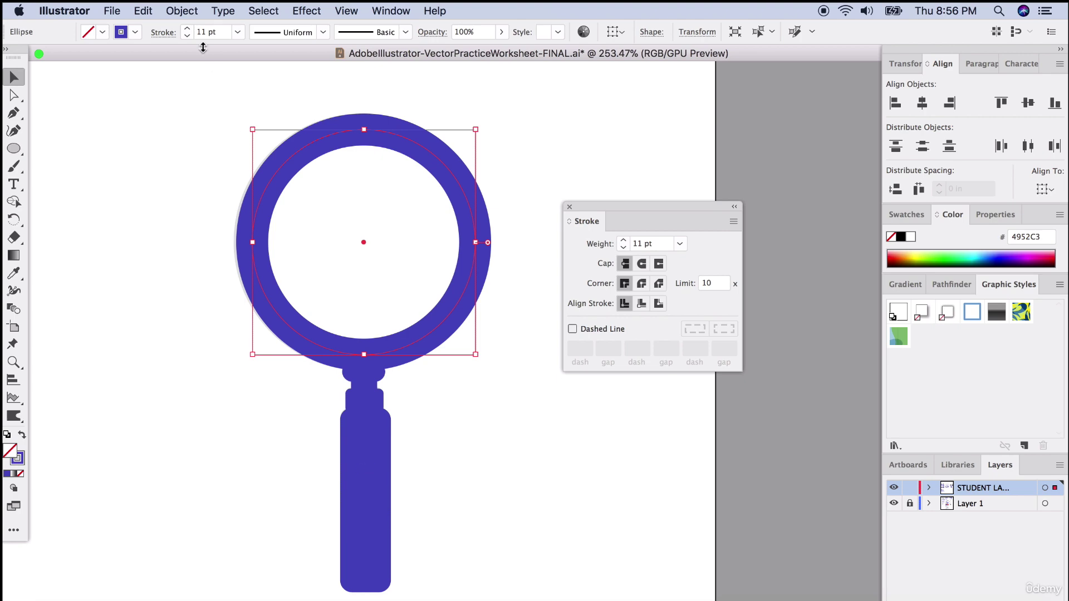
Convert the magnifying glass ring's stroke to a filled shape with Outline Stroke
{"action": "left_click", "coordinate": [182, 10]}
{"action": "mouse_move", "coordinate": [214, 340]}
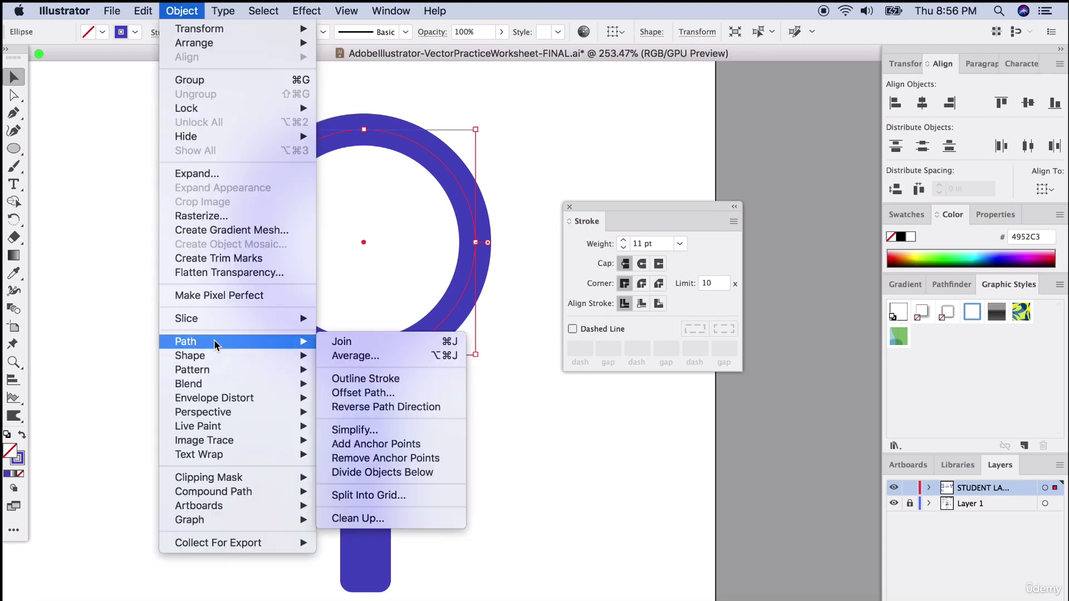
{"action": "left_click", "coordinate": [396, 378]}
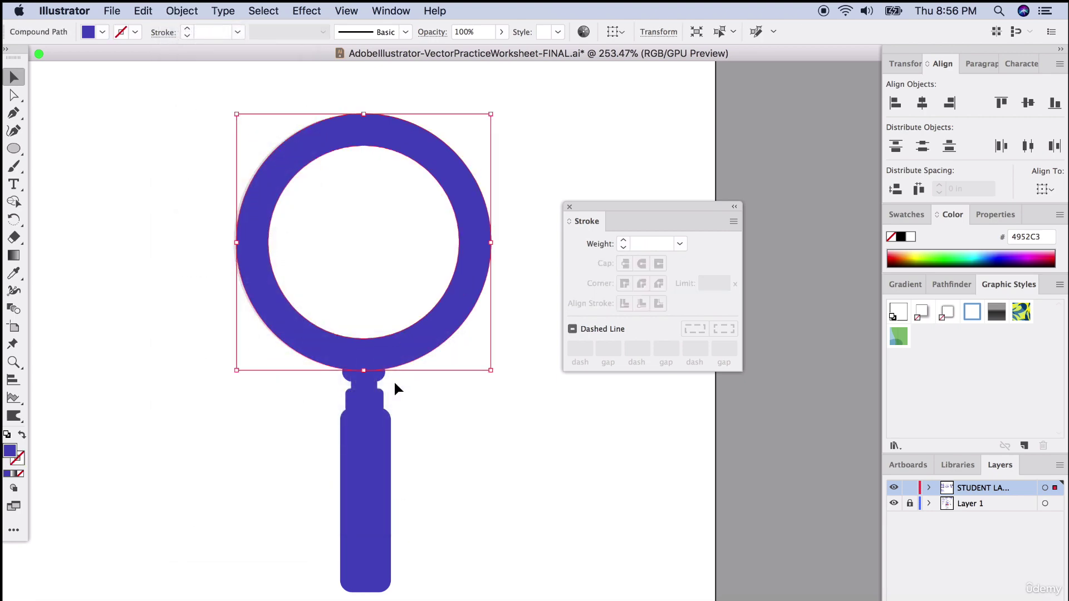
{"action": "left_click", "coordinate": [481, 461]}
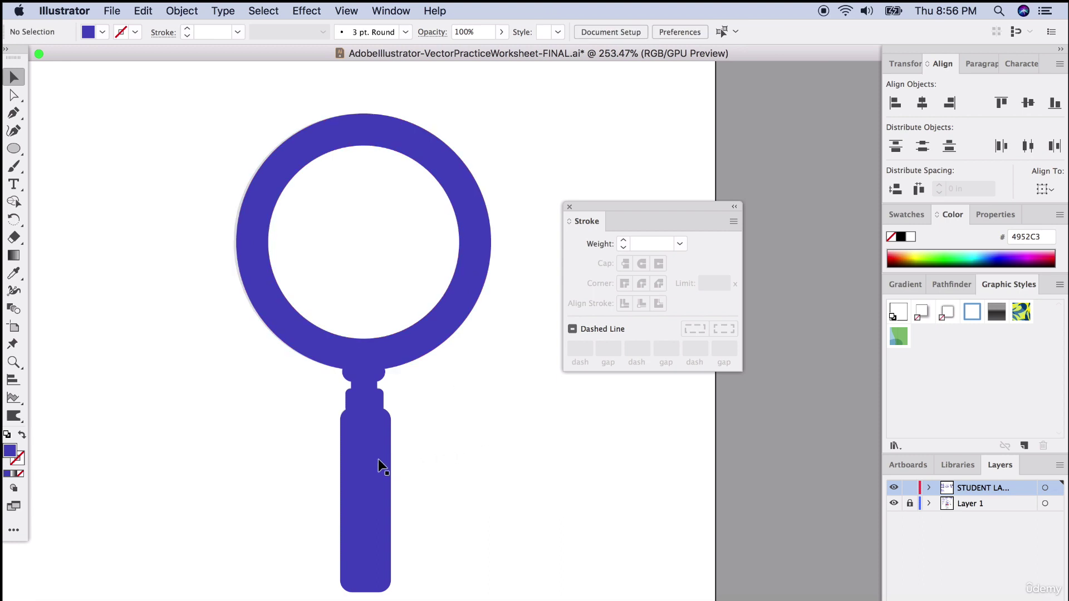
Align the ring, neck pieces and handle of the magnifying glass on their horizontal centers
{"action": "left_click_drag", "start_coordinate": [165, 140], "coordinate": [519, 520]}
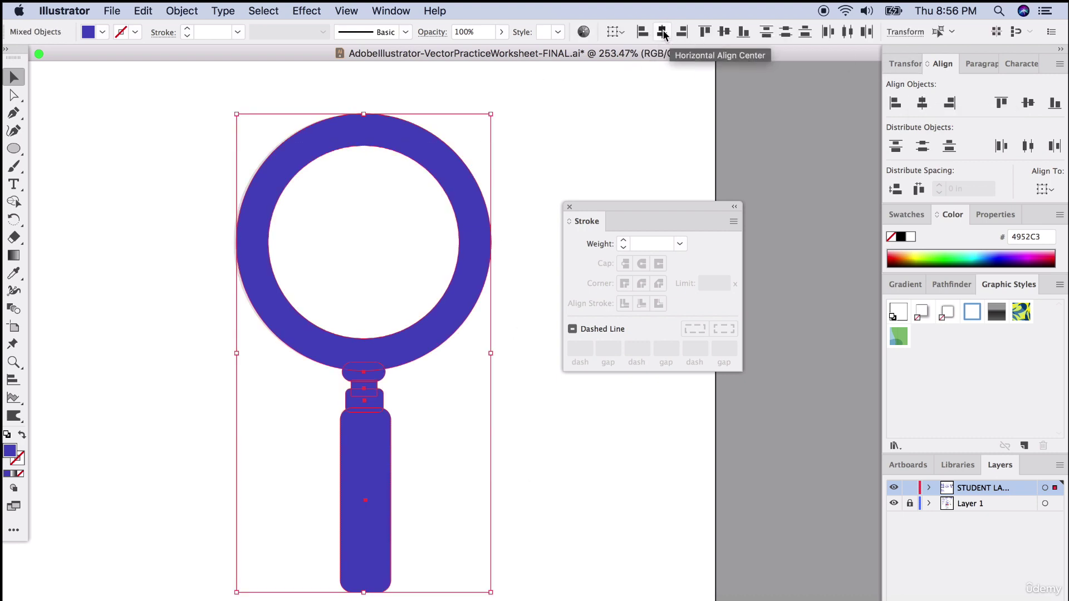
{"action": "left_click", "coordinate": [923, 103]}
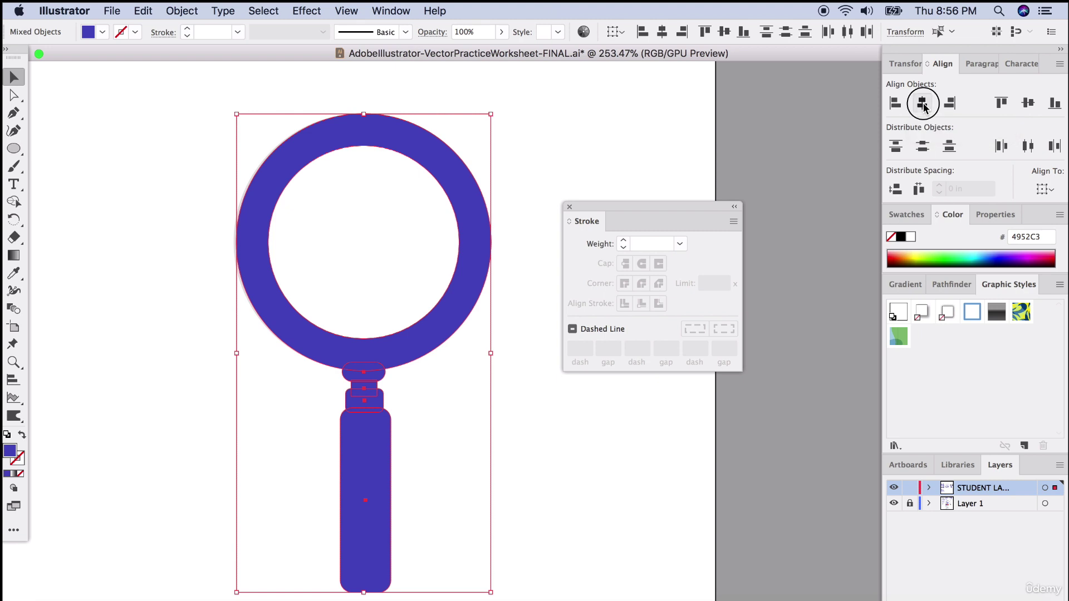
{"action": "left_click", "coordinate": [529, 401]}
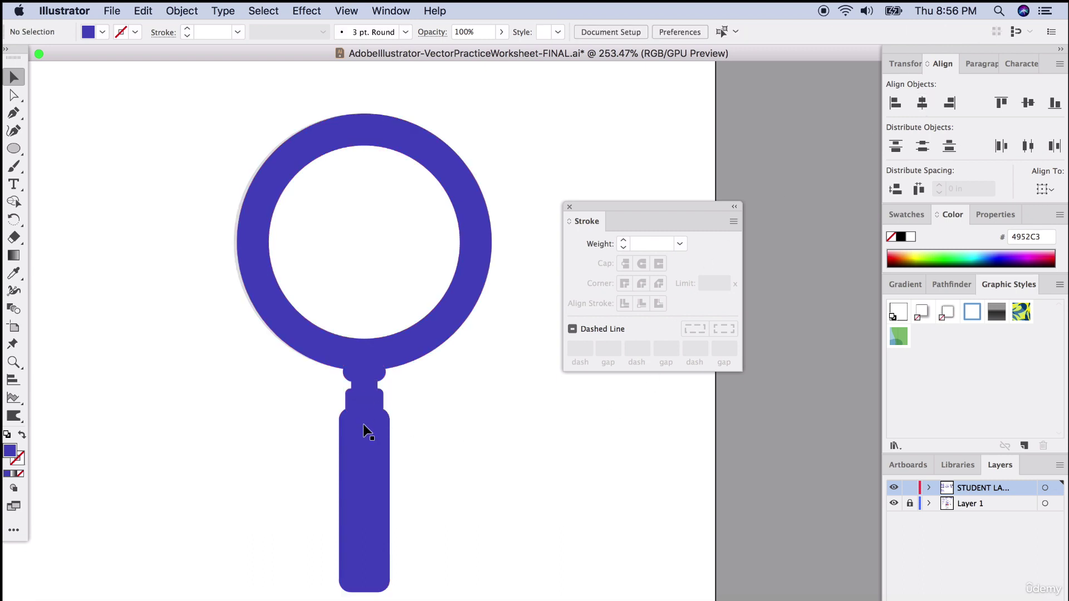
Merge the handle, neck pieces and ring into one magnifying glass shape with the Shape Builder tool
{"action": "left_click_drag", "start_coordinate": [166, 146], "coordinate": [493, 499]}
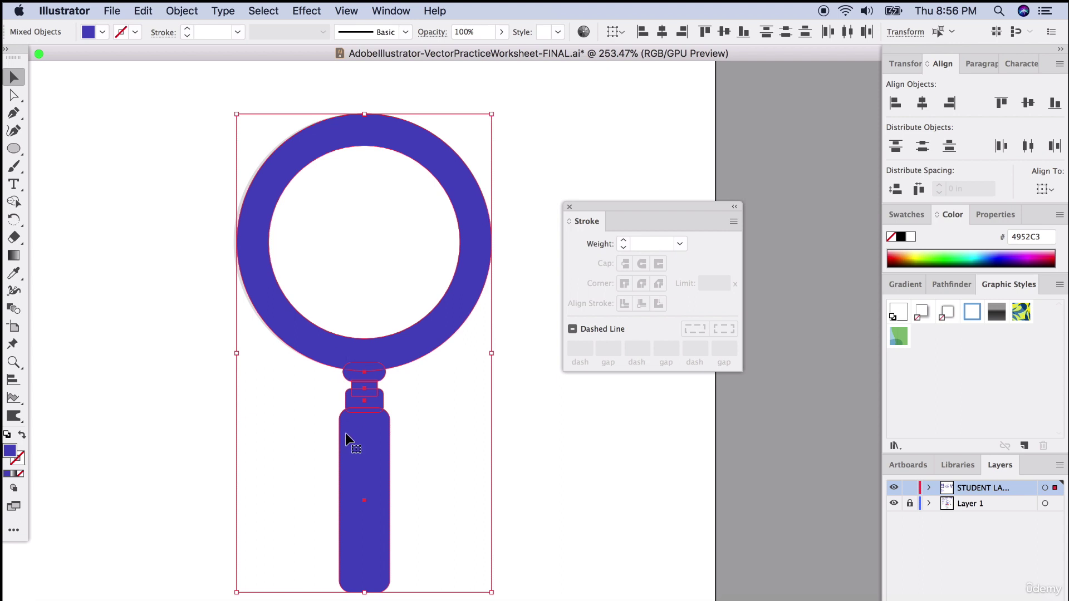
{"action": "scroll", "coordinate": [348, 442], "scroll_direction": "up", "scroll_amount": 4}
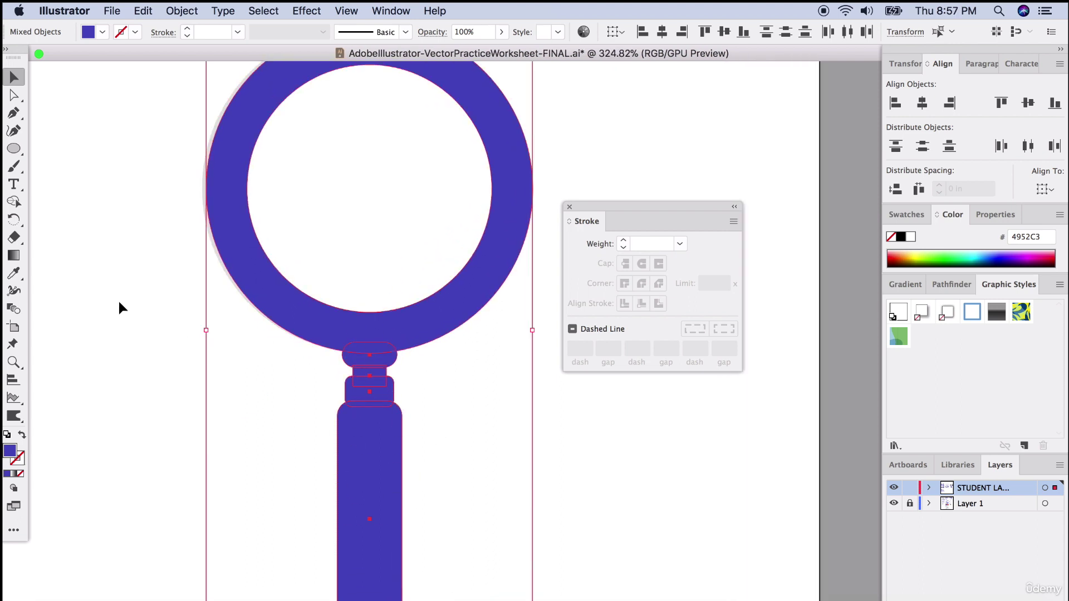
{"action": "left_click", "coordinate": [14, 201]}
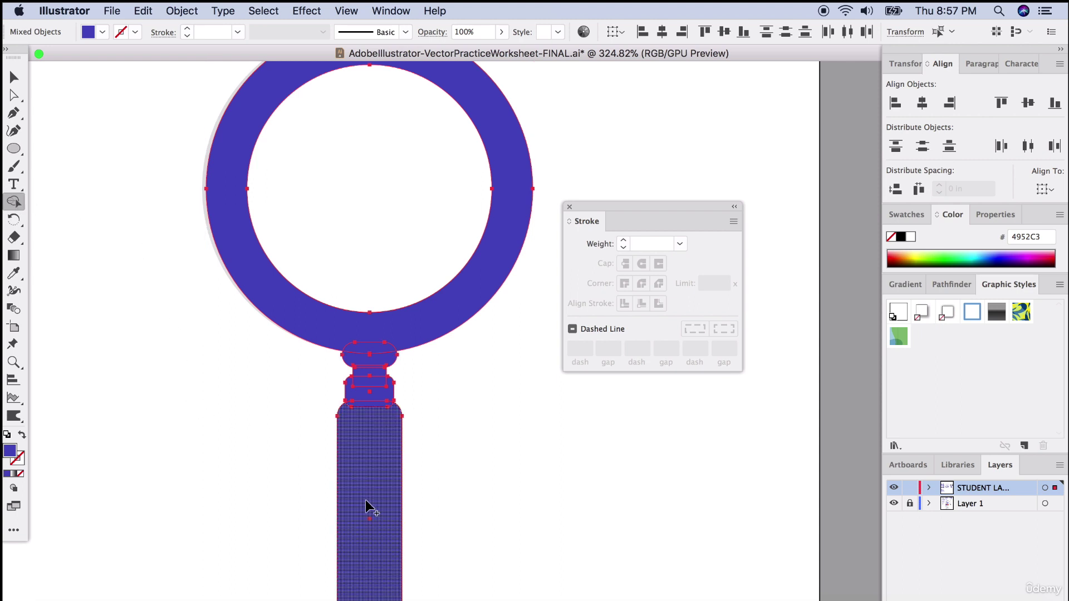
{"action": "left_click_drag", "start_coordinate": [366, 500], "coordinate": [376, 334]}
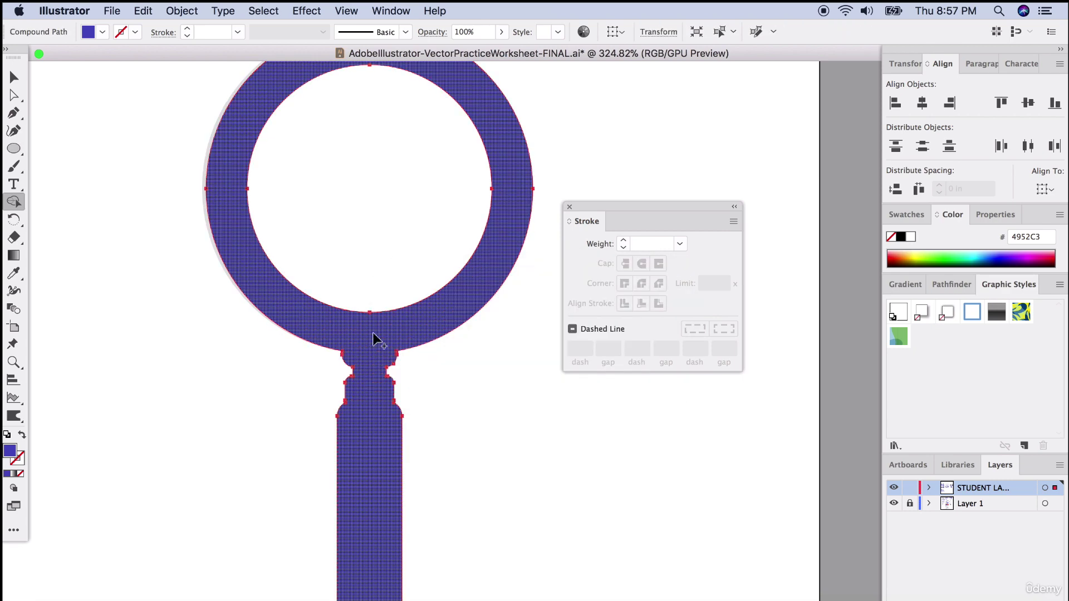
{"action": "left_click", "coordinate": [14, 76]}
{"action": "left_click", "coordinate": [259, 389]}
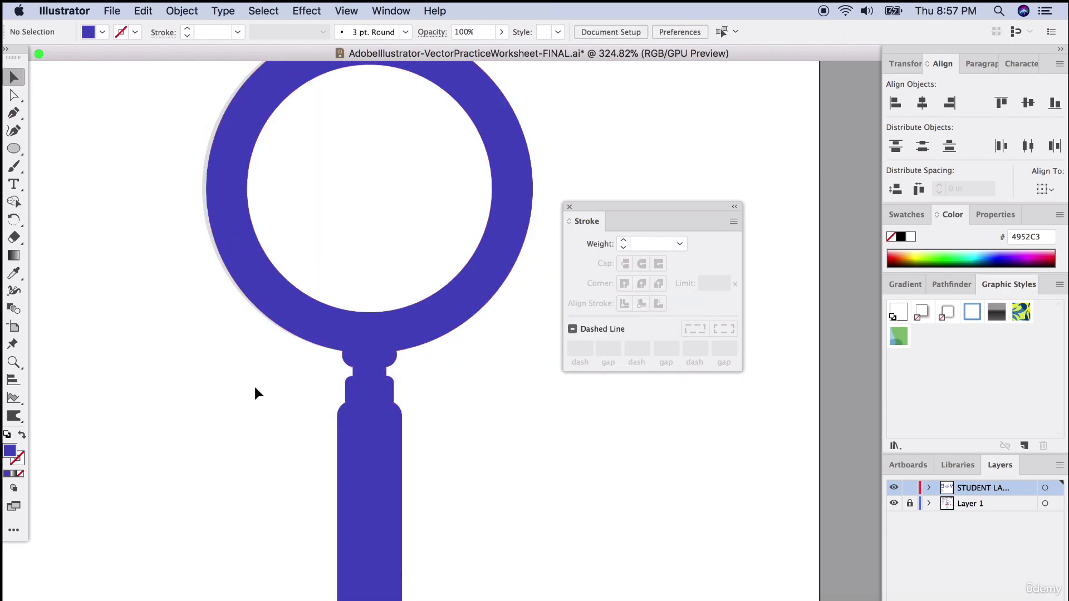
Rotate the merged purple magnifying glass clockwise so its handle slants down to the left
{"action": "scroll", "coordinate": [253, 384], "scroll_direction": "down", "scroll_amount": 2}
{"action": "scroll", "coordinate": [255, 386], "scroll_direction": "down", "scroll_amount": 2}
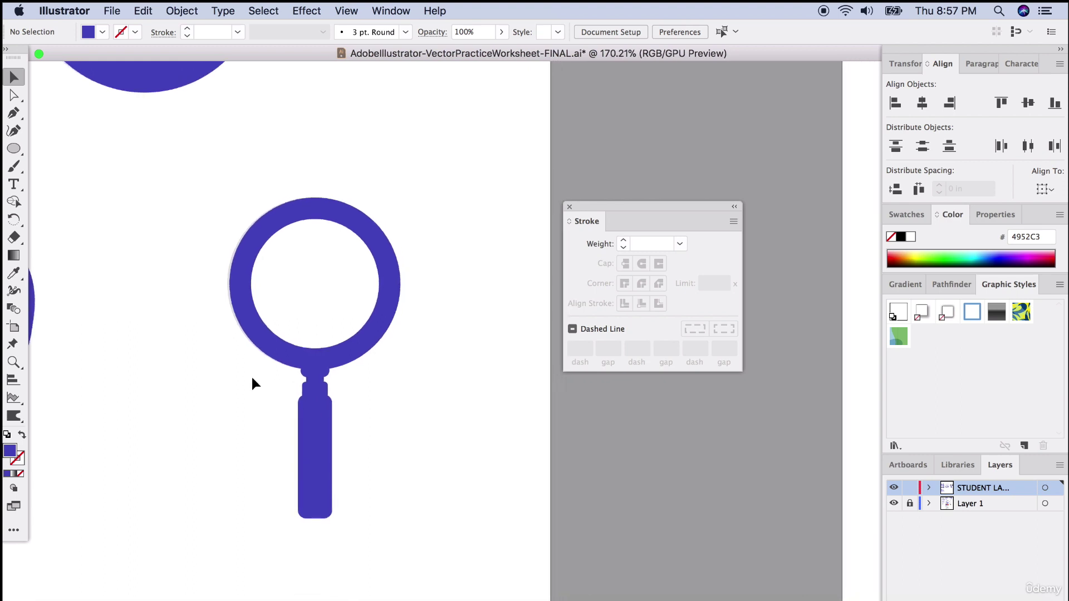
{"action": "left_click", "coordinate": [366, 251]}
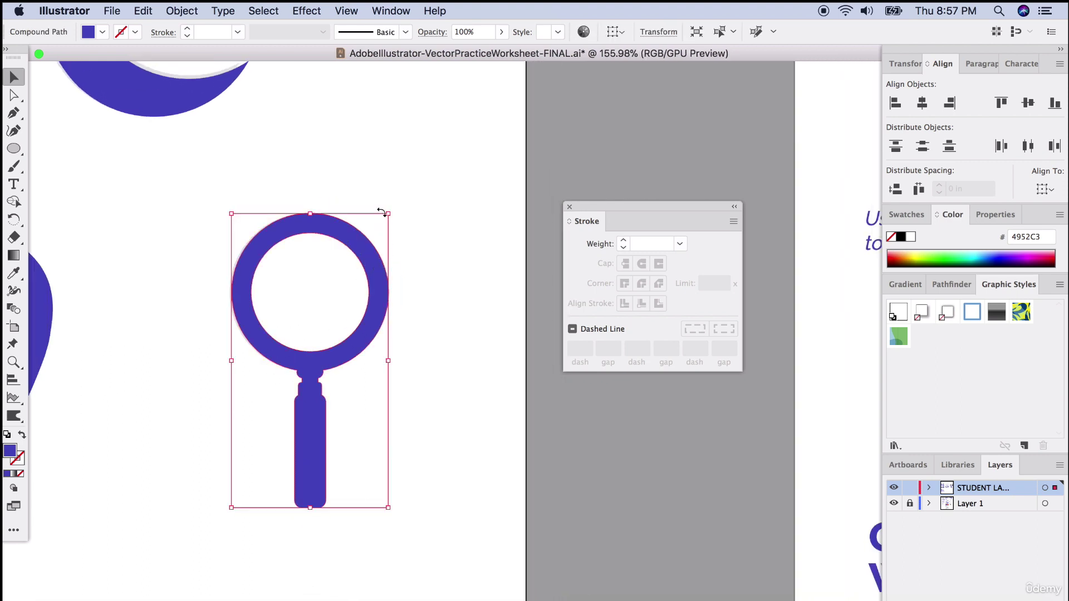
{"action": "left_click_drag", "start_coordinate": [388, 208], "coordinate": [439, 261]}
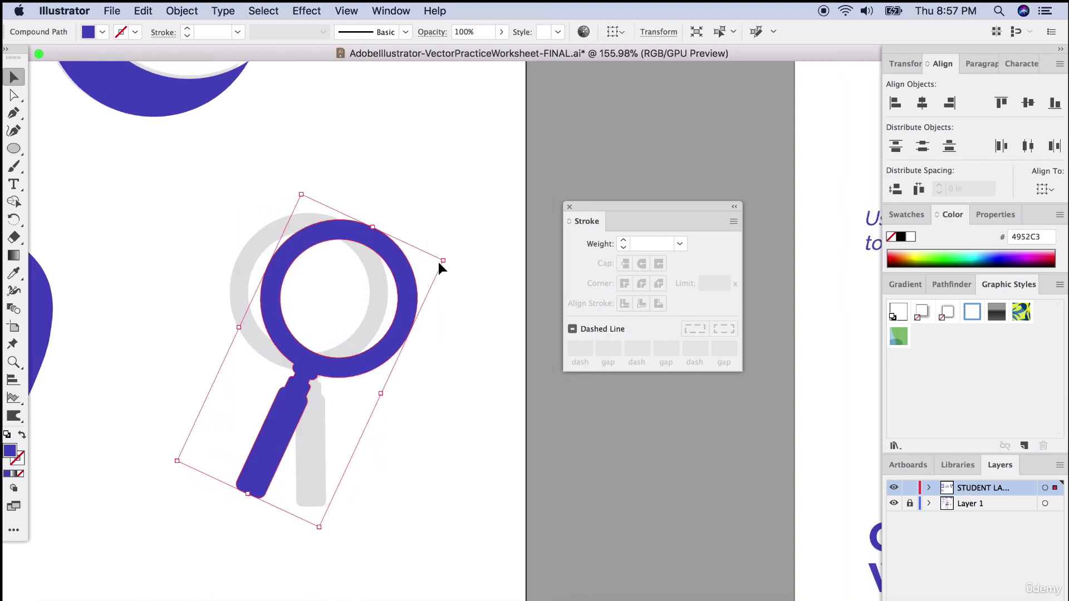
Unlock Layer 1, rotate the grey template to match the purple magnifying glass, and lock Layer 1 again
{"action": "left_click", "coordinate": [909, 503]}
{"action": "left_click", "coordinate": [315, 459]}
{"action": "left_click_drag", "start_coordinate": [389, 208], "coordinate": [447, 254]}
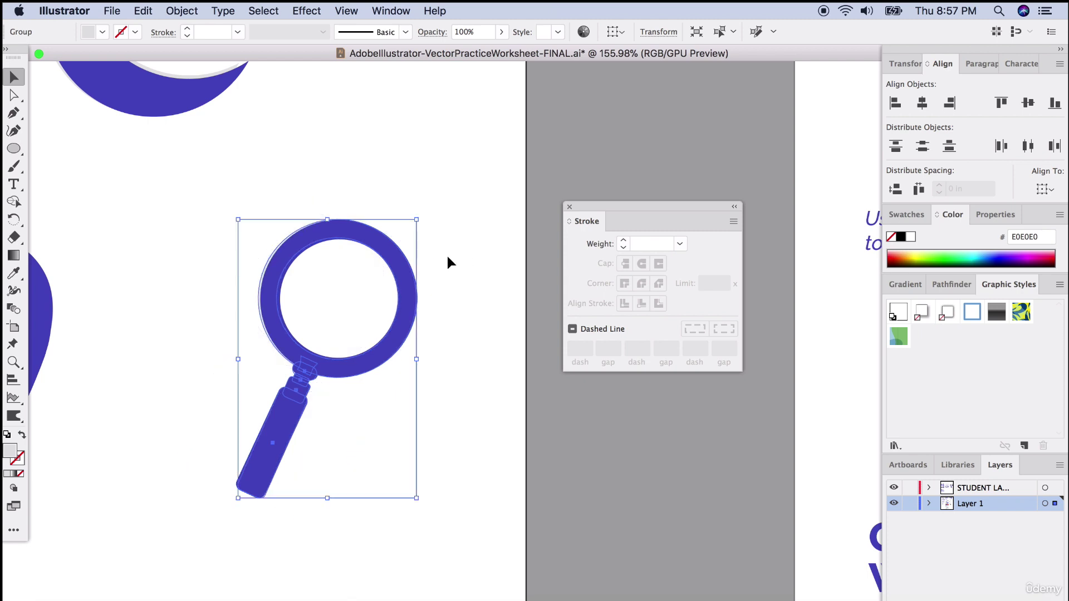
{"action": "left_click", "coordinate": [411, 269]}
{"action": "left_click", "coordinate": [910, 503]}
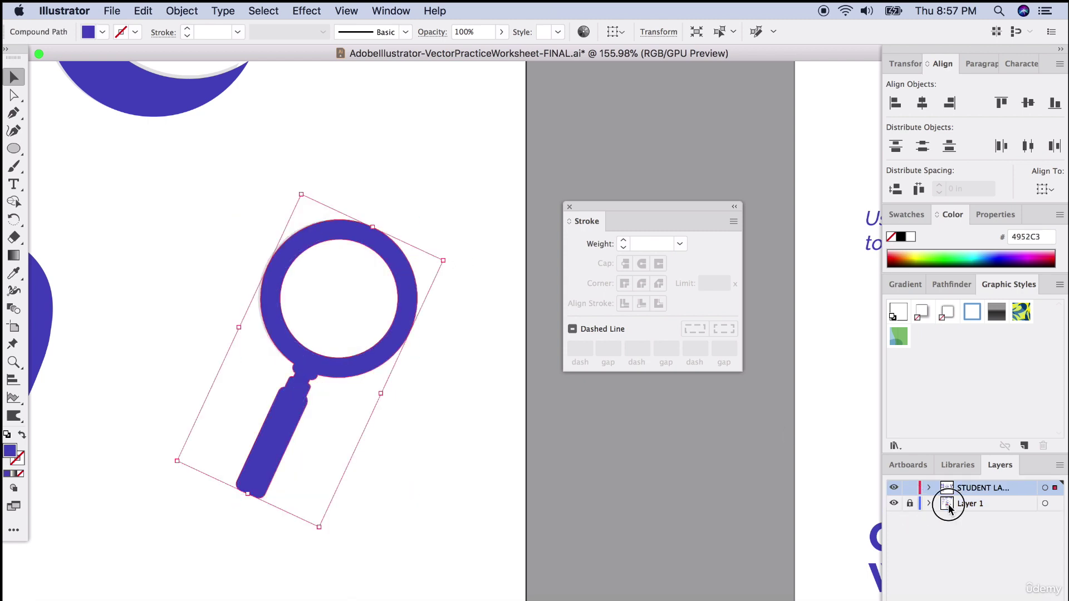
{"action": "left_click_drag", "start_coordinate": [450, 256], "coordinate": [450, 254]}
{"action": "left_click", "coordinate": [459, 228]}
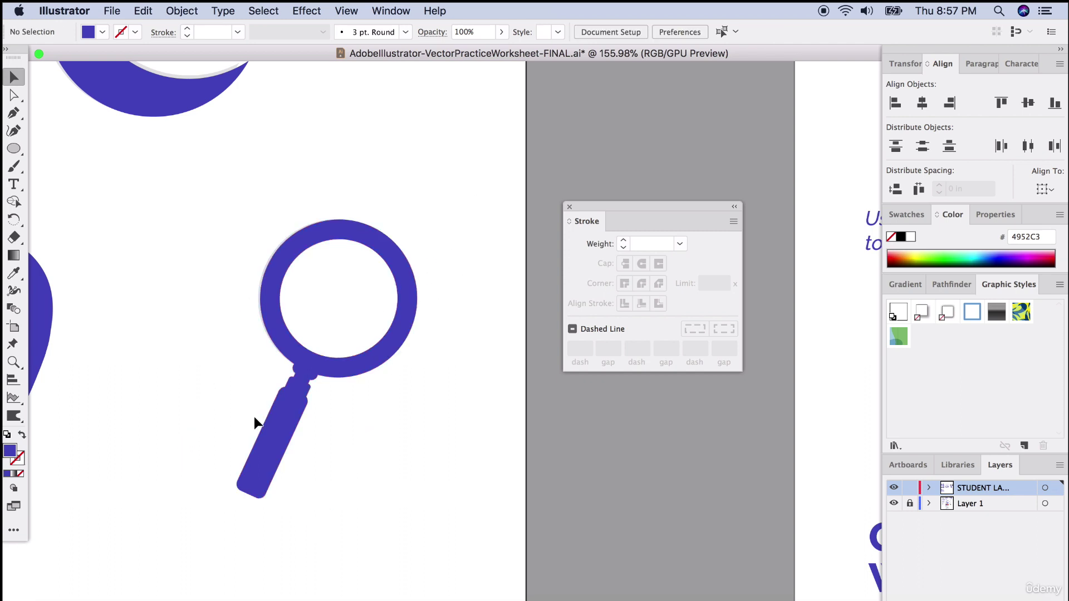
{"action": "scroll", "coordinate": [271, 440], "scroll_direction": "down", "scroll_amount": 5}
{"action": "scroll", "coordinate": [273, 442], "scroll_direction": "down", "scroll_amount": 4}
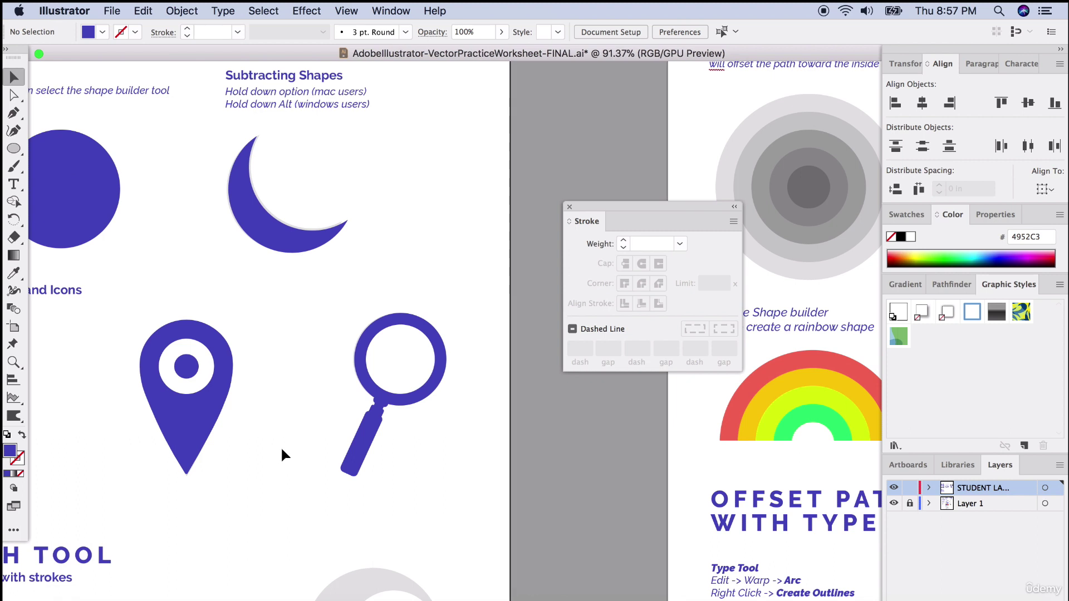
{"action": "scroll", "coordinate": [286, 446], "scroll_direction": "left", "scroll_amount": 5}
{"action": "scroll", "coordinate": [286, 446], "scroll_direction": "down", "scroll_amount": 2}
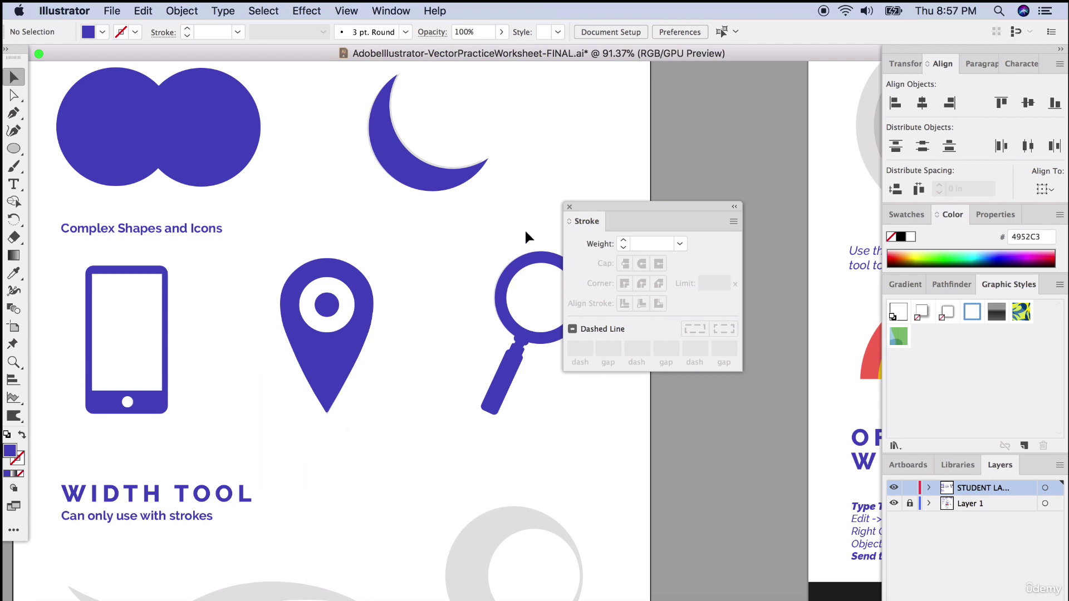
Dock the floating Stroke panel beside the Layers panel, activate the Pen tool, and swap the purple fill to the stroke
{"action": "mouse_move", "coordinate": [595, 209]}
{"action": "left_mouse_down"}
{"action": "mouse_move", "coordinate": [947, 334]}
{"action": "mouse_move", "coordinate": [1042, 520]}
{"action": "mouse_move", "coordinate": [1041, 468]}
{"action": "mouse_move", "coordinate": [1033, 472]}
{"action": "left_mouse_up"}
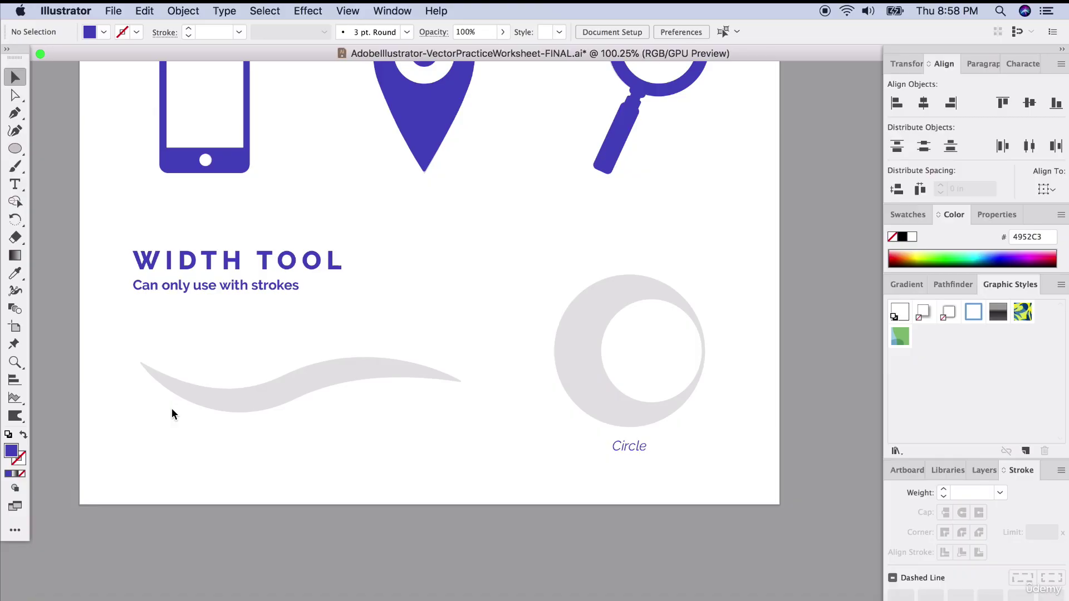
{"action": "scroll", "coordinate": [172, 413], "scroll_direction": "up", "scroll_amount": 1}
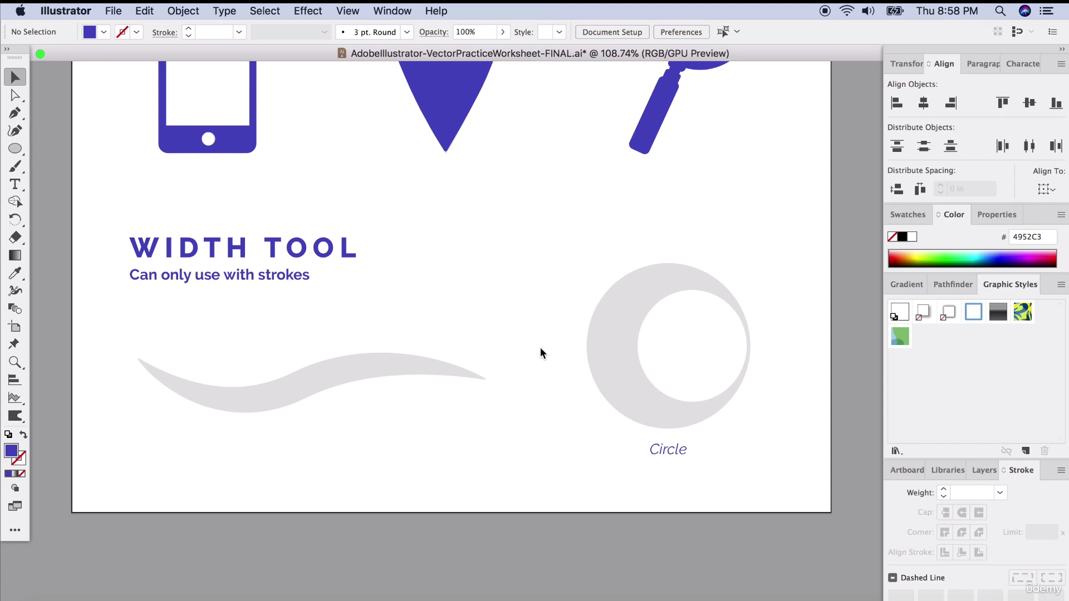
{"action": "left_click", "coordinate": [15, 112]}
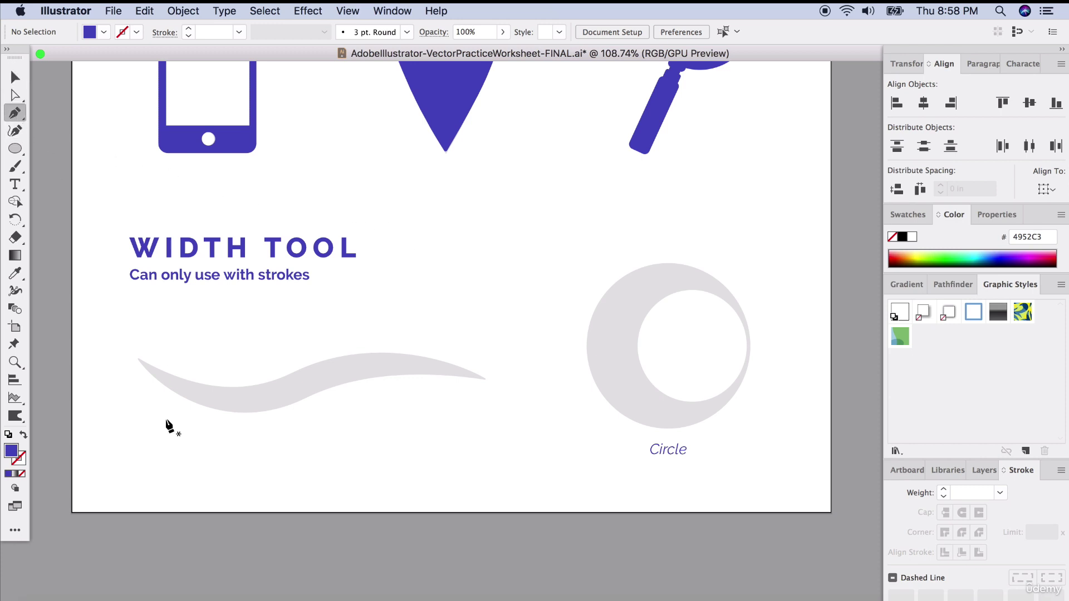
{"action": "left_click", "coordinate": [23, 435]}
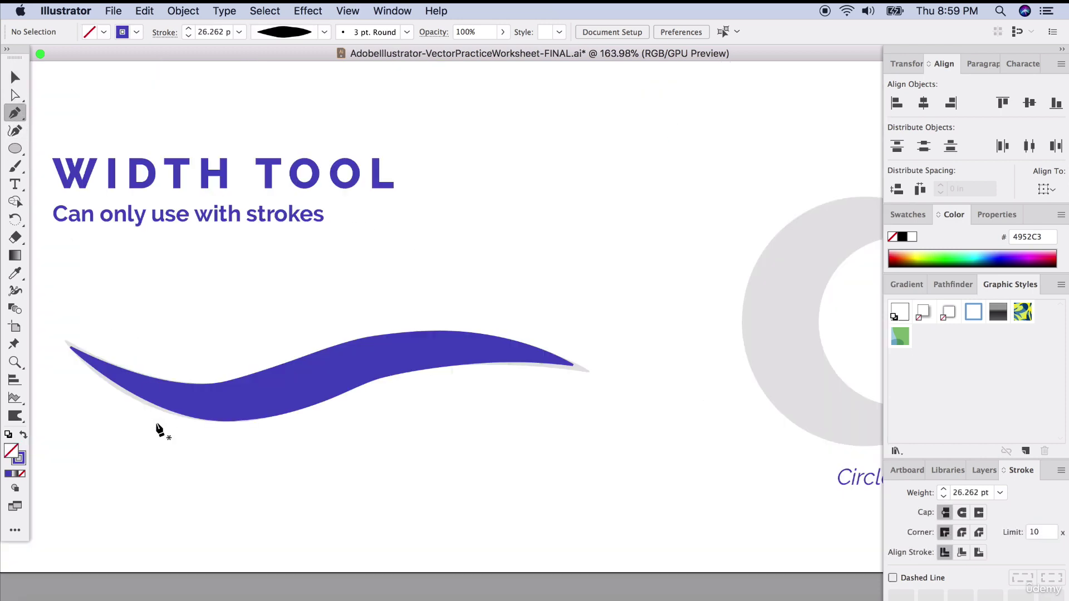
Draw a three-point purple S-curve with the Pen tool below the existing wave and widen its stroke at the middle anchor with the Width tool
{"action": "scroll", "coordinate": [153, 430], "scroll_direction": "down", "scroll_amount": 2}
{"action": "left_click", "coordinate": [79, 411]}
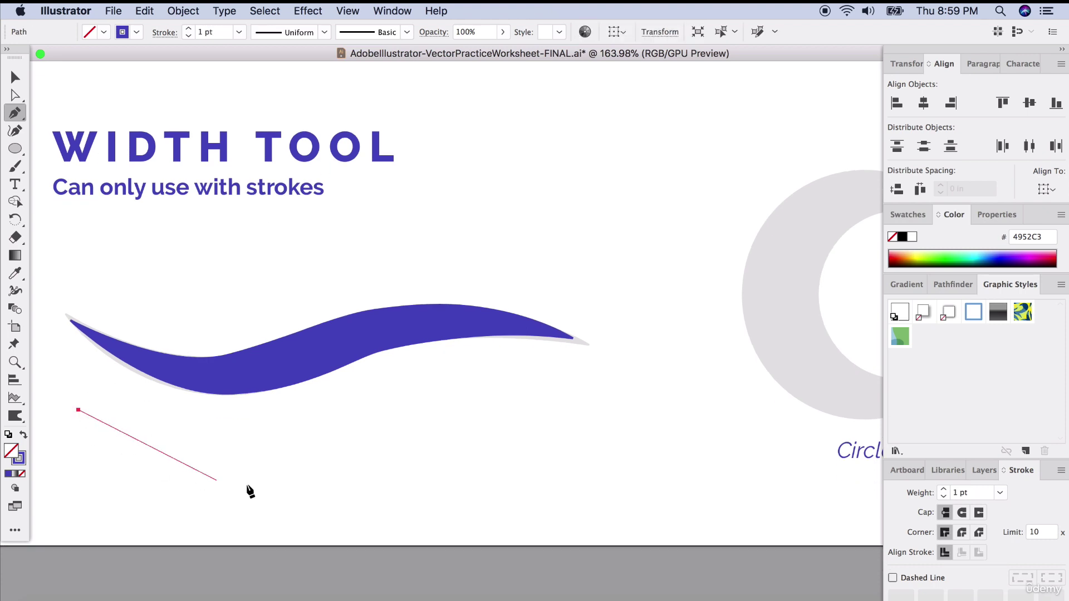
{"action": "left_click_drag", "start_coordinate": [301, 459], "coordinate": [425, 402]}
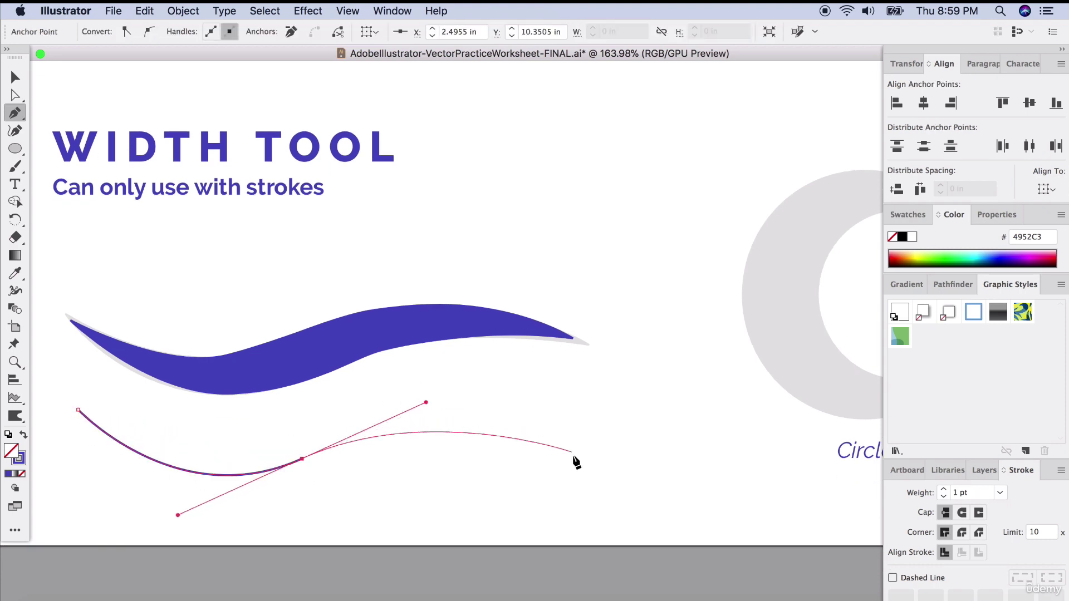
{"action": "left_click_drag", "start_coordinate": [550, 462], "coordinate": [595, 485]}
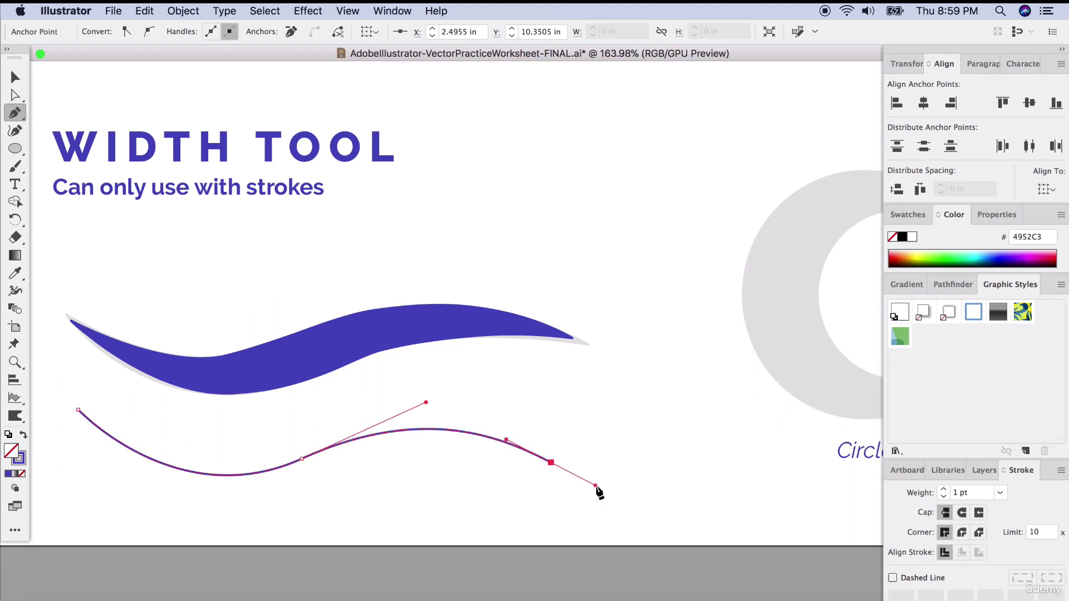
{"action": "left_click", "coordinate": [15, 291]}
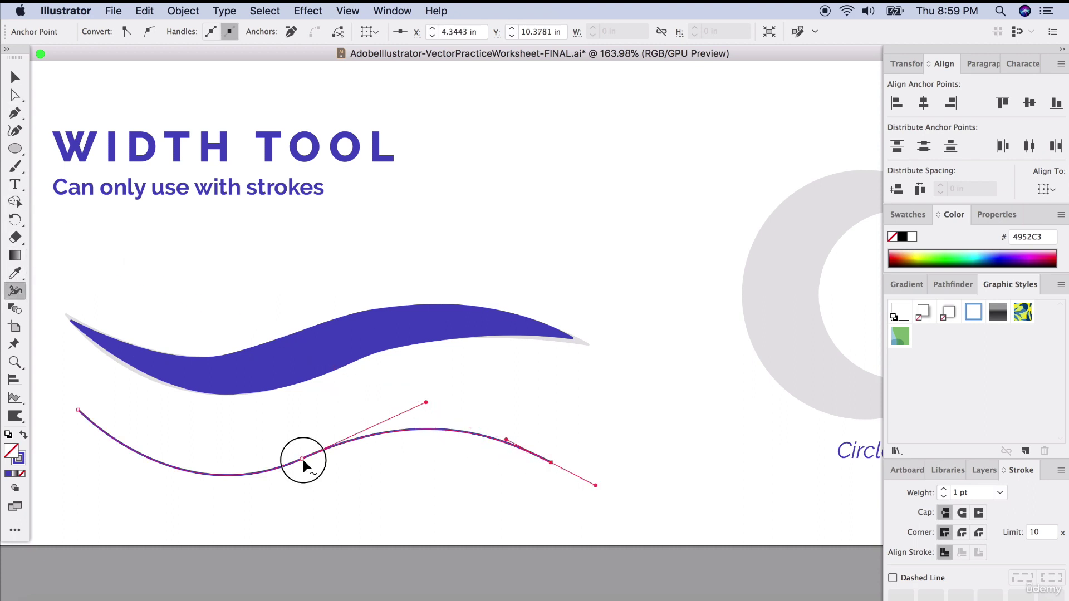
{"action": "left_click_drag", "start_coordinate": [303, 460], "coordinate": [305, 486]}
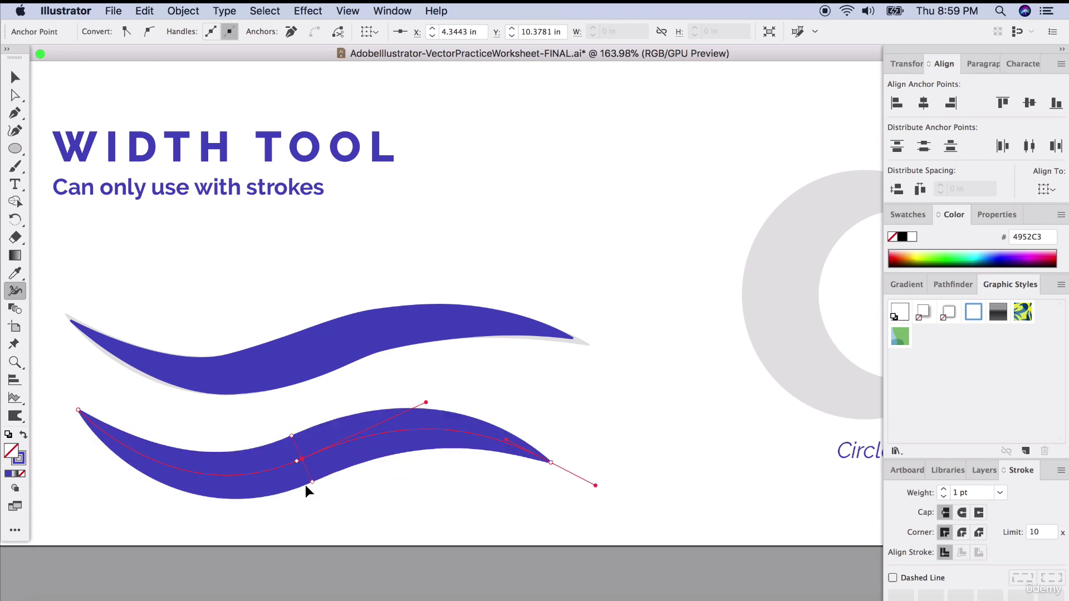
Delete the upper purple wave and move the lower one onto the grey wave template
{"action": "left_click", "coordinate": [15, 77]}
{"action": "left_click", "coordinate": [358, 353]}
{"action": "key", "text": "Delete"}
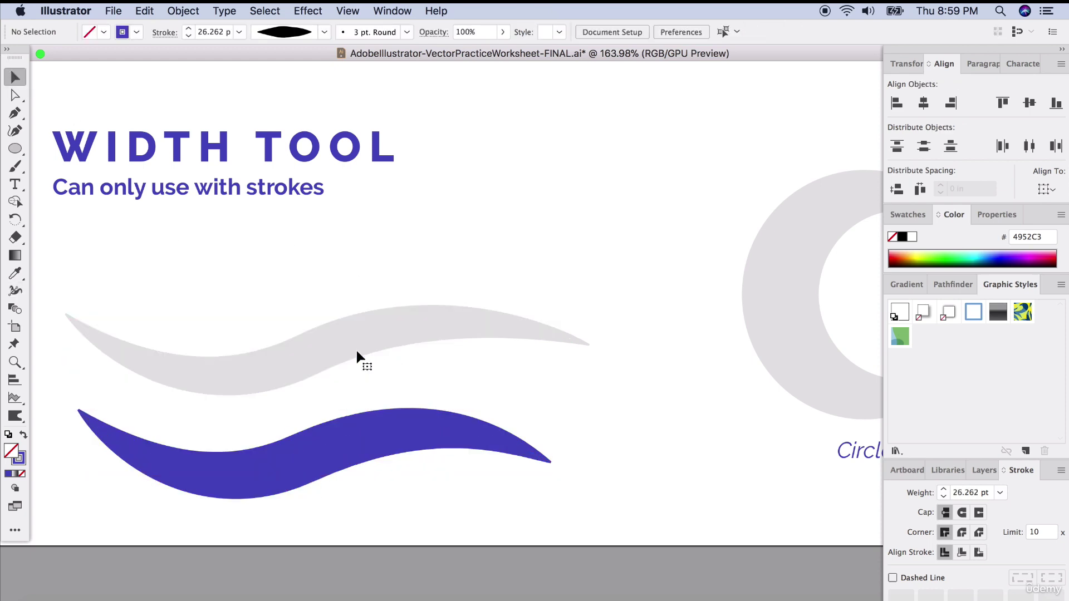
{"action": "left_click_drag", "start_coordinate": [327, 467], "coordinate": [329, 363]}
Adjust the wave's end anchor points and right curve handle to fit the grey template's tips, then deselect the path
{"action": "left_click", "coordinate": [15, 95]}
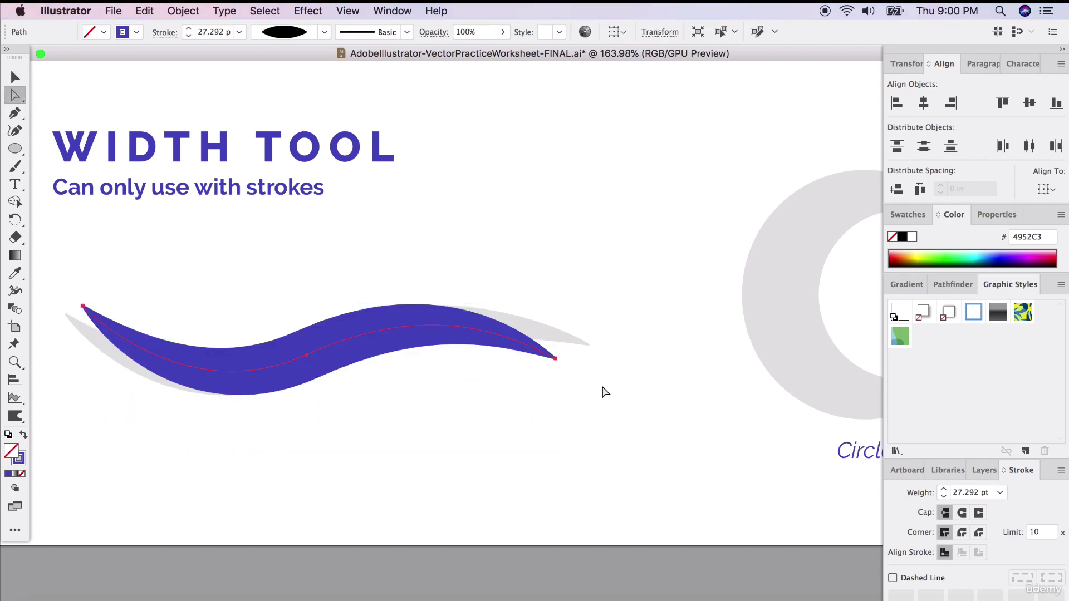
{"action": "mouse_move", "coordinate": [555, 358]}
{"action": "left_mouse_down"}
{"action": "mouse_move", "coordinate": [580, 339]}
{"action": "mouse_move", "coordinate": [535, 320]}
{"action": "left_mouse_up"}
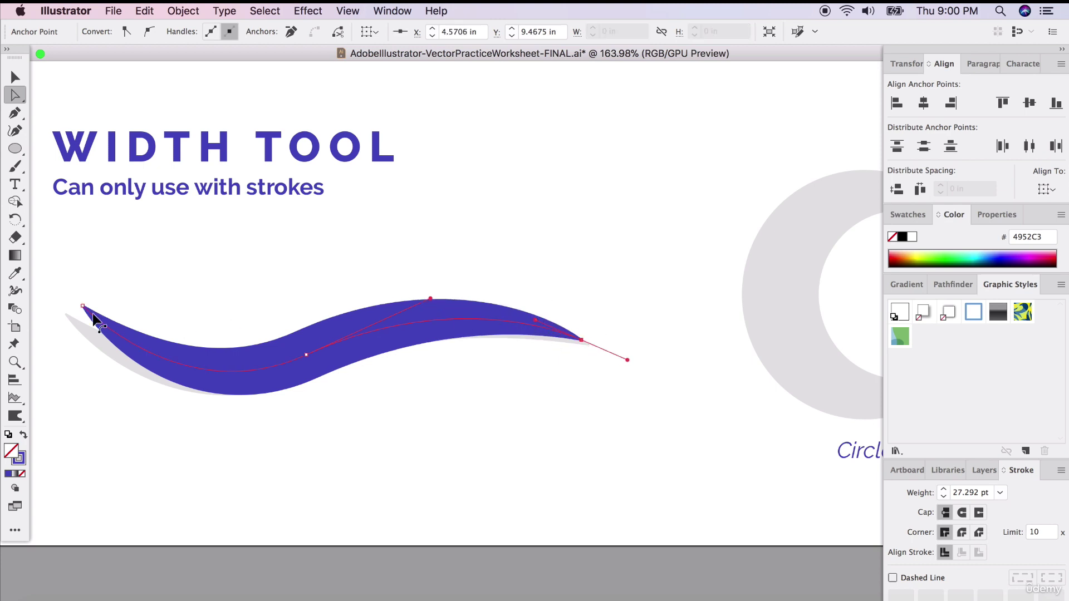
{"action": "left_click_drag", "start_coordinate": [82, 306], "coordinate": [69, 316]}
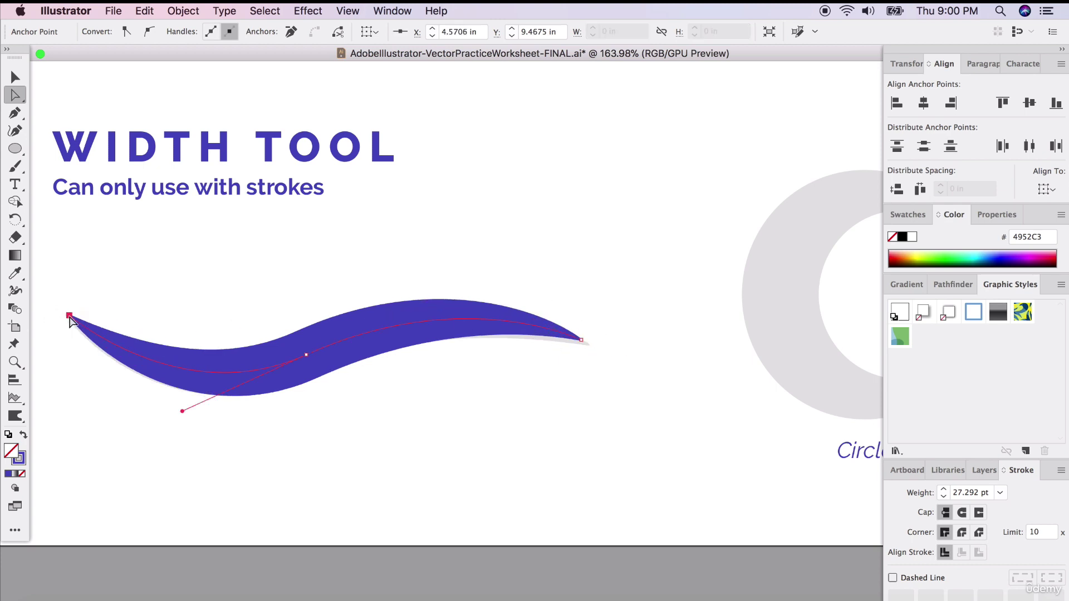
{"action": "left_click", "coordinate": [233, 273]}
Draw a 1 pt purple circle with the Ellipse tool and position it over the outer edge of the grey Circle template
{"action": "scroll", "coordinate": [328, 315], "scroll_direction": "right", "scroll_amount": 10}
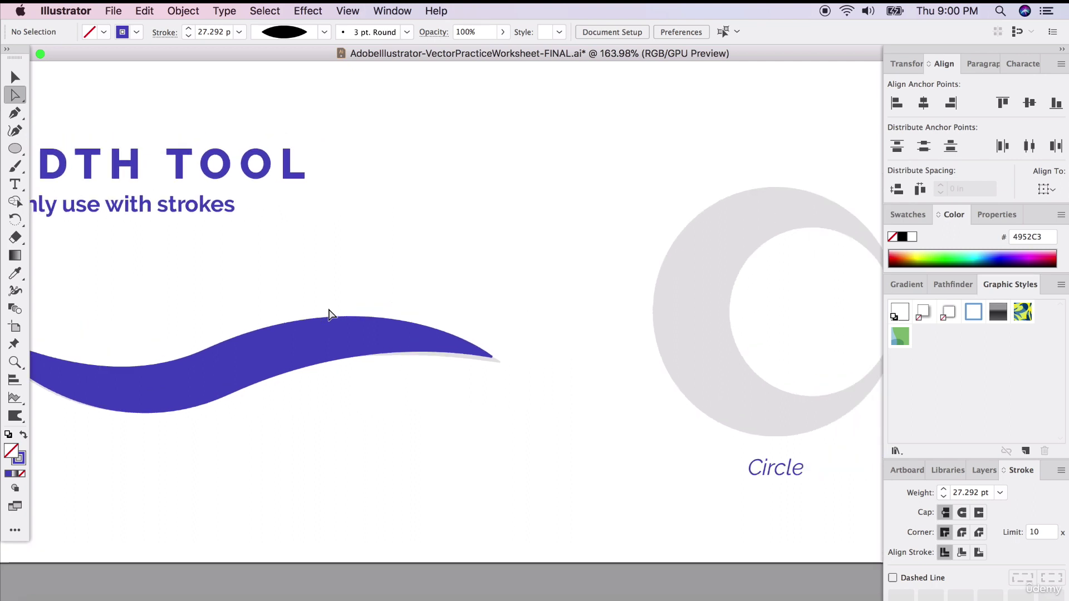
{"action": "left_click", "coordinate": [12, 155]}
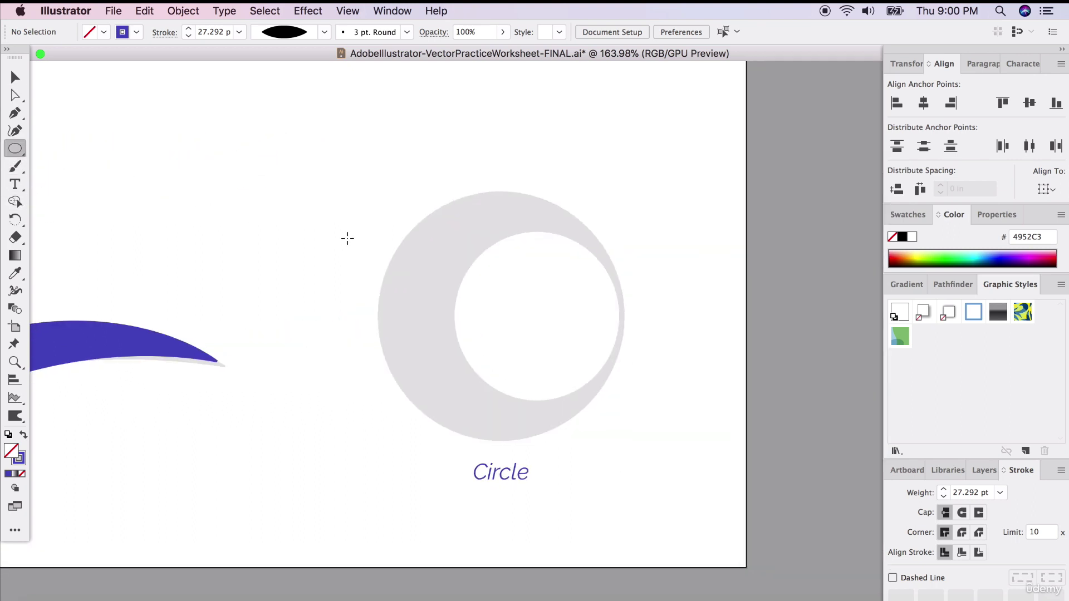
{"action": "left_click_drag", "start_coordinate": [328, 205], "coordinate": [577, 453]}
{"action": "key", "text": "v"}
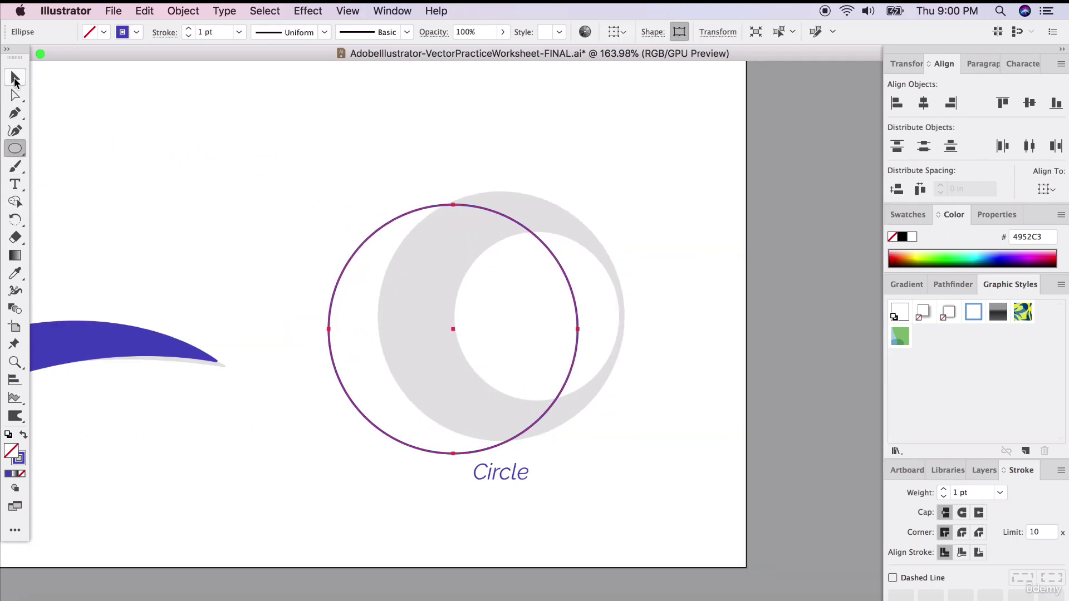
{"action": "left_click_drag", "start_coordinate": [426, 208], "coordinate": [473, 198]}
{"action": "left_click", "coordinate": [254, 232]}
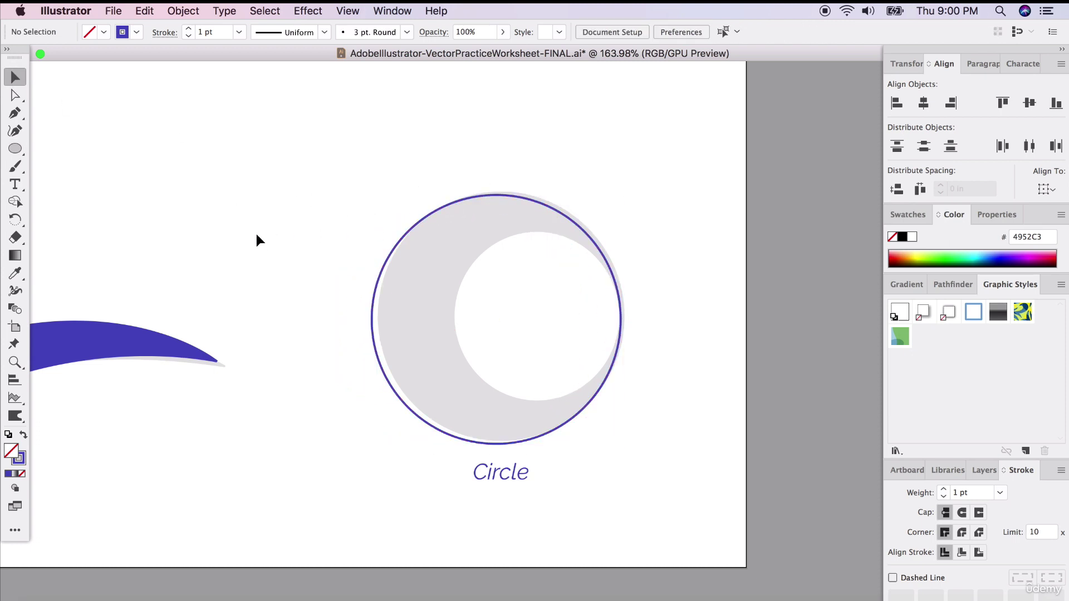
{"action": "scroll", "coordinate": [256, 233], "scroll_direction": "down", "scroll_amount": 3}
{"action": "scroll", "coordinate": [256, 232], "scroll_direction": "left", "scroll_amount": 5}
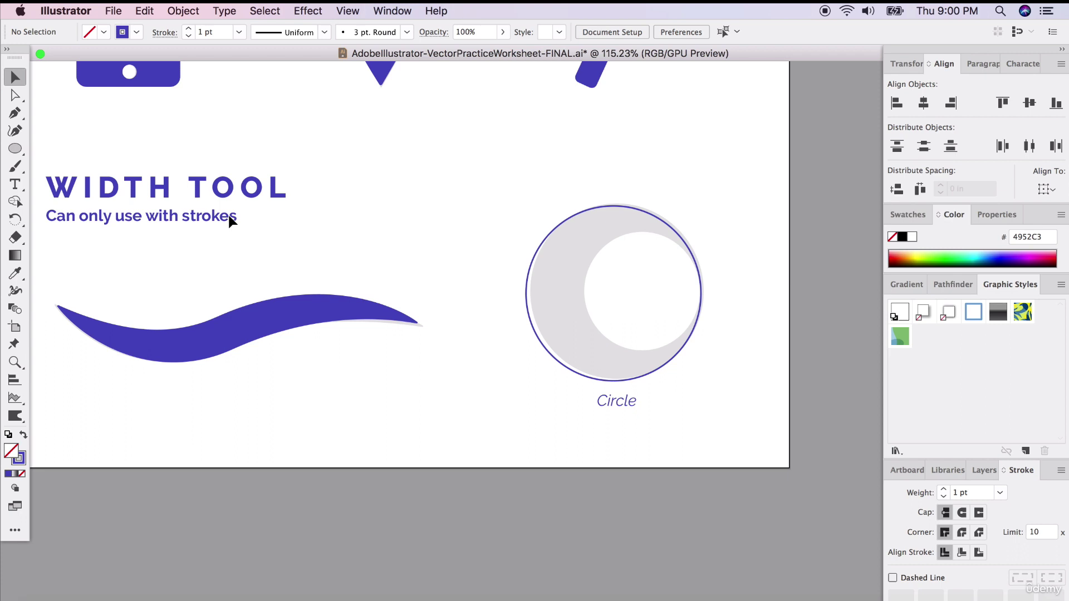
{"action": "scroll", "coordinate": [646, 286], "scroll_direction": "up", "scroll_amount": 5}
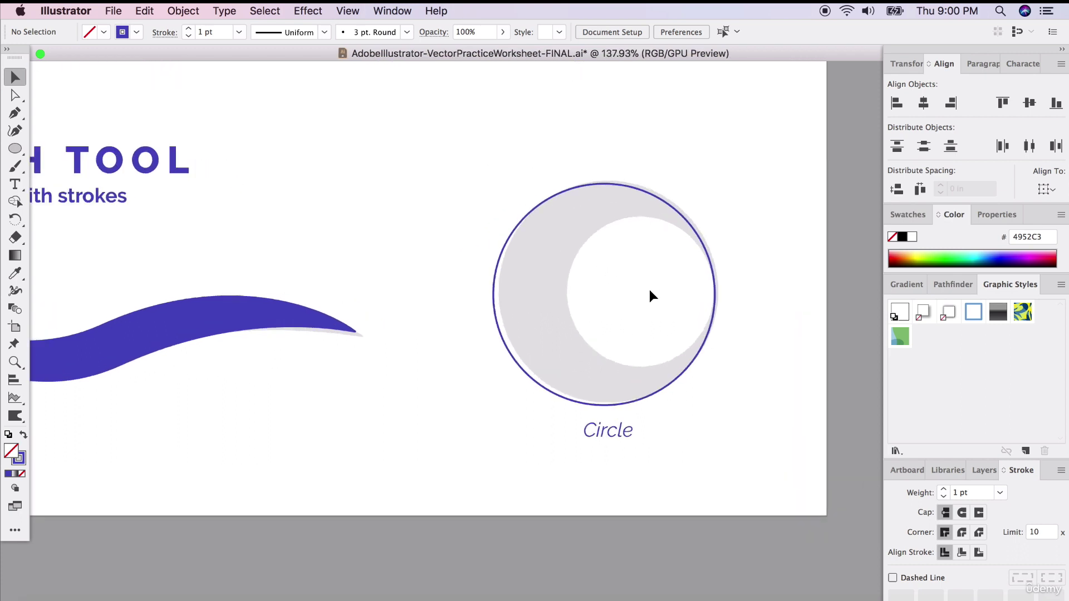
{"action": "left_click", "coordinate": [663, 219]}
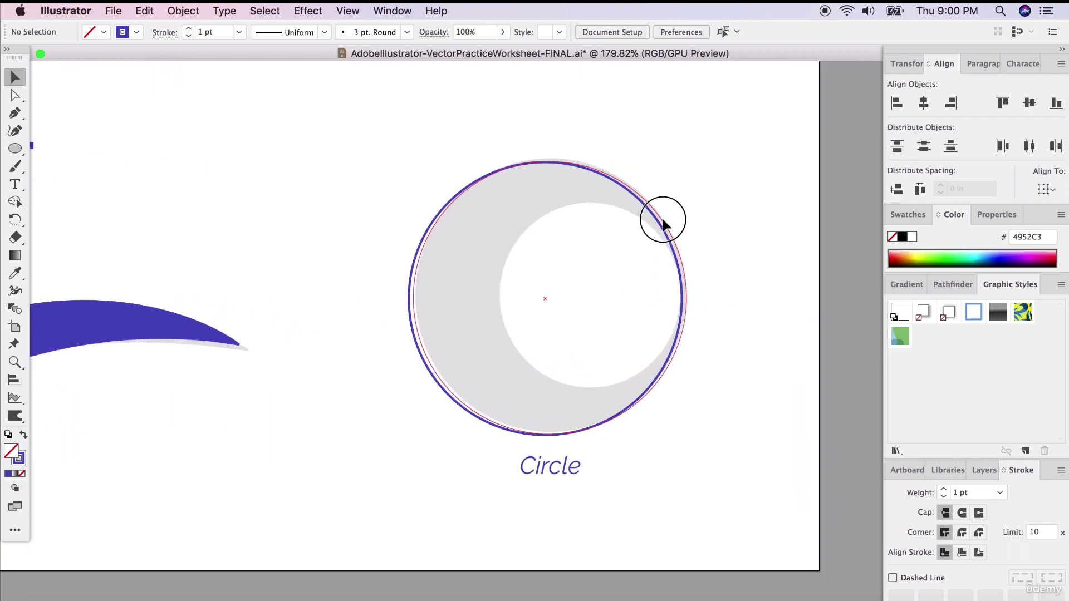
Widen the circle's stroke at its left anchor to about 45 pt with the Width tool, keeping the right side thin
{"action": "left_click", "coordinate": [15, 291]}
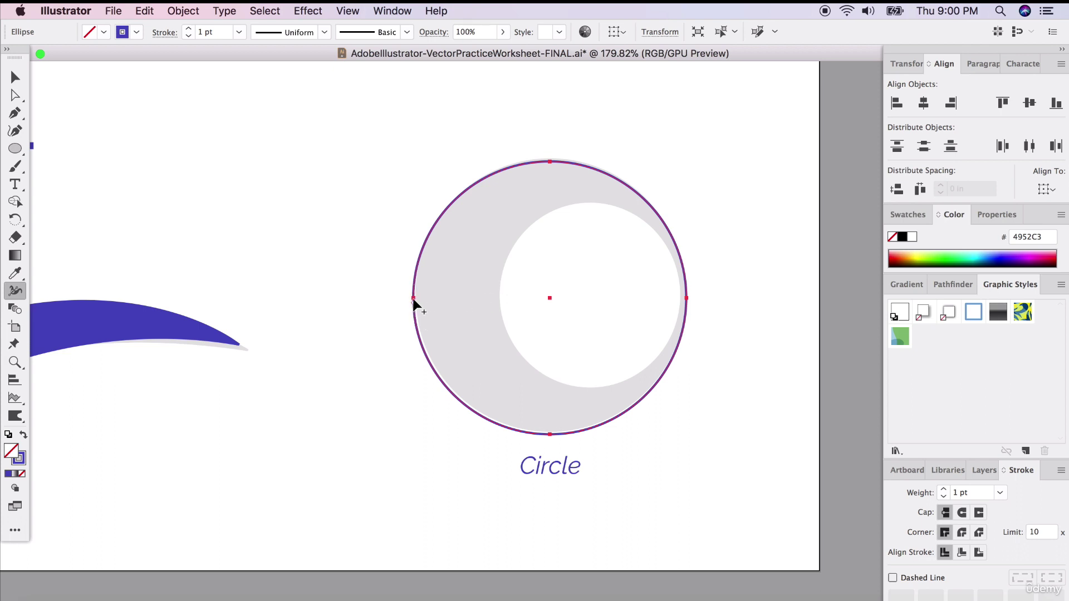
{"action": "mouse_move", "coordinate": [416, 299]}
{"action": "left_mouse_down"}
{"action": "mouse_move", "coordinate": [469, 293]}
{"action": "mouse_move", "coordinate": [460, 298]}
{"action": "left_mouse_up"}
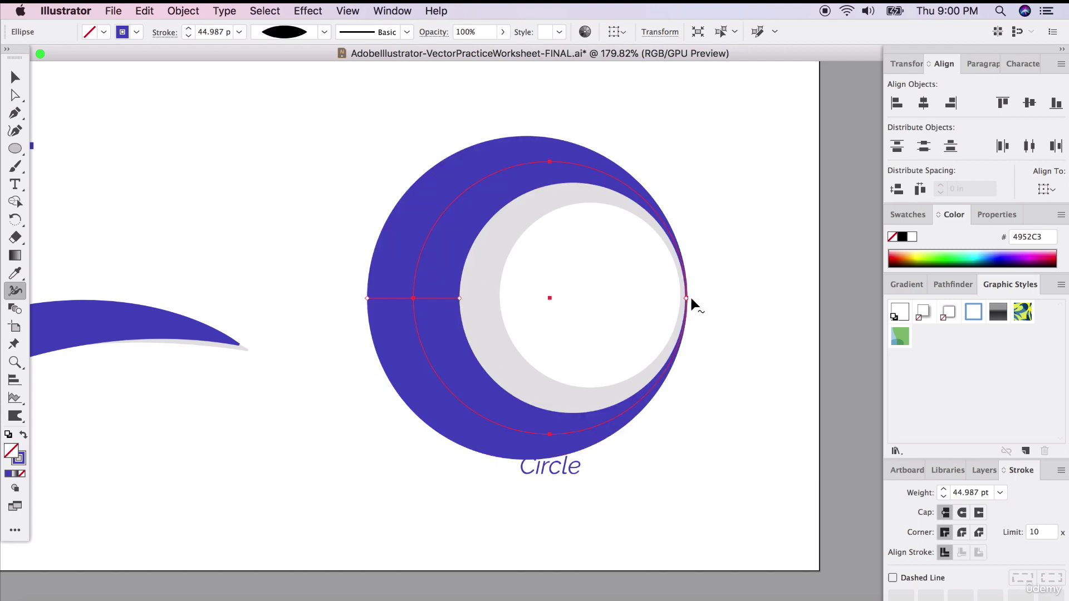
{"action": "left_click_drag", "start_coordinate": [686, 298], "coordinate": [671, 299]}
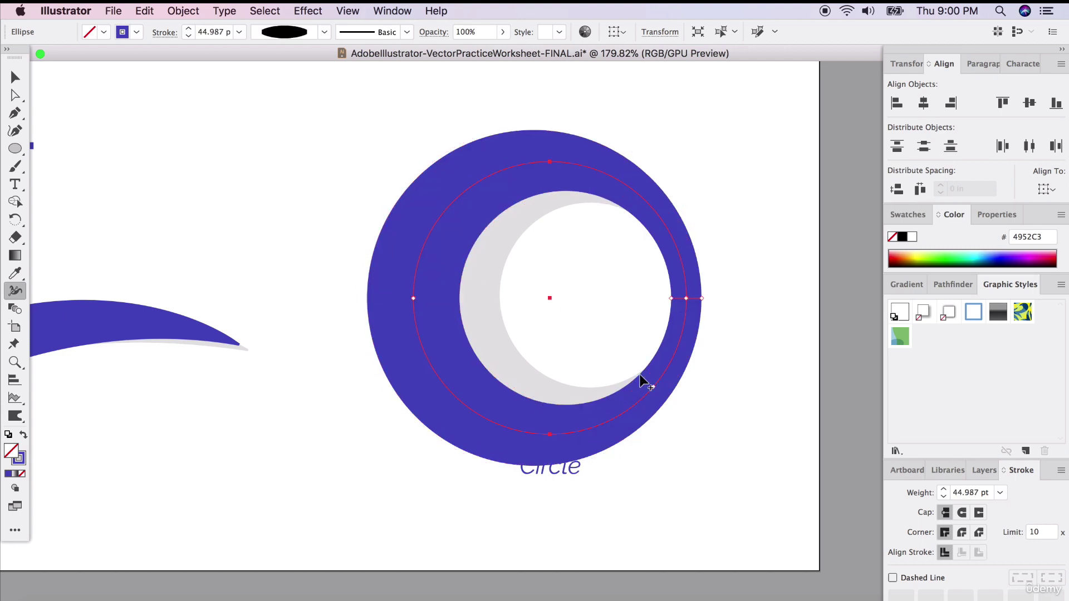
{"action": "key", "text": "super+z"}
Scale down the variable-width circle and position it to cover the grey Circle template, then deselect it
{"action": "key", "text": "v"}
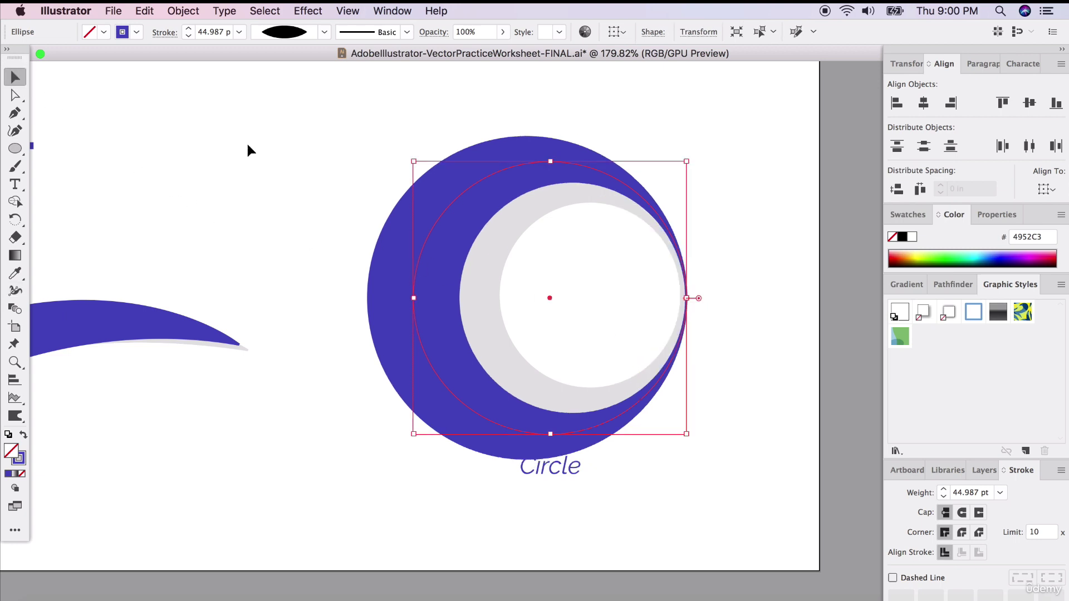
{"action": "left_click_drag", "start_coordinate": [413, 163], "coordinate": [497, 213]}
{"action": "left_click_drag", "start_coordinate": [694, 416], "coordinate": [687, 404]}
{"action": "left_click", "coordinate": [717, 374]}
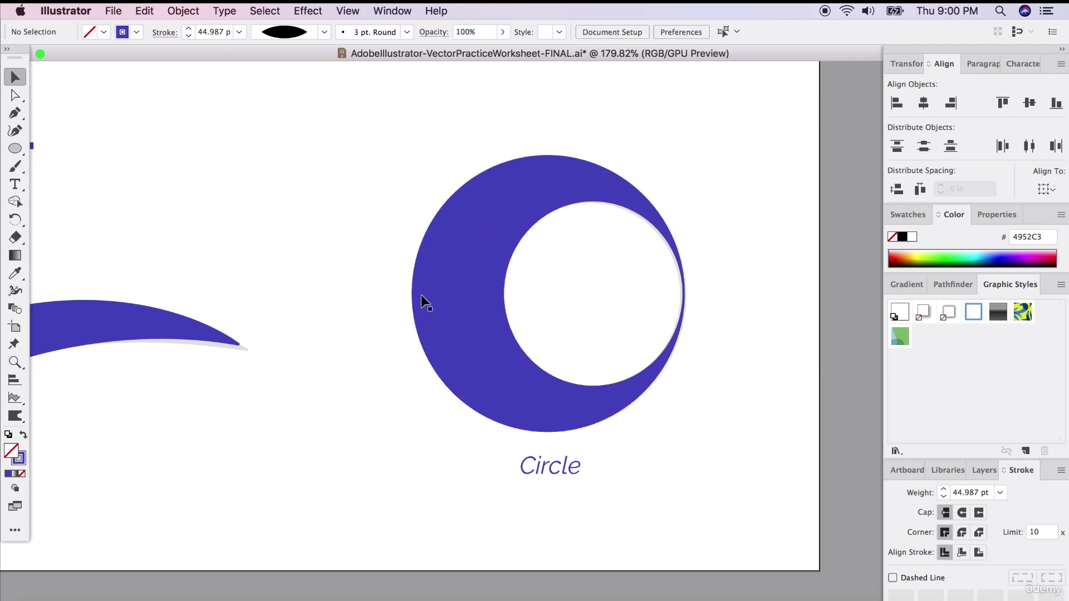
{"action": "scroll", "coordinate": [390, 301], "scroll_direction": "down", "scroll_amount": 5}
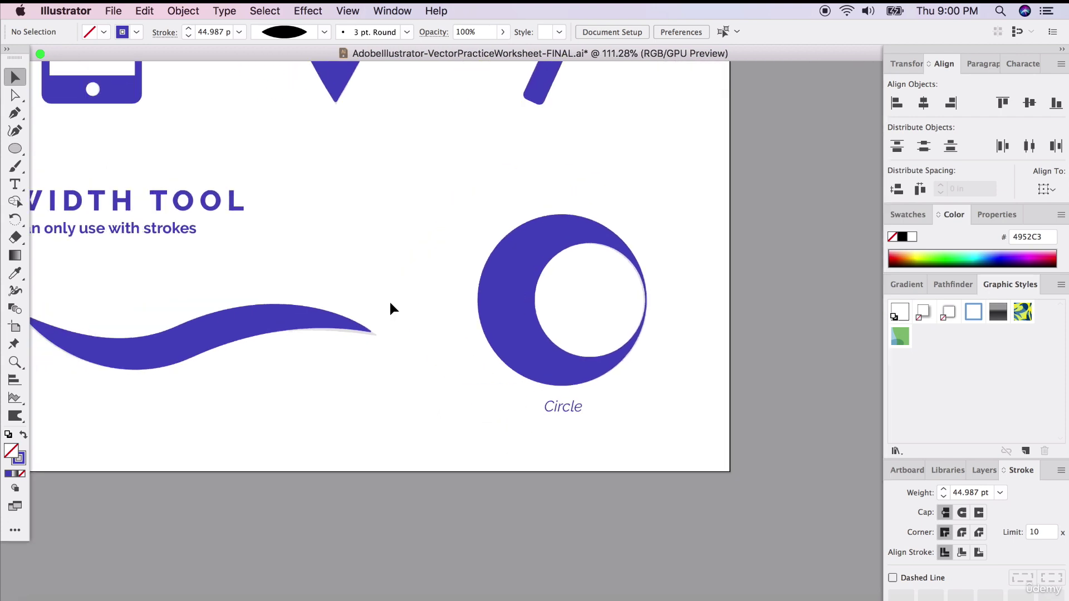
{"action": "scroll", "coordinate": [312, 366], "scroll_direction": "down", "scroll_amount": 5}
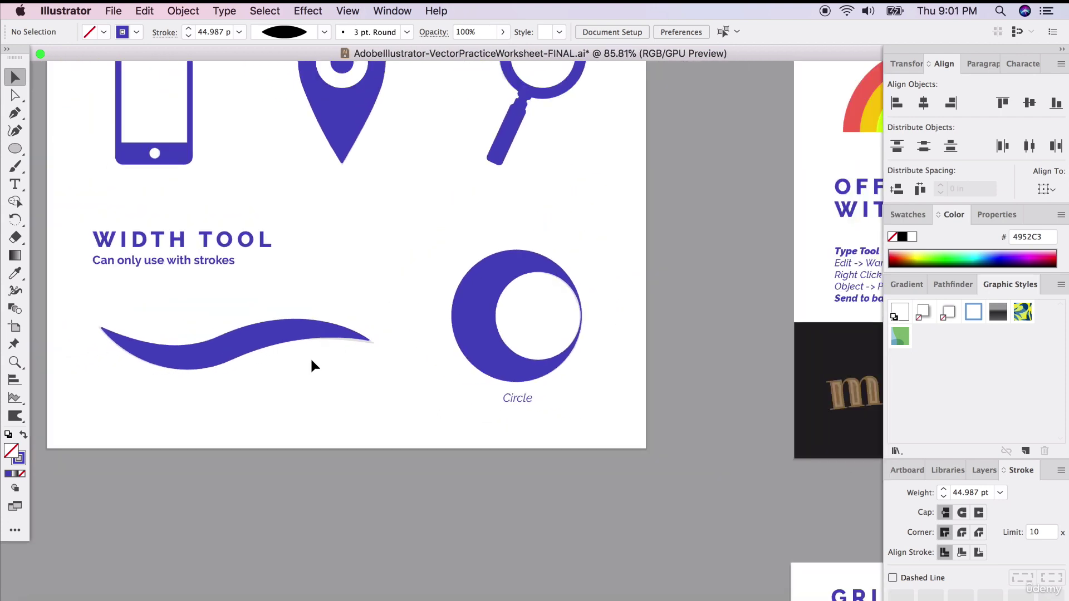